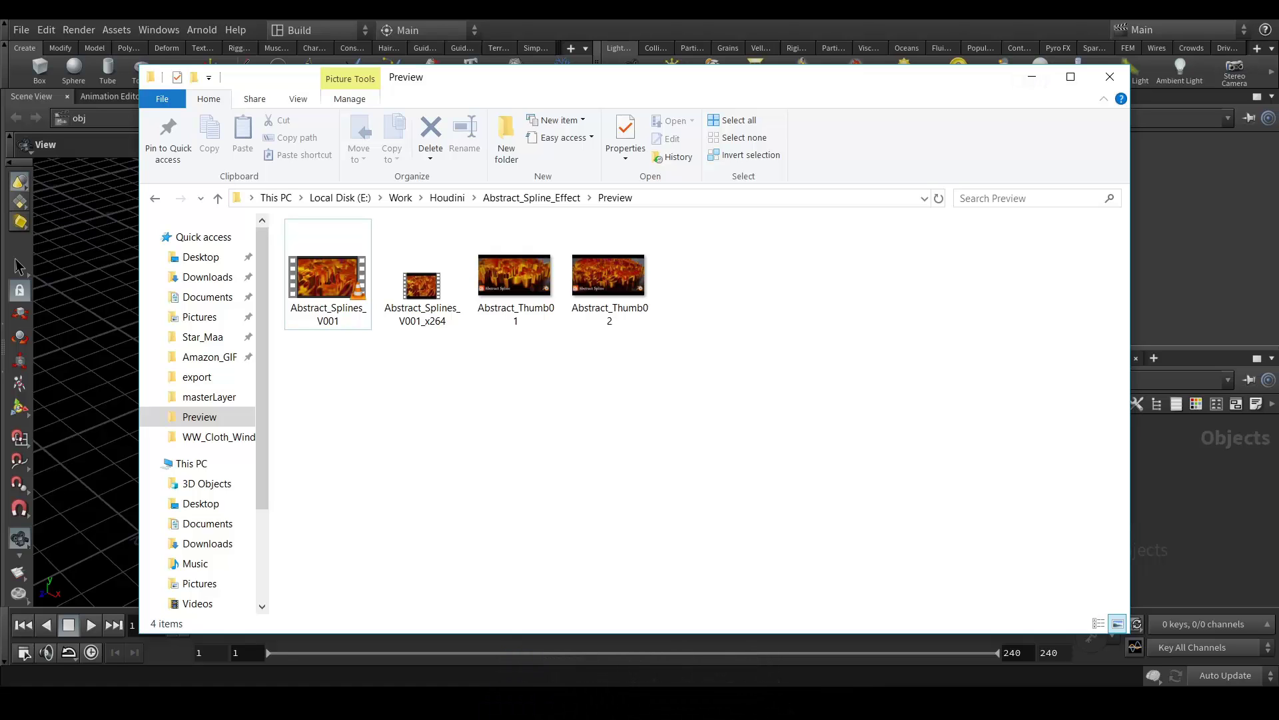
Create a Geometry object in the Houdini network.
left_click(1040, 76)
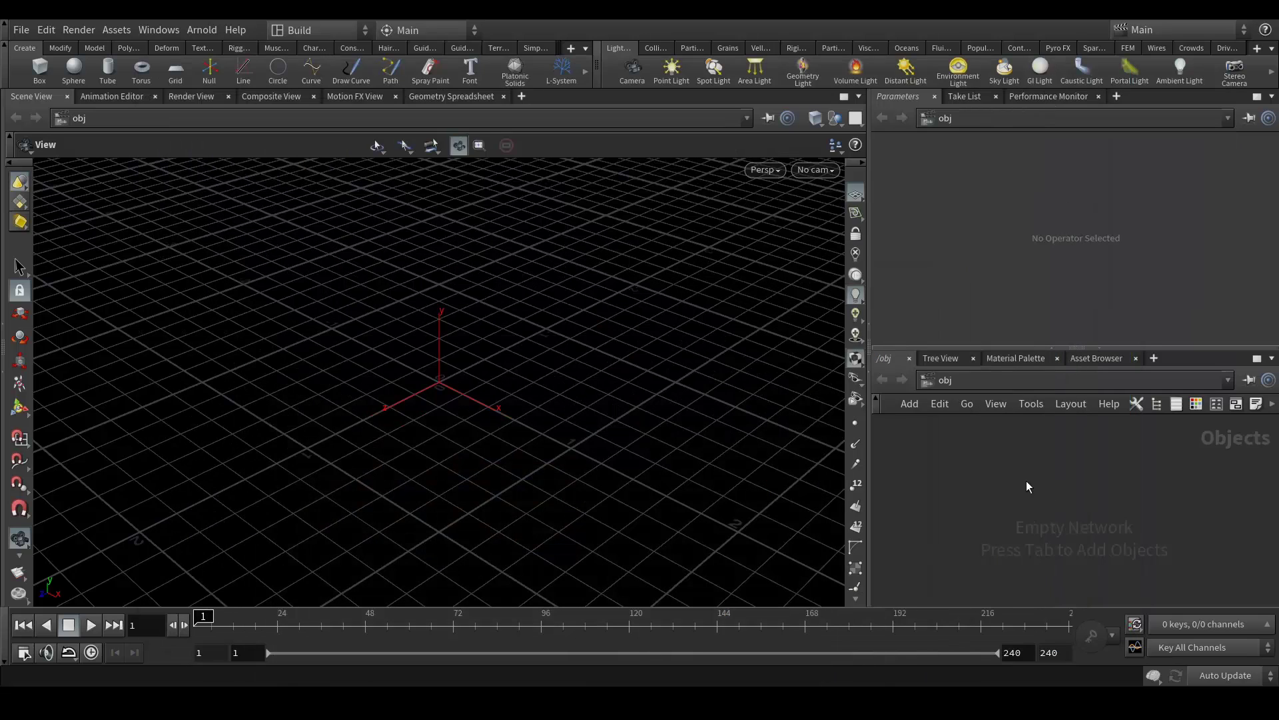
key("Tab")
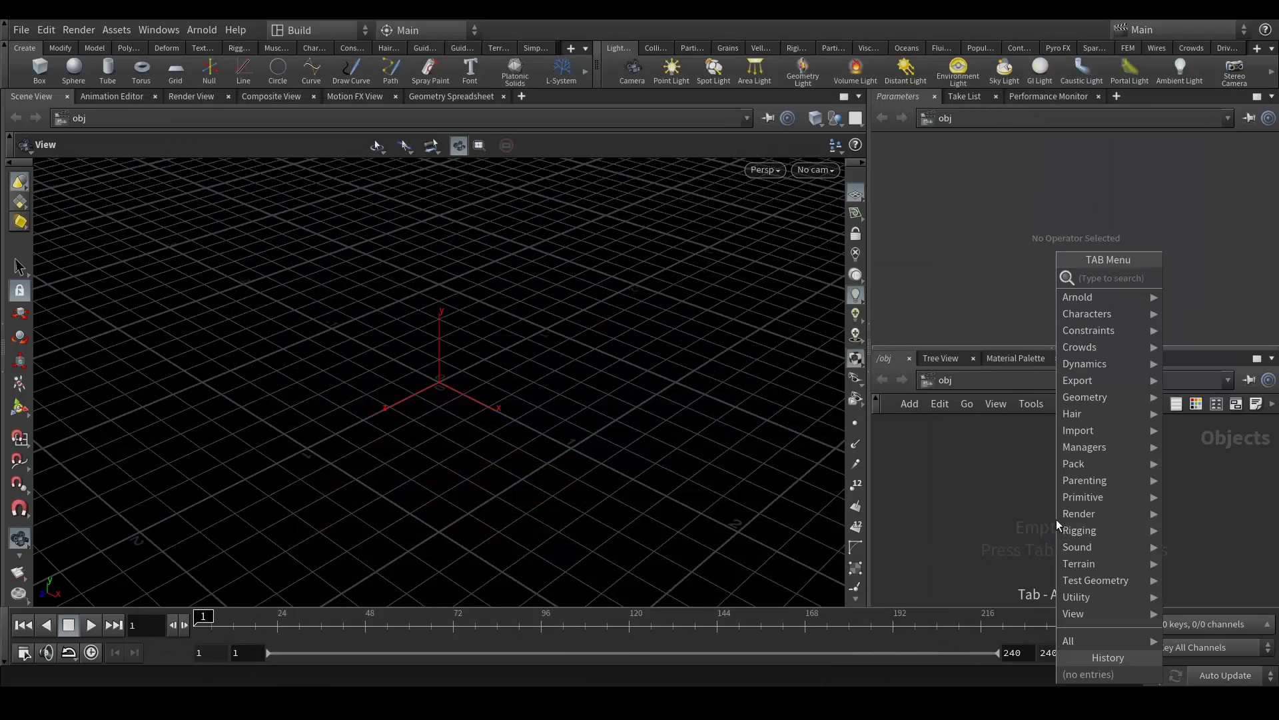
type("ge")
key("Return")
left_click(1057, 519)
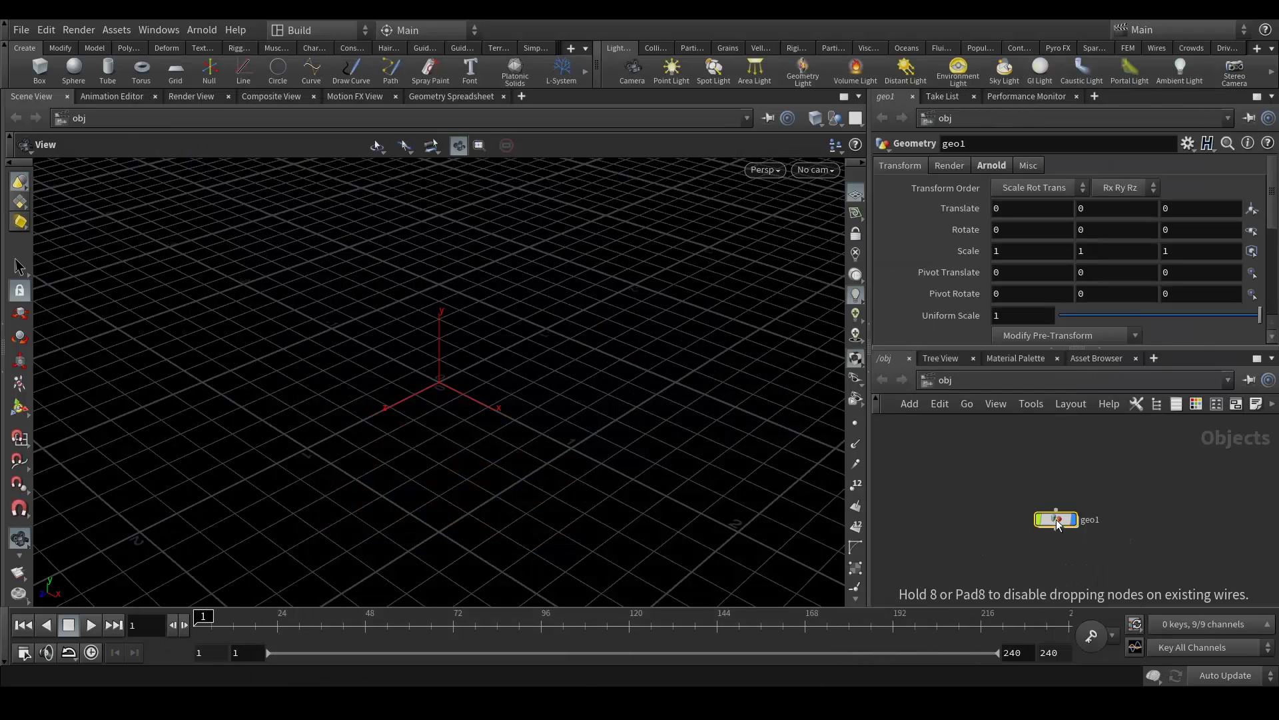
Rename the geometry node to Abstract_Splines and go inside it.
double_click(1090, 519)
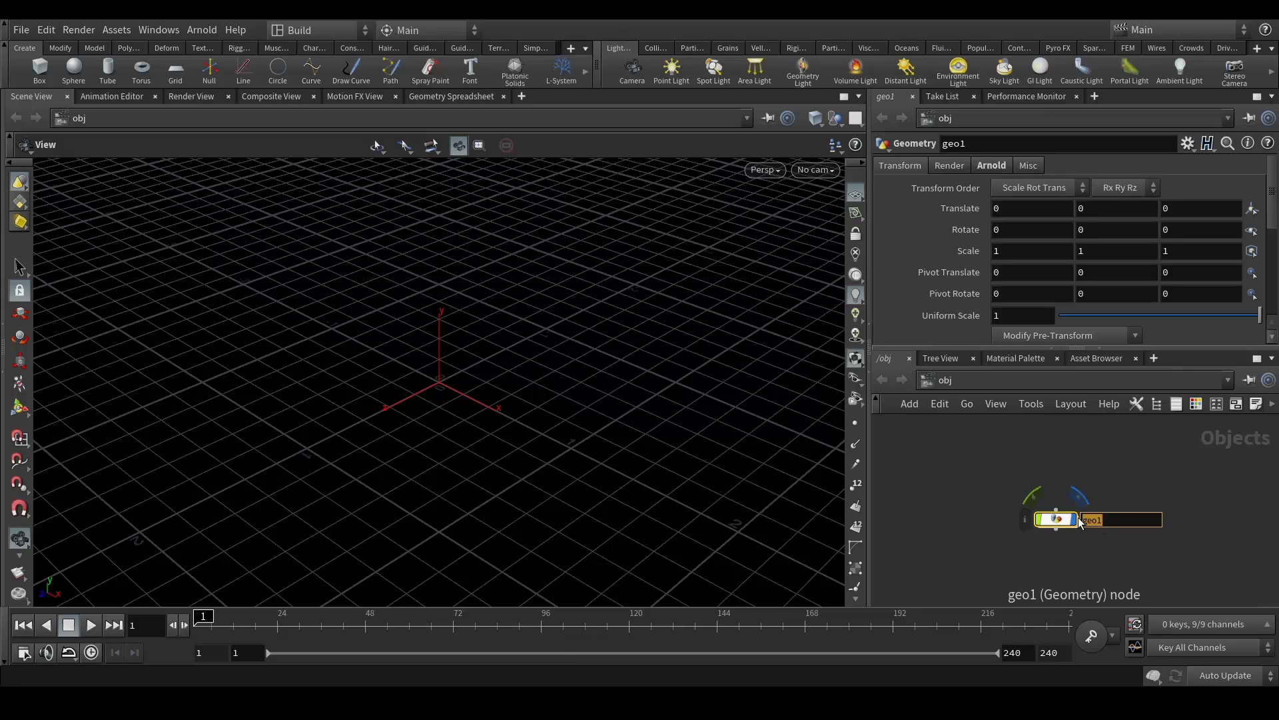
type("Abstract_Splines")
key("Return")
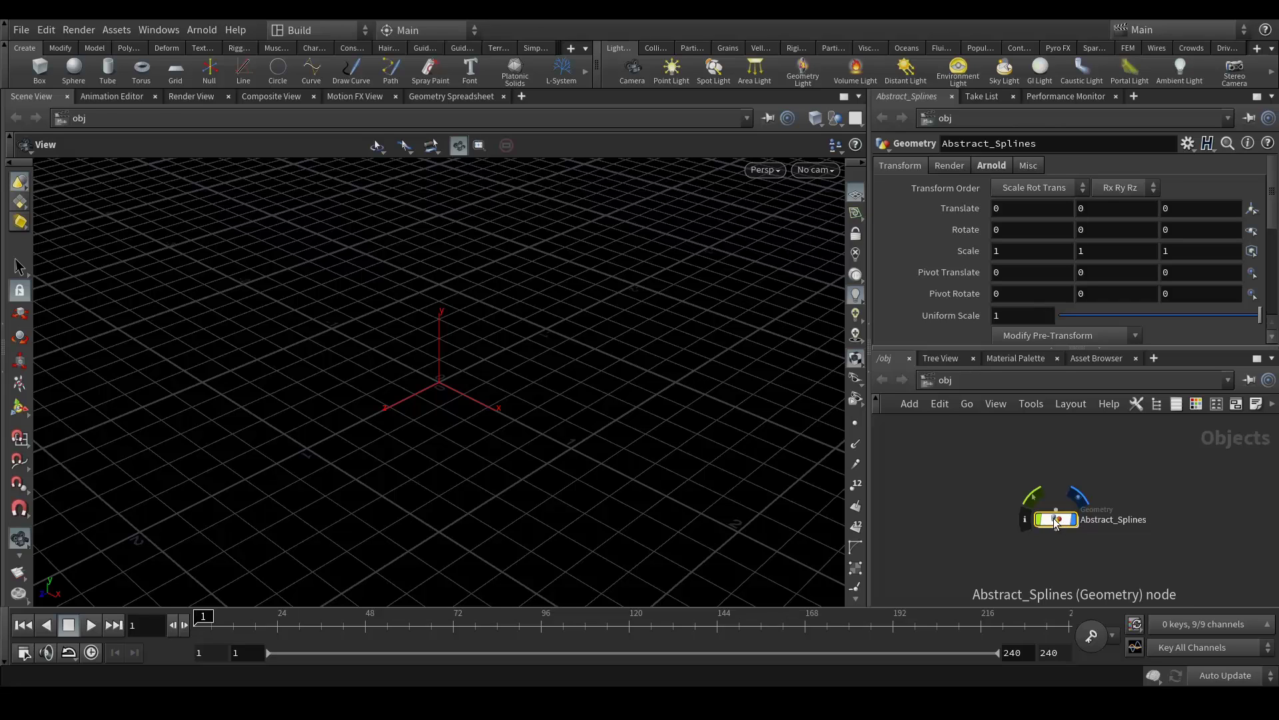
double_click(1056, 521)
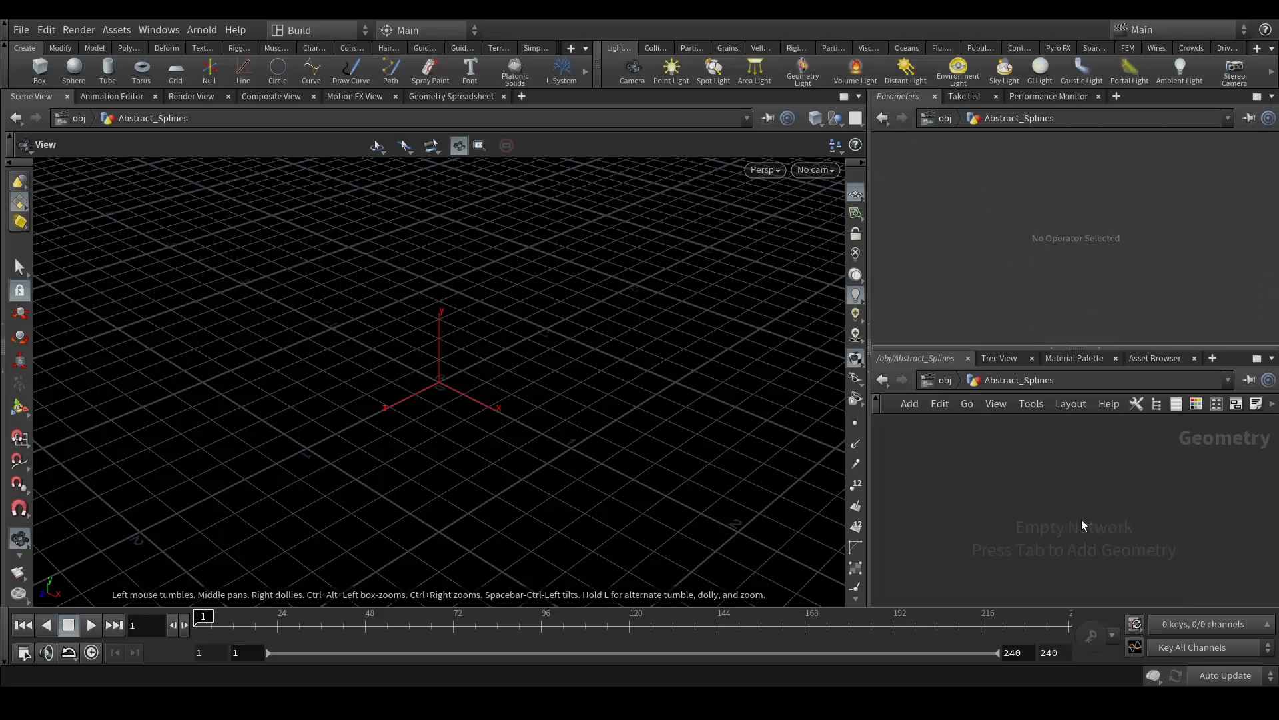
Add a Circle node to the network.
key("Tab")
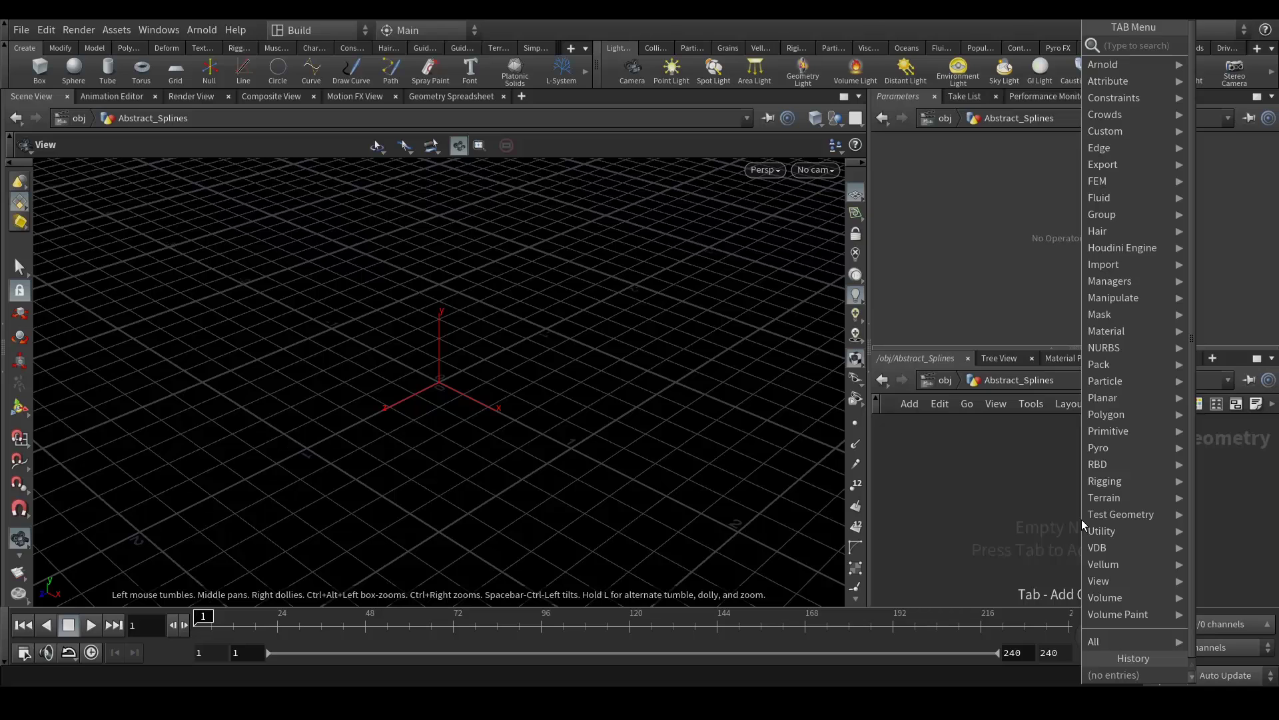
type("cir")
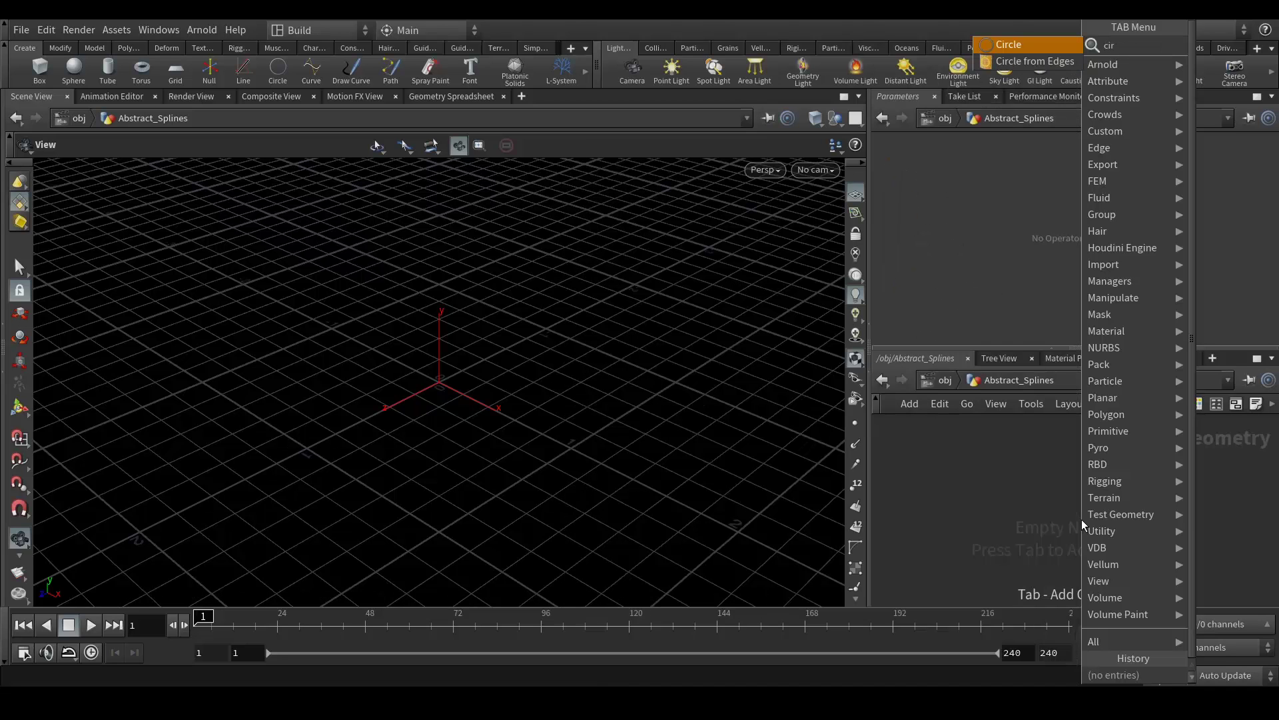
key("Return")
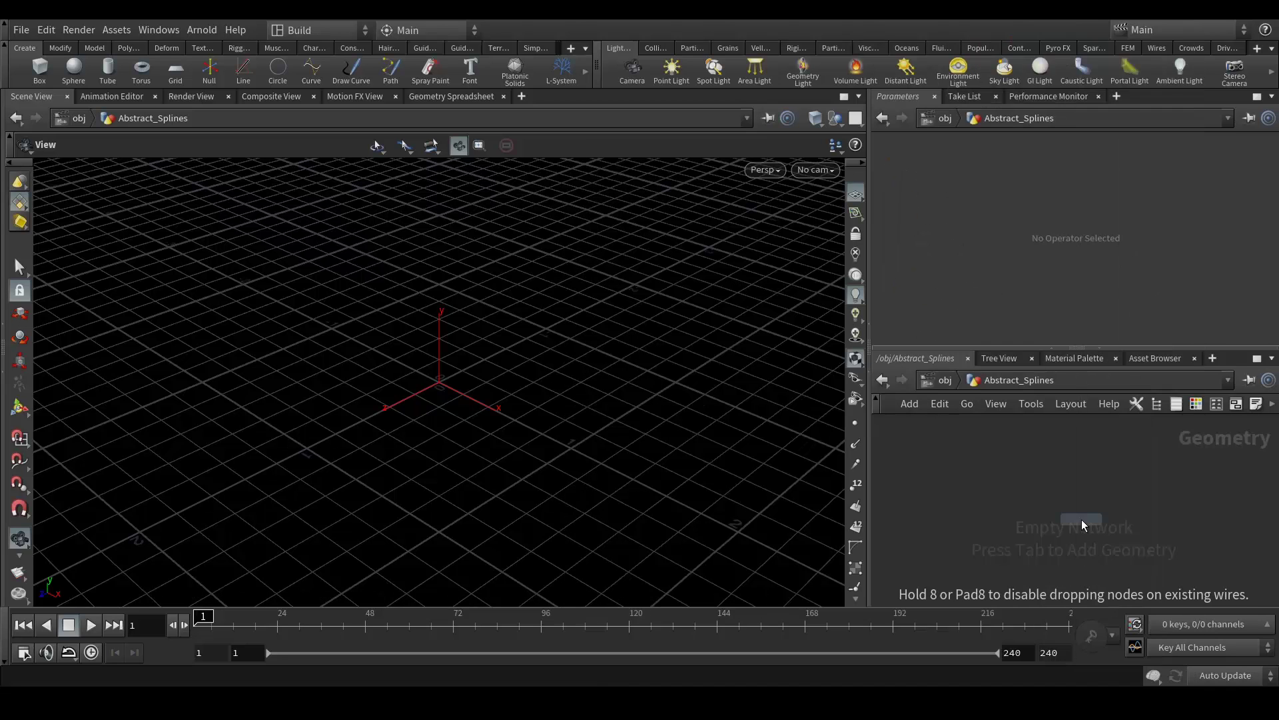
left_click(1080, 520)
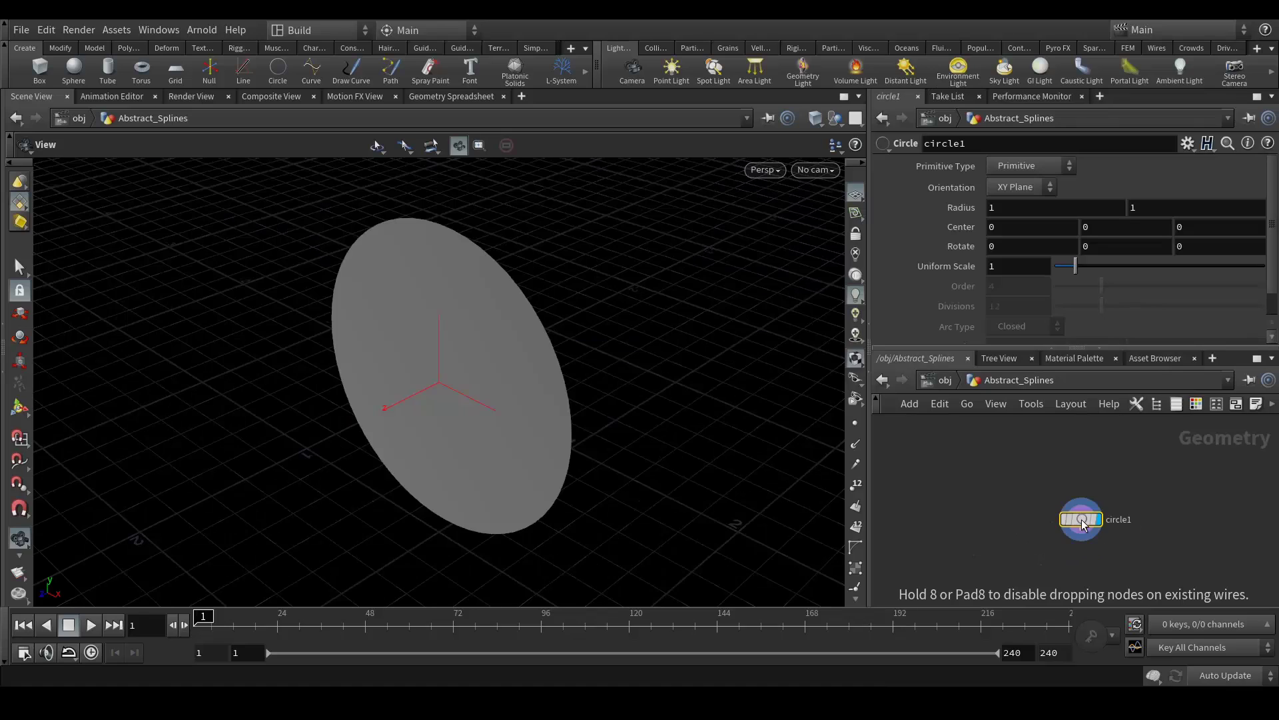
Set circle1 to ZX Plane orientation, uniform scale 0.1 and Polygon primitive type.
left_click(1028, 188)
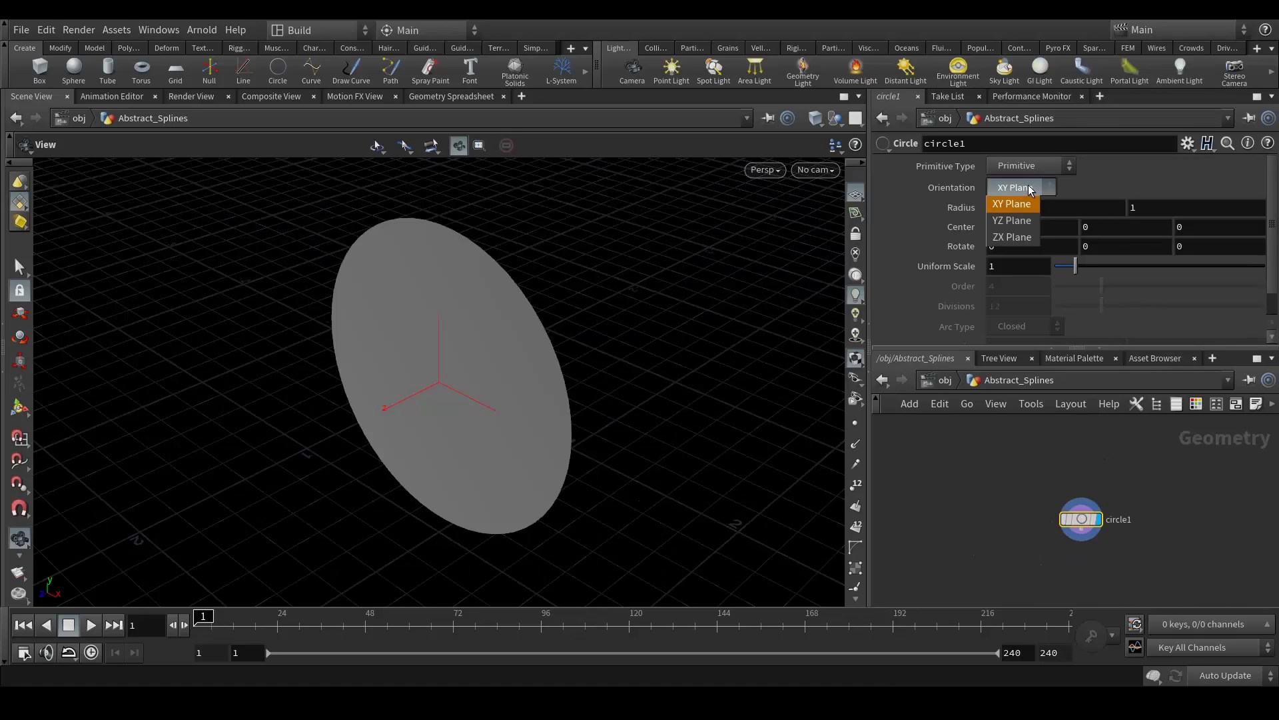
left_click(1013, 238)
type("0.1")
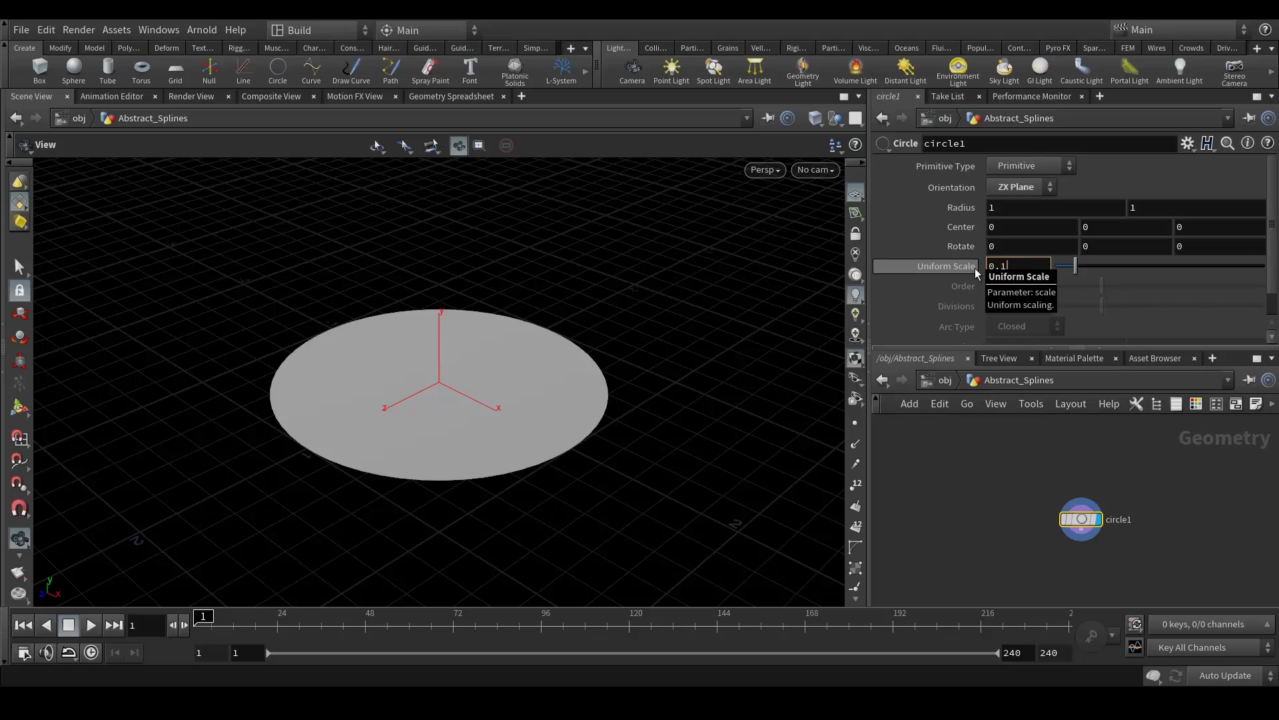
key("Return")
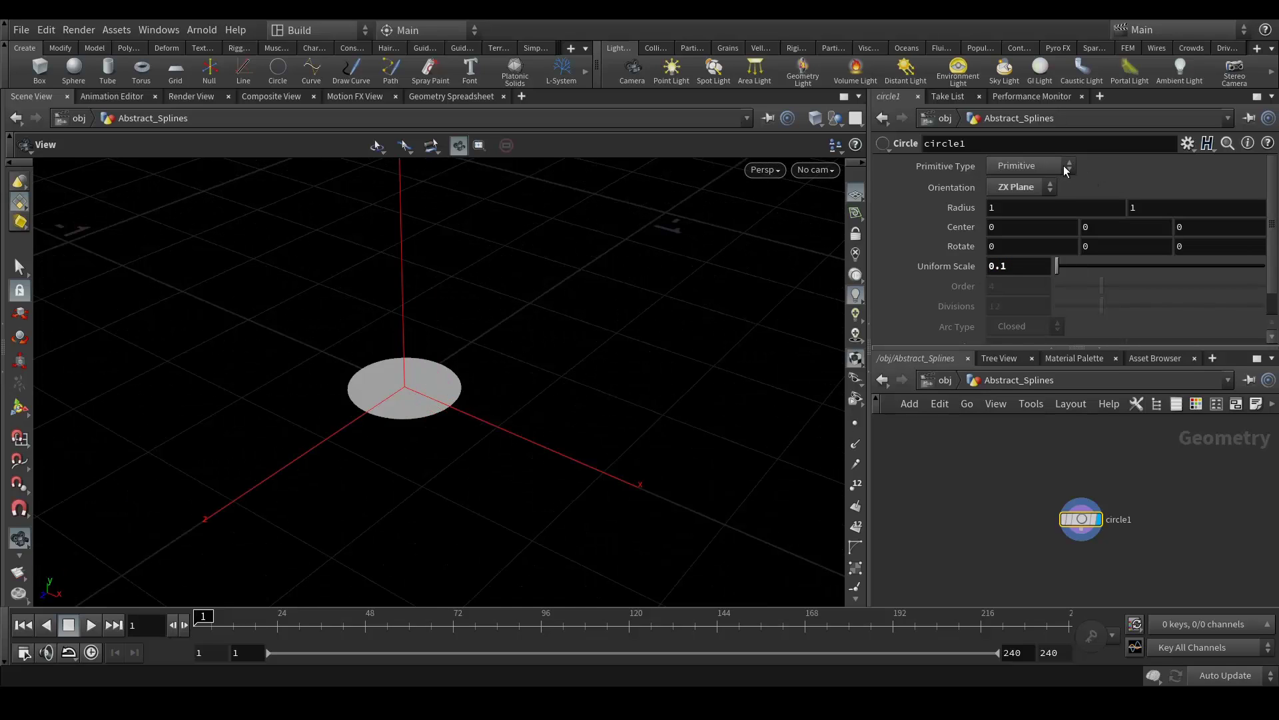
left_click(1039, 167)
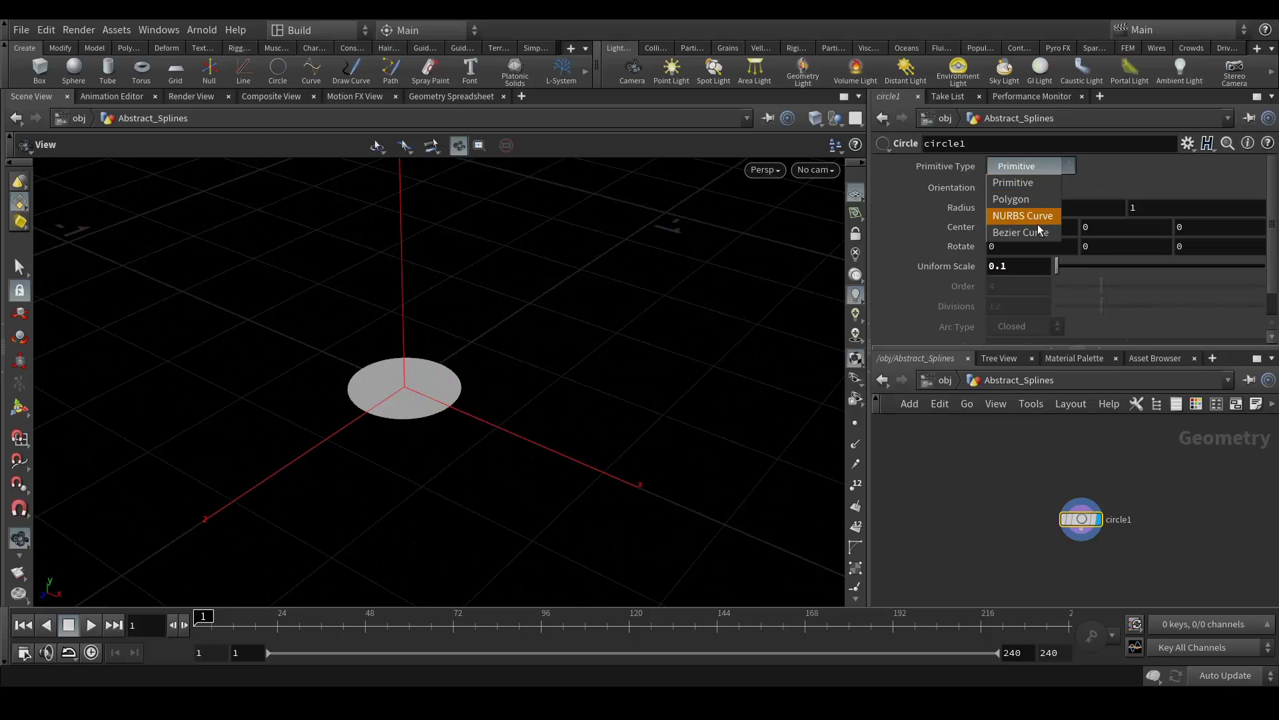
left_click(1031, 200)
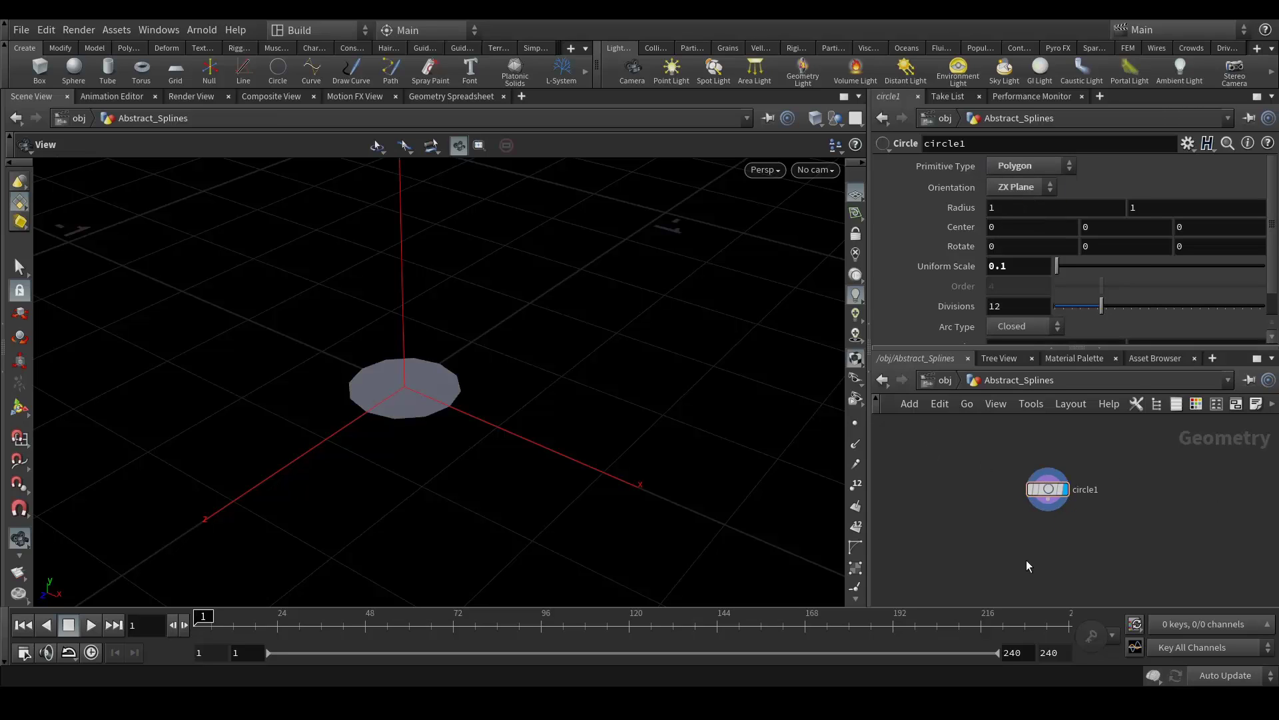
key("Tab")
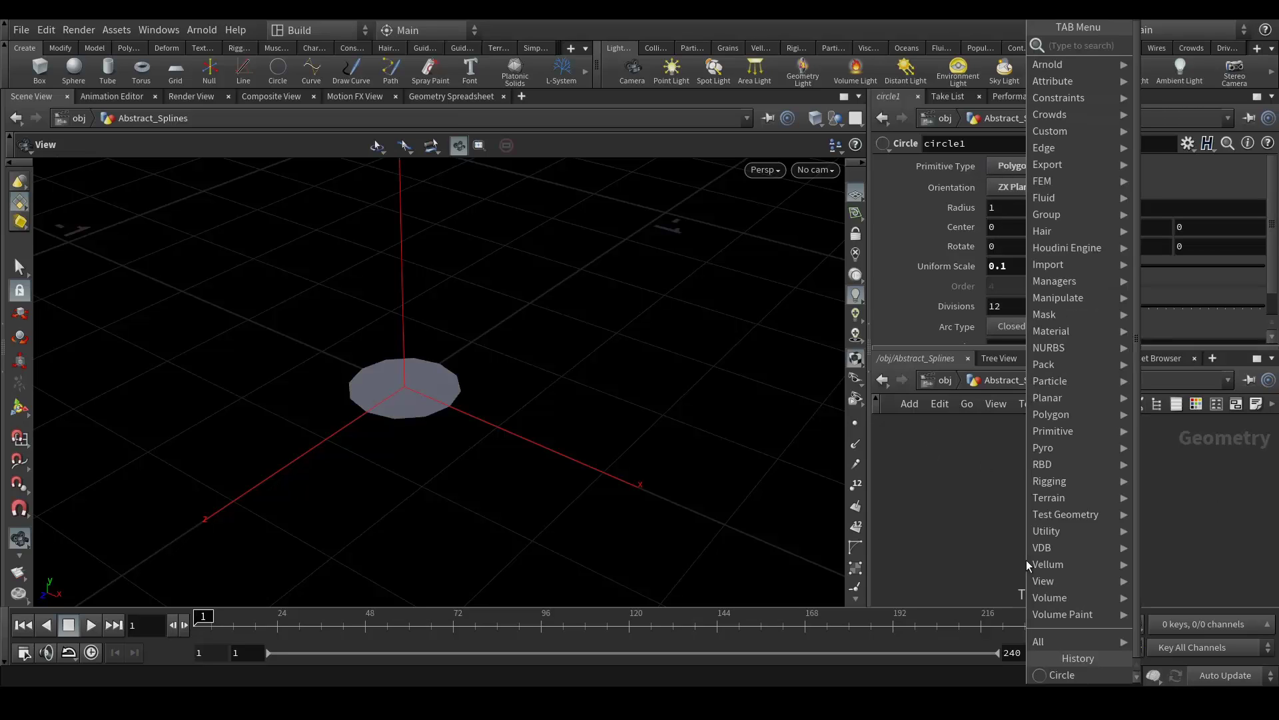
Add a POP Network node wired from circle1's output.
type("pop")
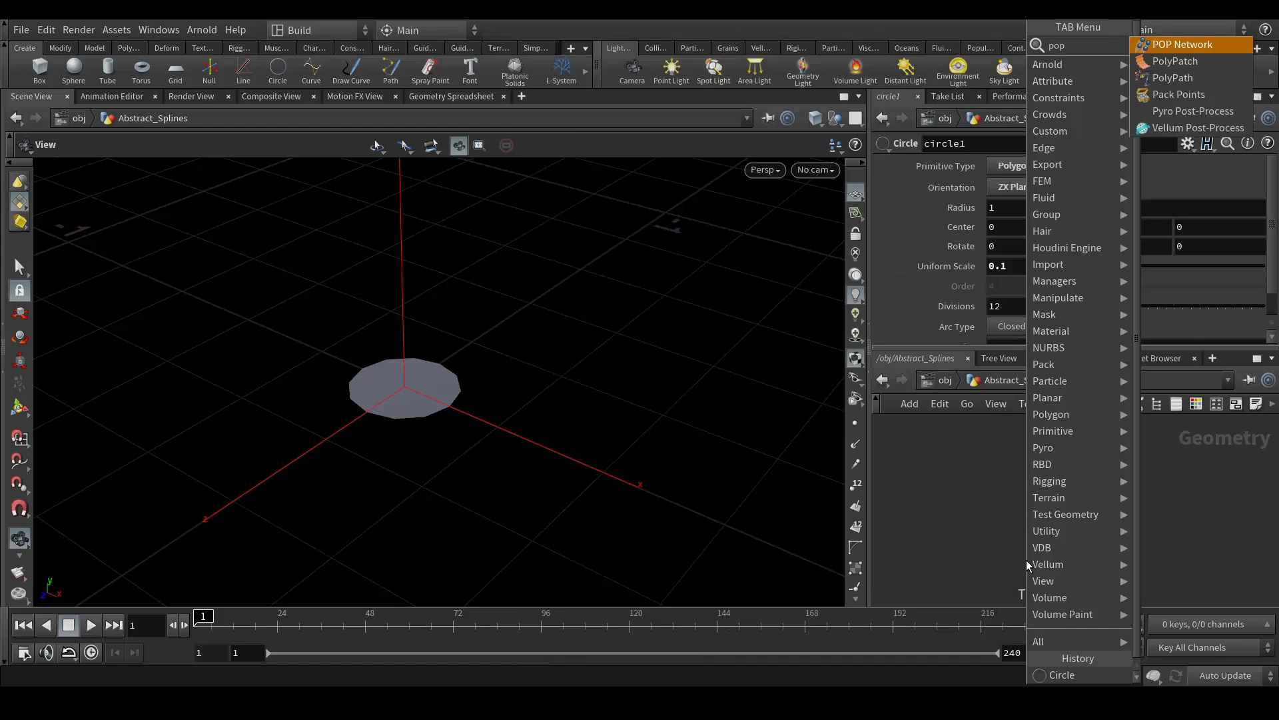
key("Return")
left_click(1026, 562)
left_click_drag(1027, 563, 1045, 561)
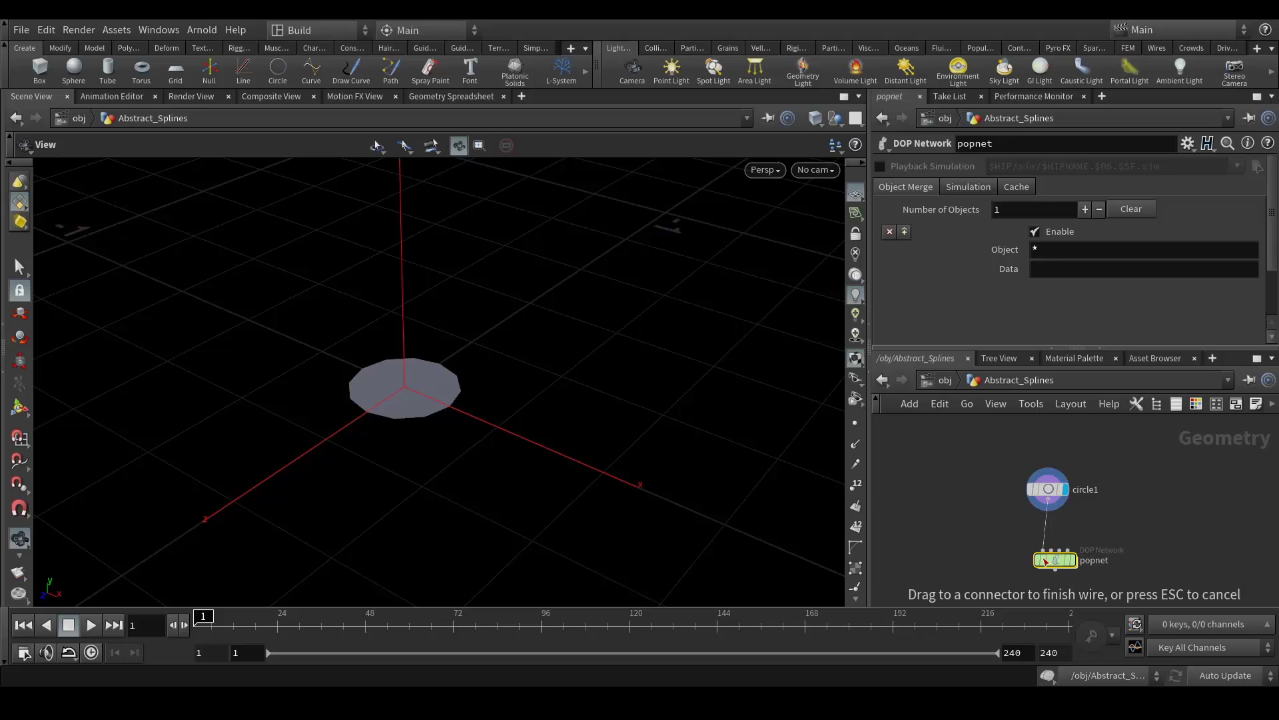
Inside popnet, delete the wire_pops_into_here merge node.
double_click(1048, 562)
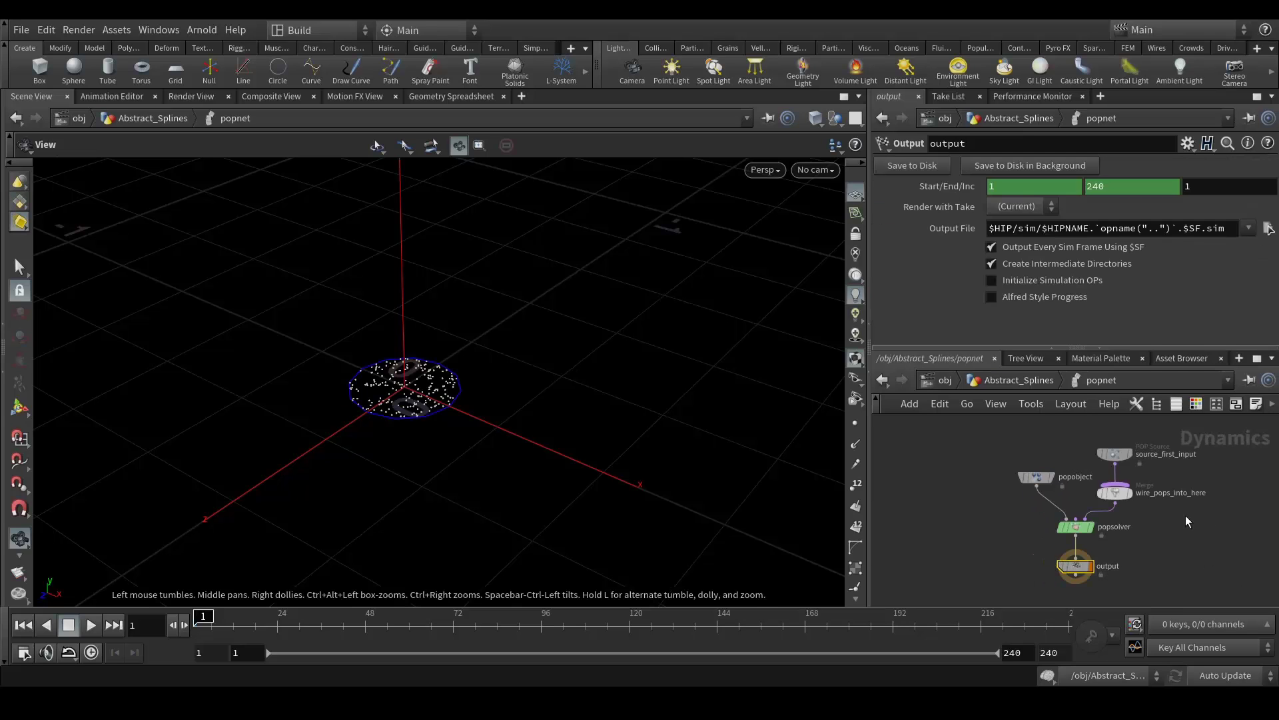
scroll(1177, 522, "up", 4)
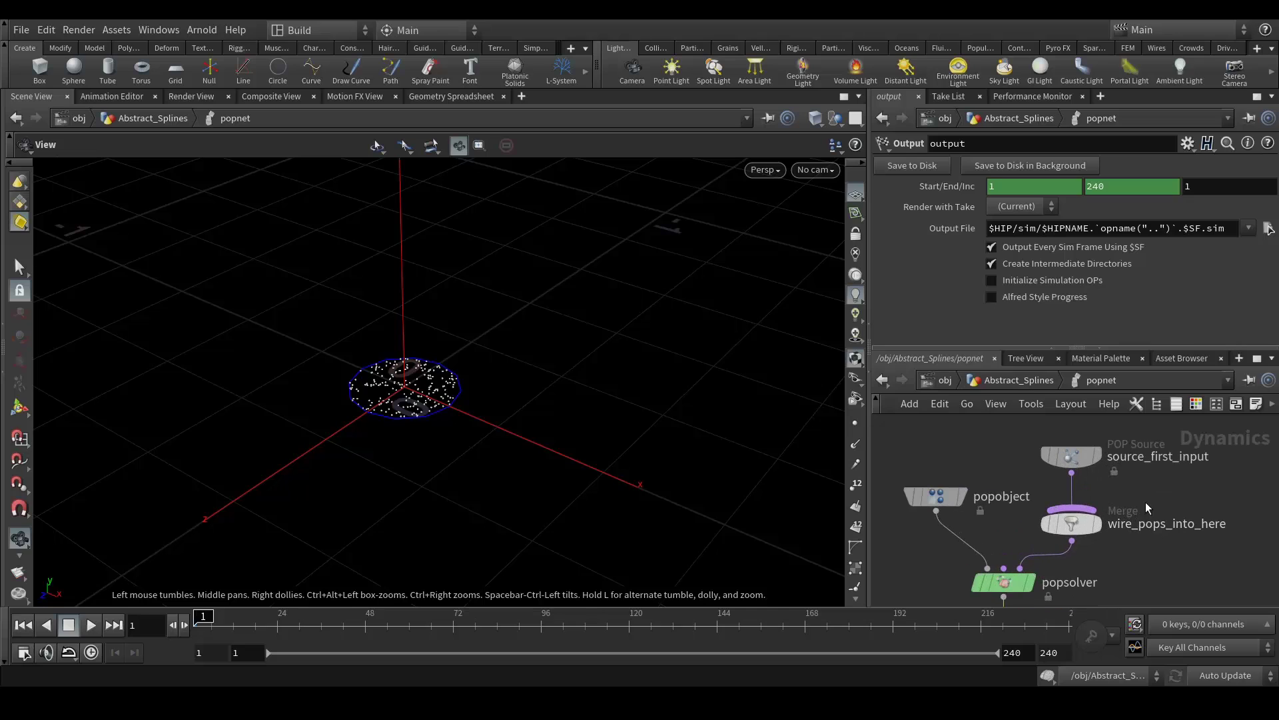
left_click(1074, 525)
key("Delete")
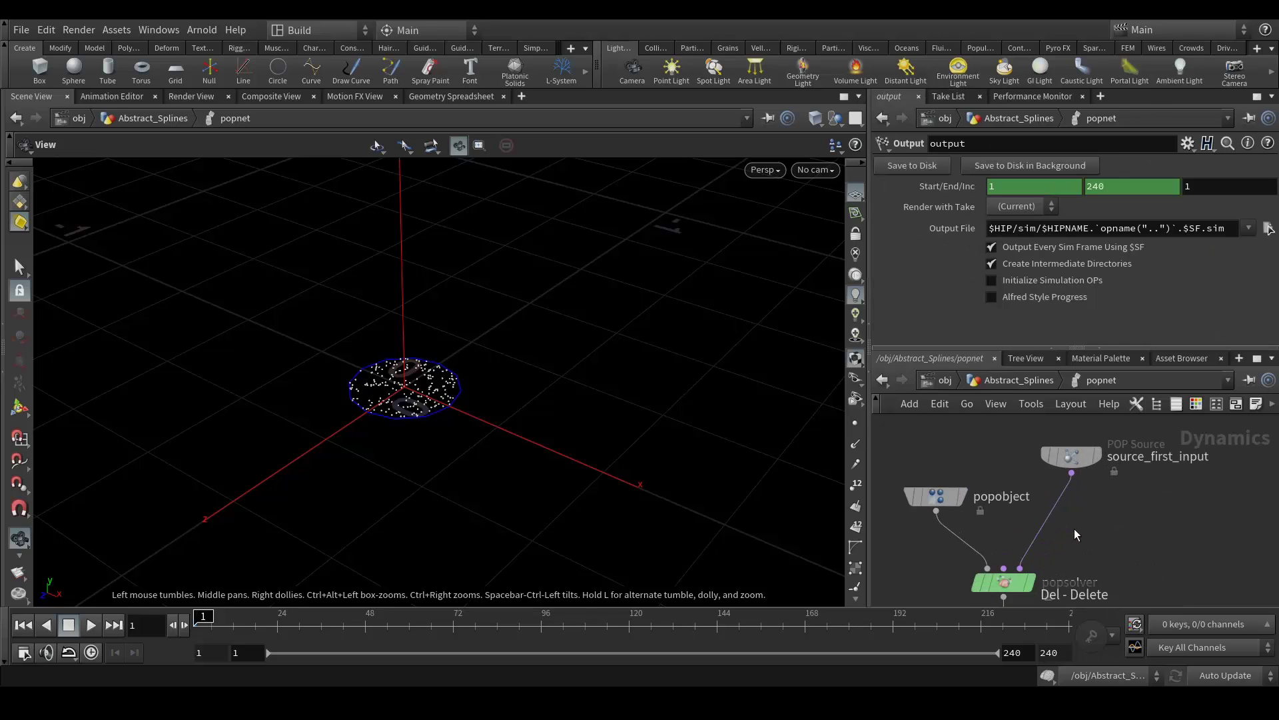
middle_click_drag(1123, 536, 1126, 561)
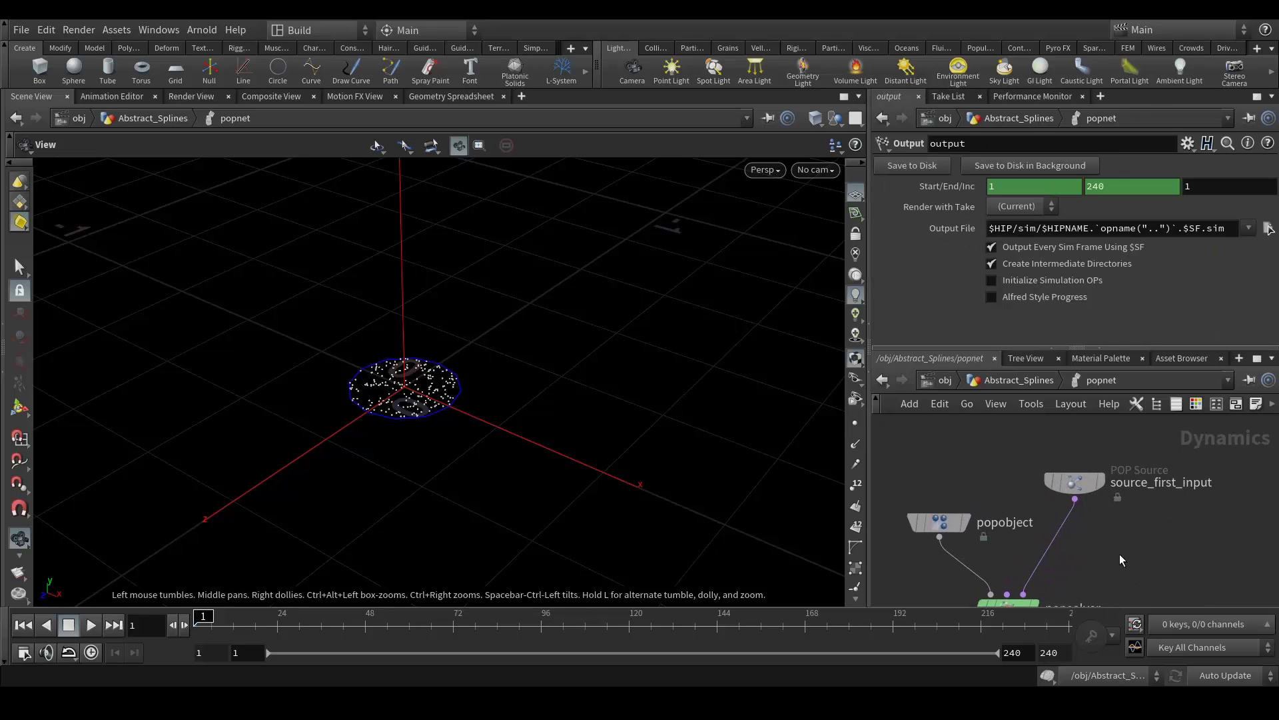
Set the POP Source's emission type to All Geometry.
left_click(1078, 489)
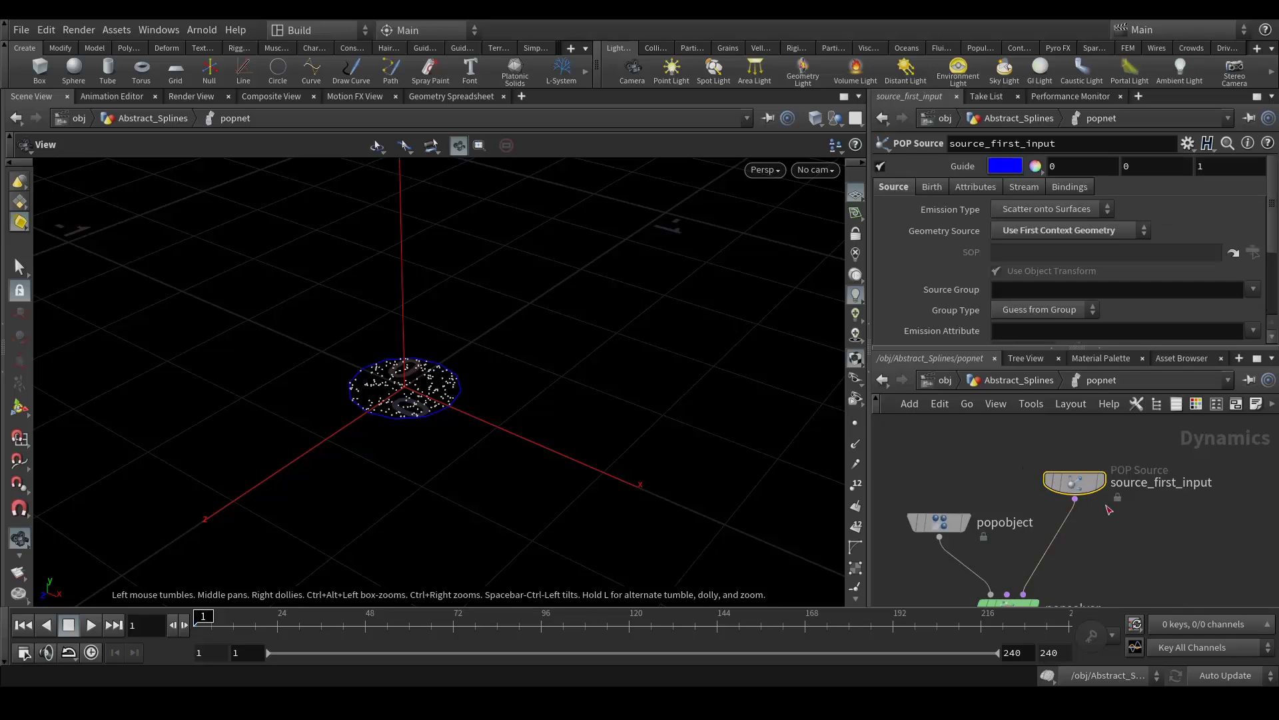
left_click(1058, 209)
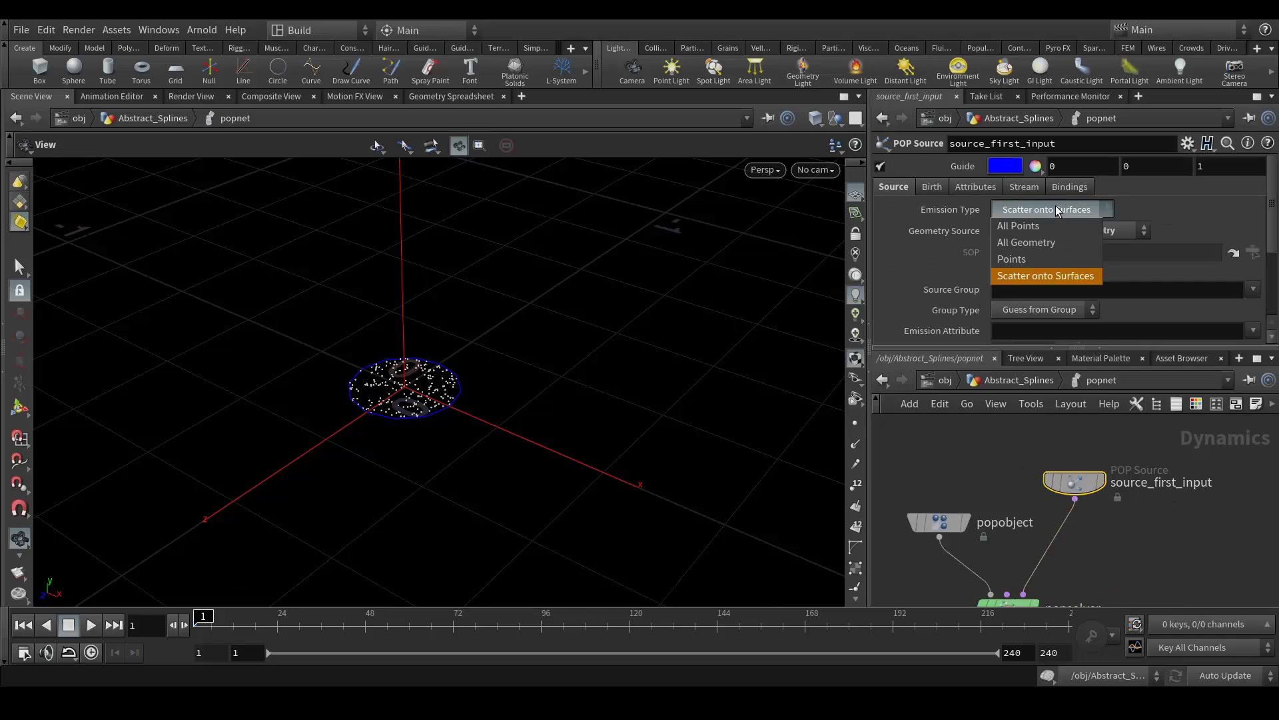
left_click(1026, 242)
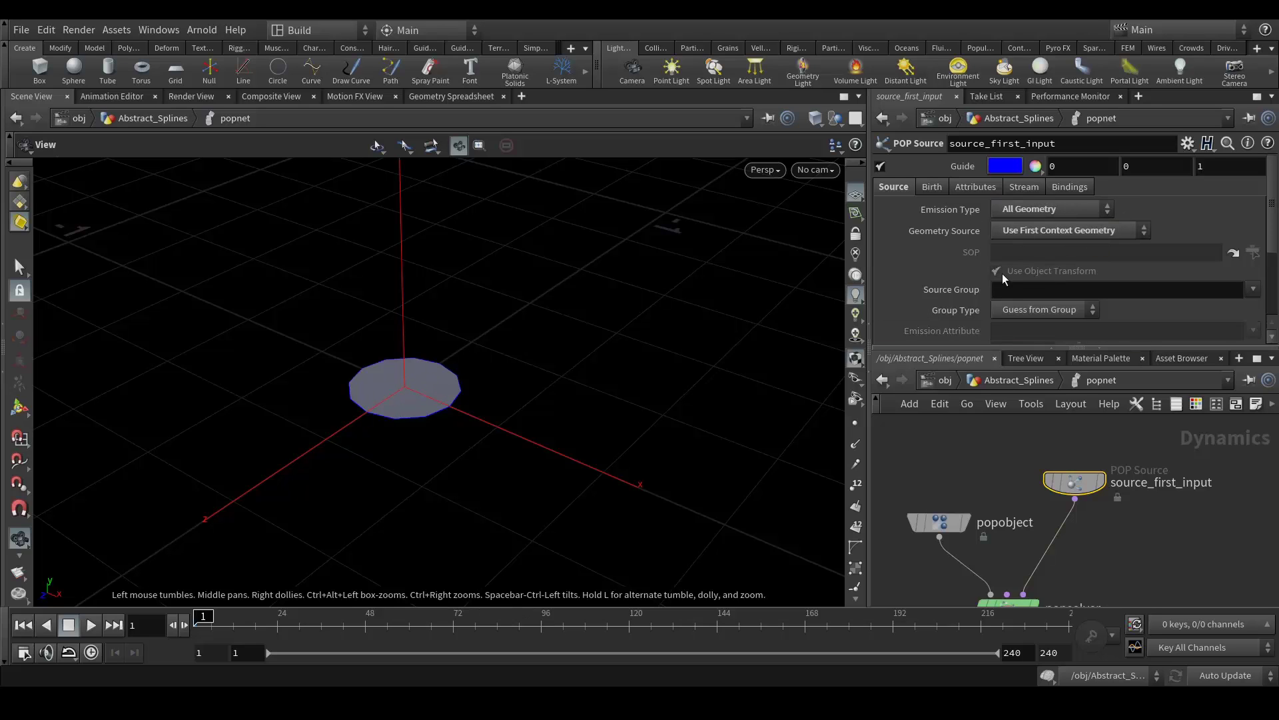
Set Impulse Activation in the Birth settings to $SF==1.
scroll(956, 280, "down", 2)
scroll(956, 280, "up", 2)
left_click(932, 187)
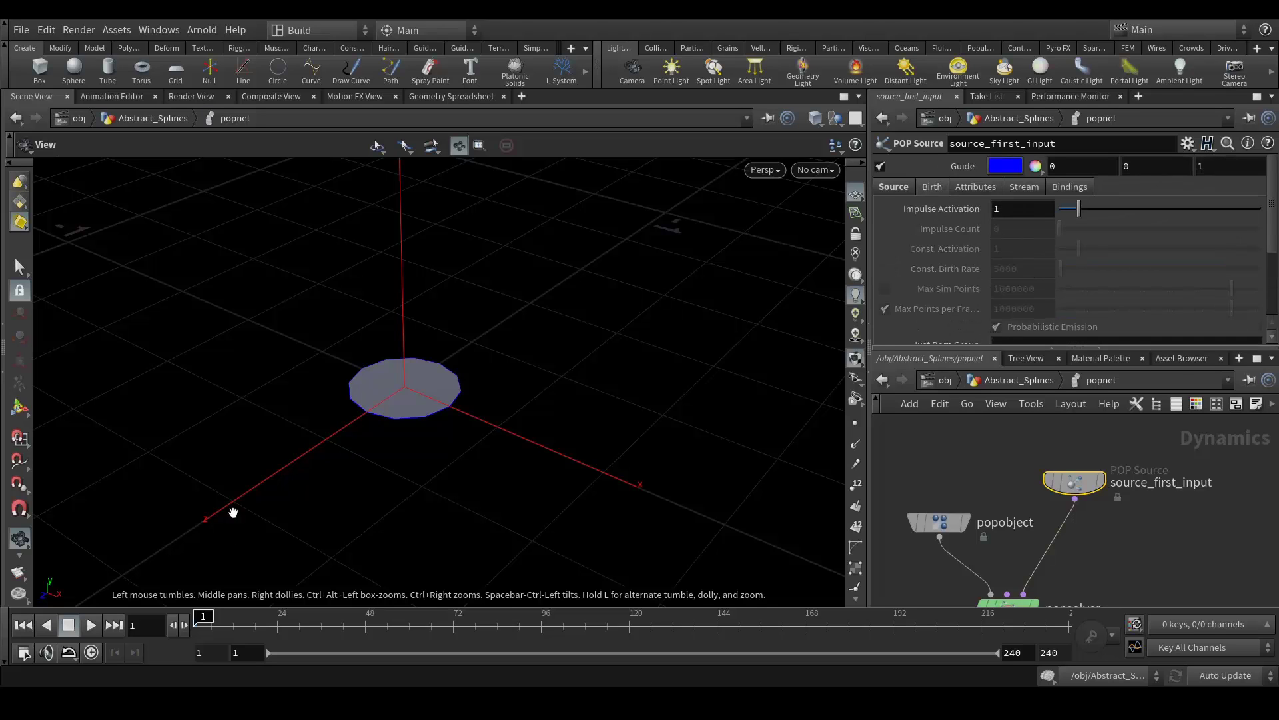
left_click(1012, 212)
type("$")
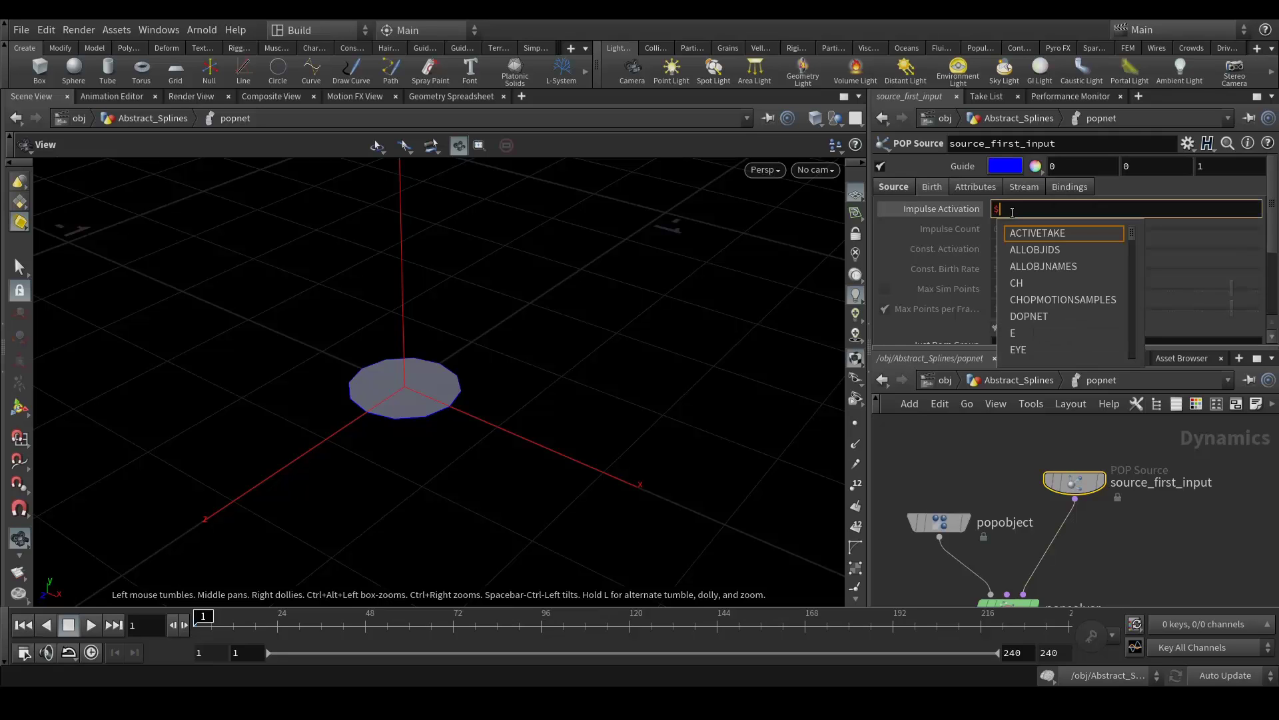
type("SF")
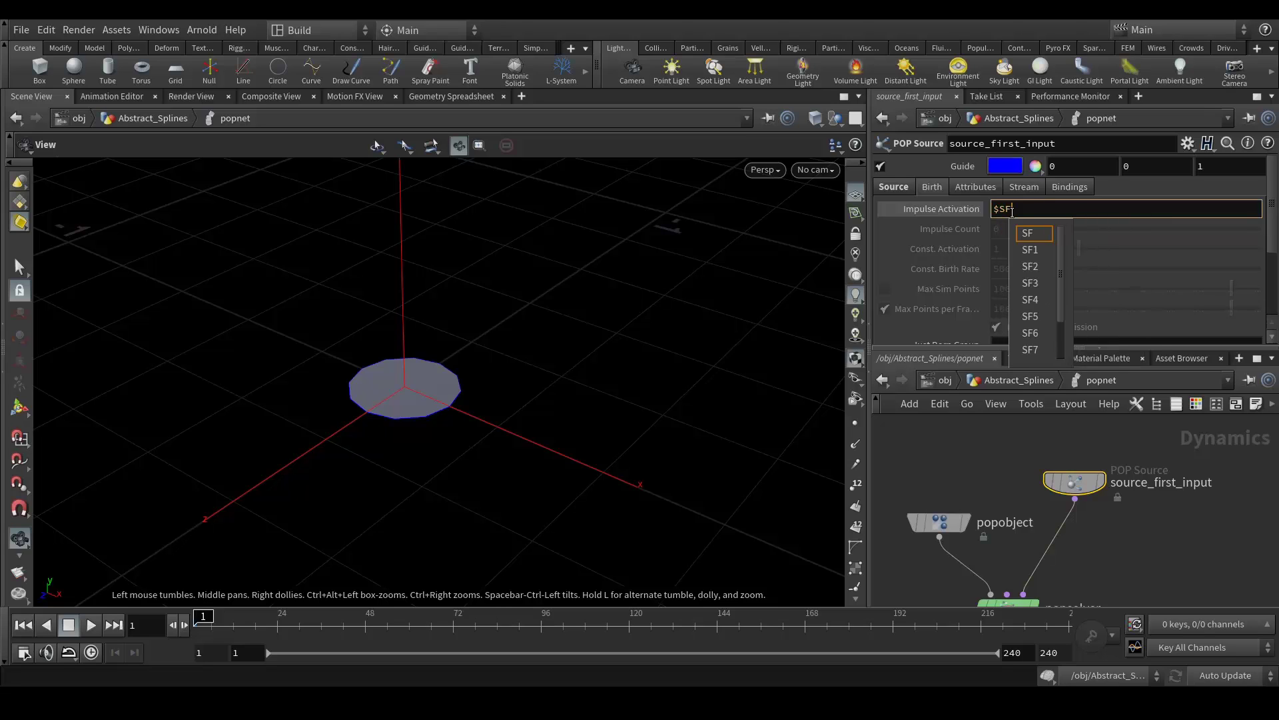
type("==1")
key("Return")
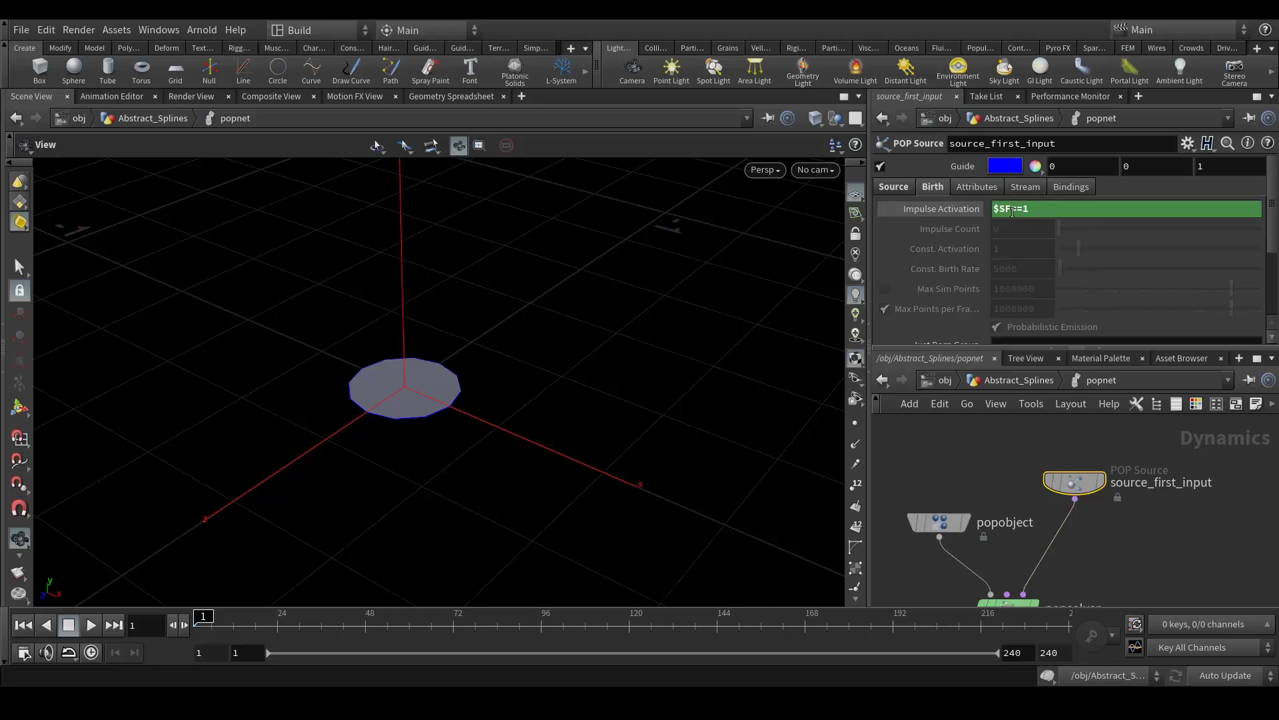
middle_click_drag(1123, 568, 1153, 533)
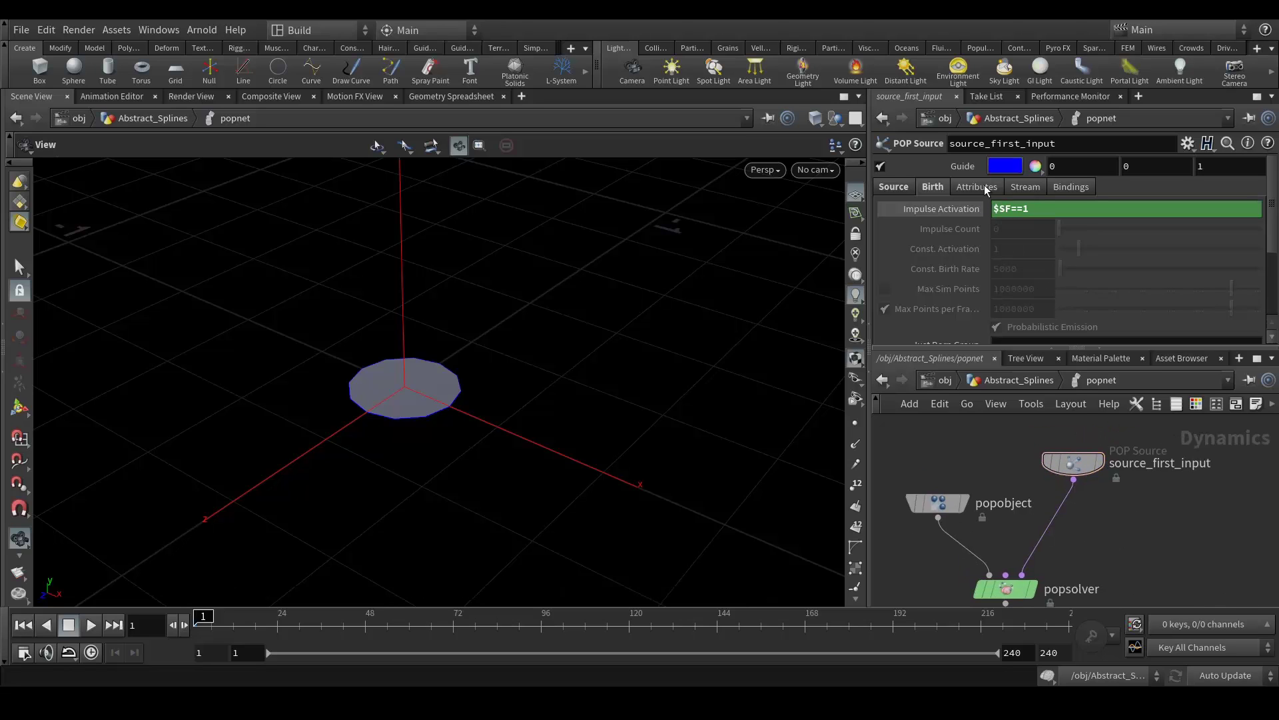
Review the POP Source and popobject parameters and reposition the network view.
left_click(932, 188)
left_click(932, 188)
left_click(908, 189)
left_click(957, 498)
middle_click_drag(1117, 543, 1100, 507)
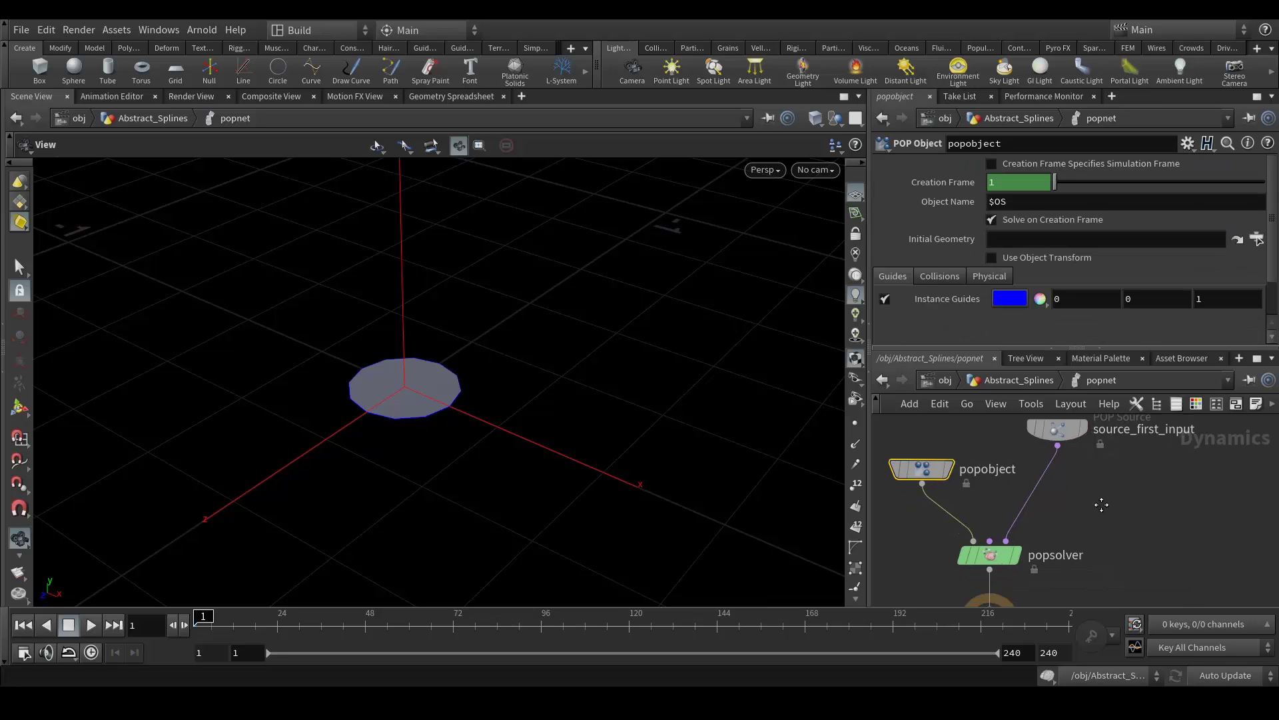
left_click(1057, 427)
middle_click_drag(1079, 459, 1098, 473)
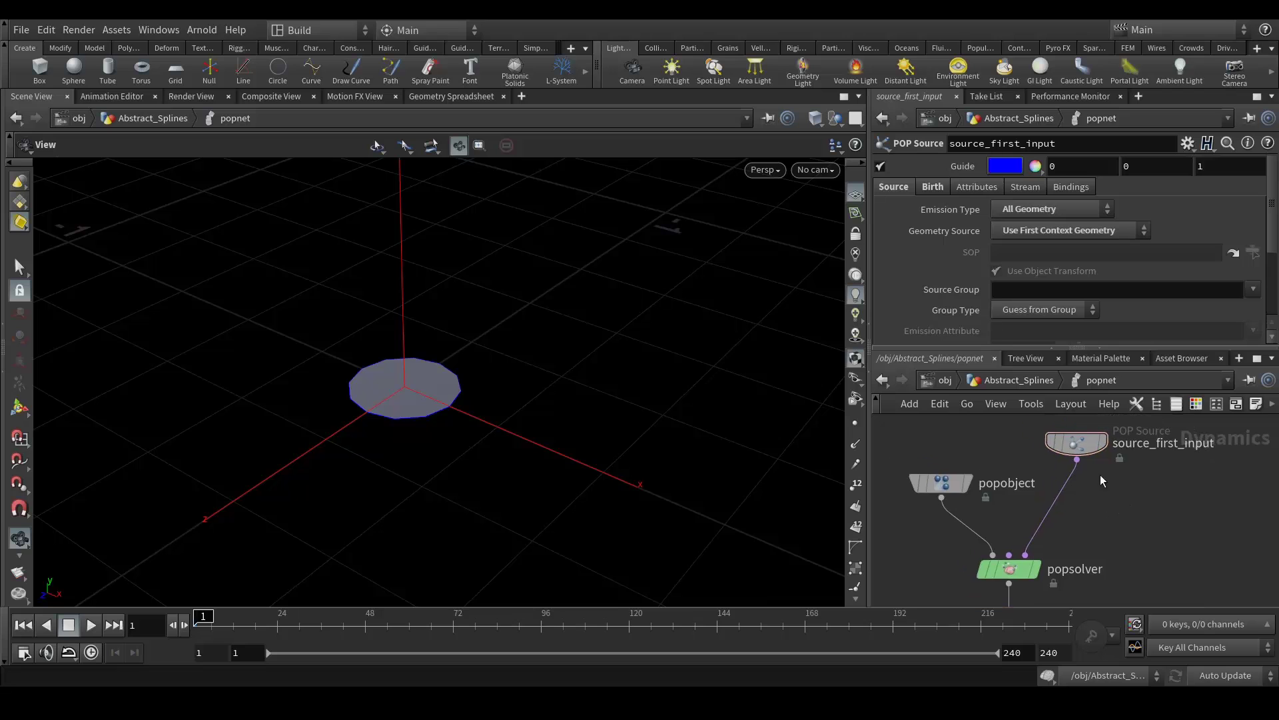
left_click_drag(1095, 504, 1109, 511)
Add sopsolver1 below source_first_input, then return to Abstract_Splines.
key("Tab")
type("sop")
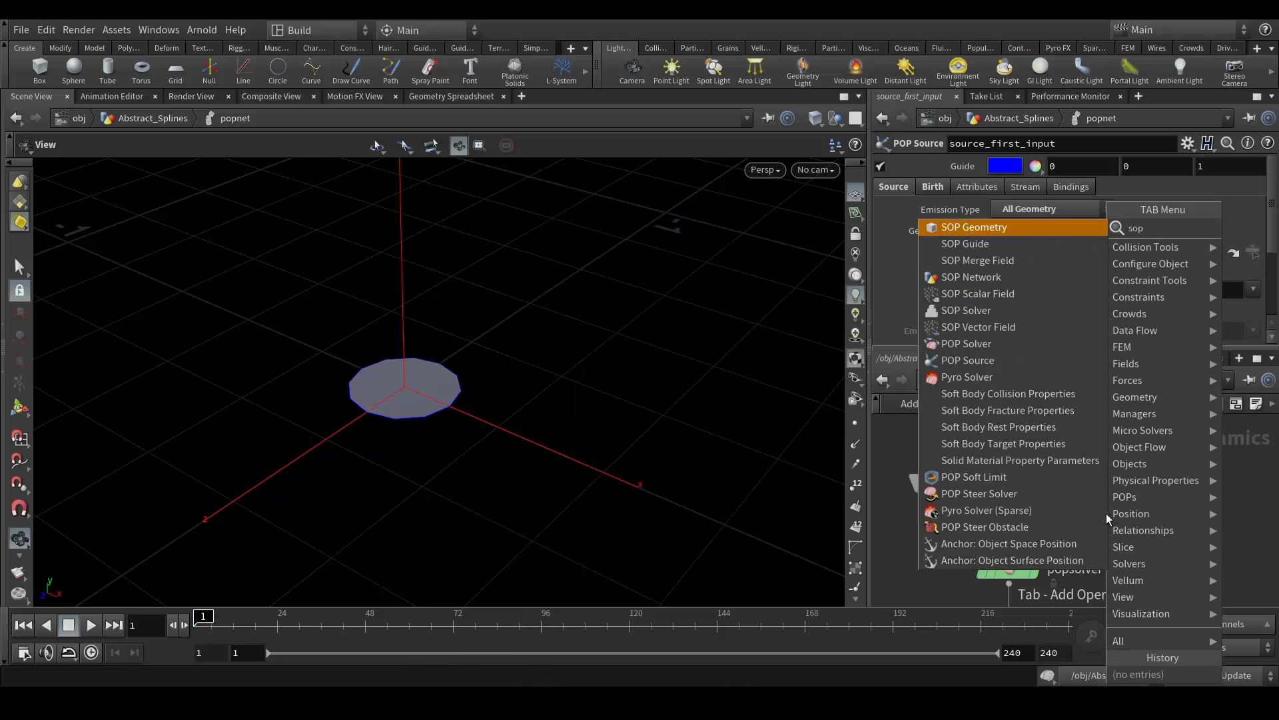
type("so")
key("Return")
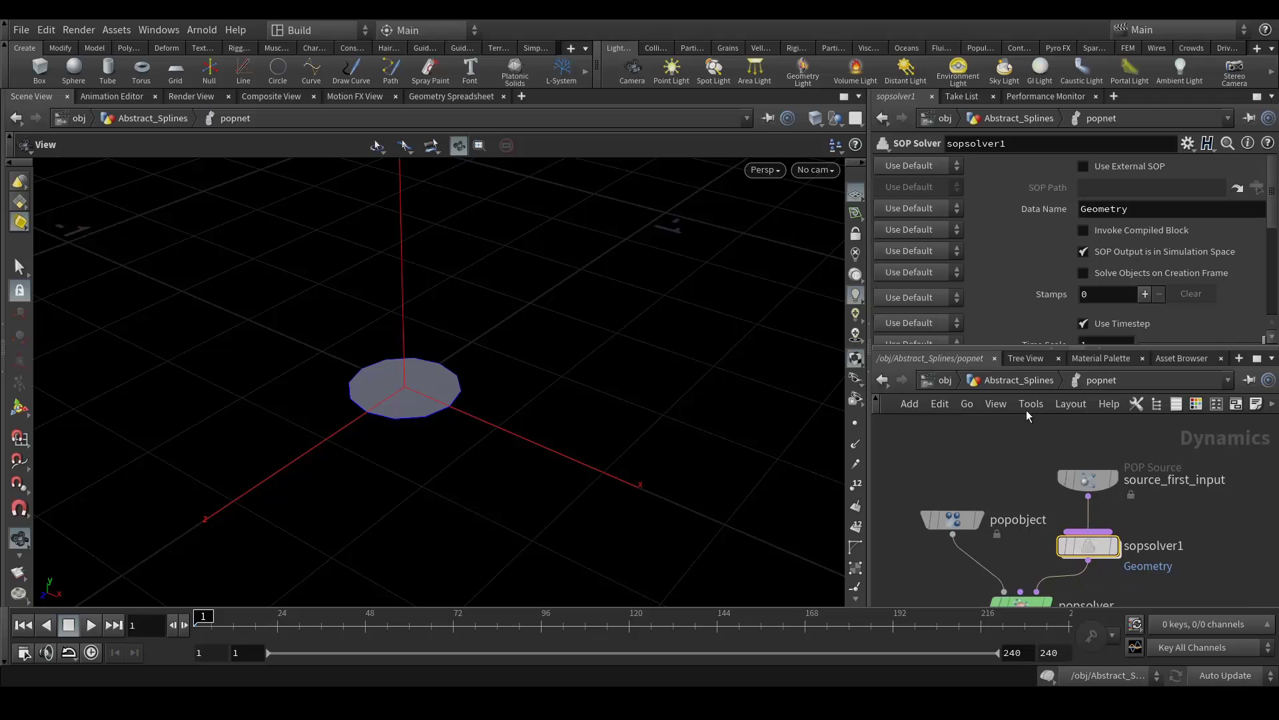
left_click(1092, 548)
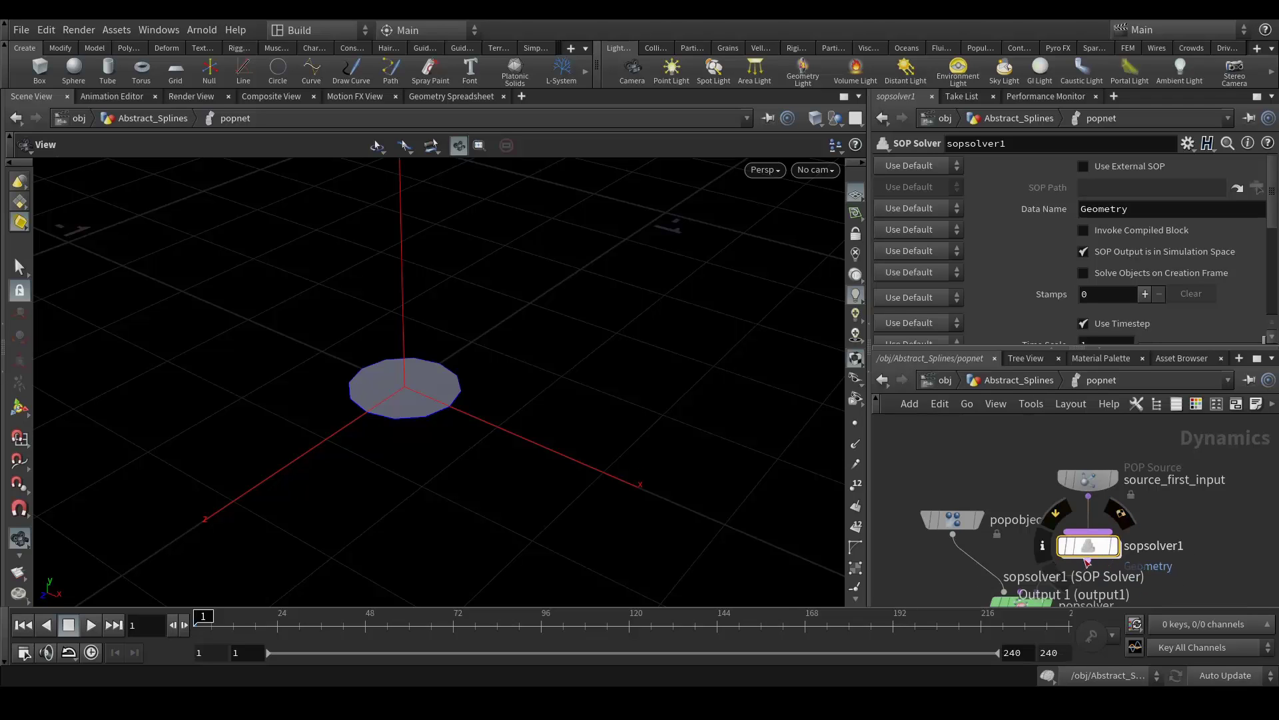
left_click(1025, 385)
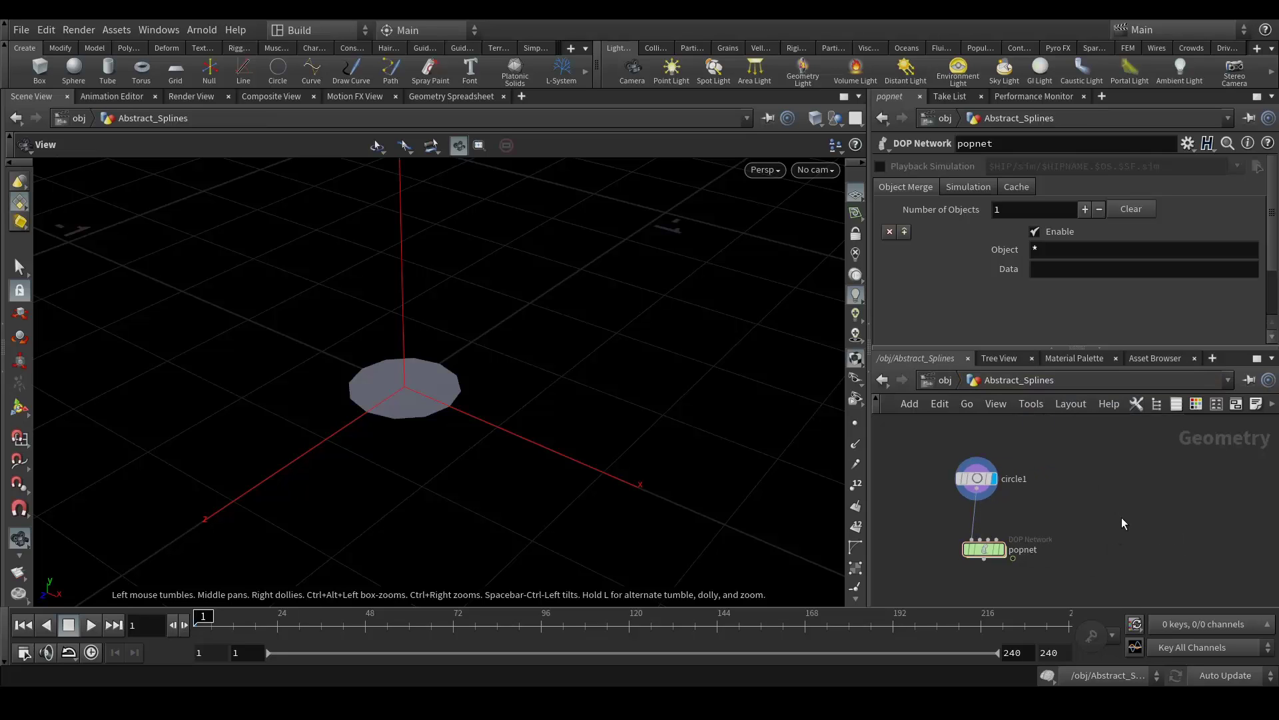
Create grid1 with 50 rows and columns and display it as a template.
left_click_drag(1152, 518, 1174, 534)
key("Tab")
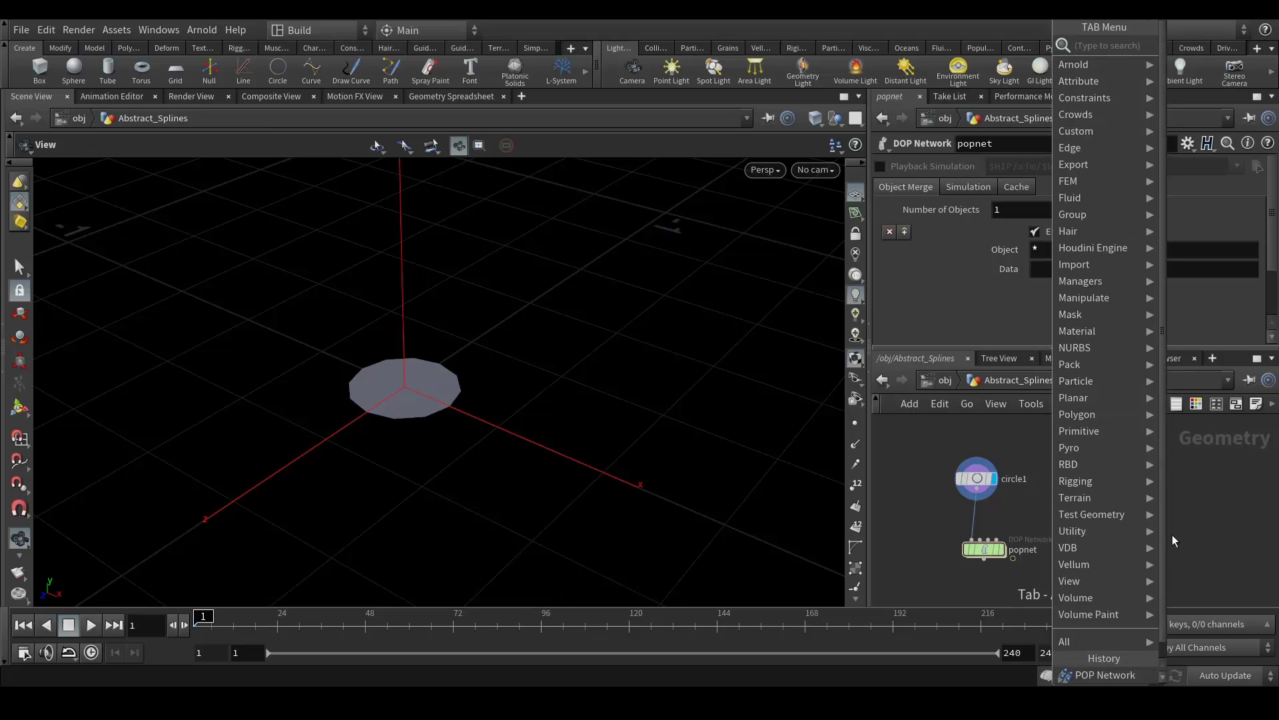
type("grid")
key("Return")
left_click(1173, 537)
left_click(999, 287)
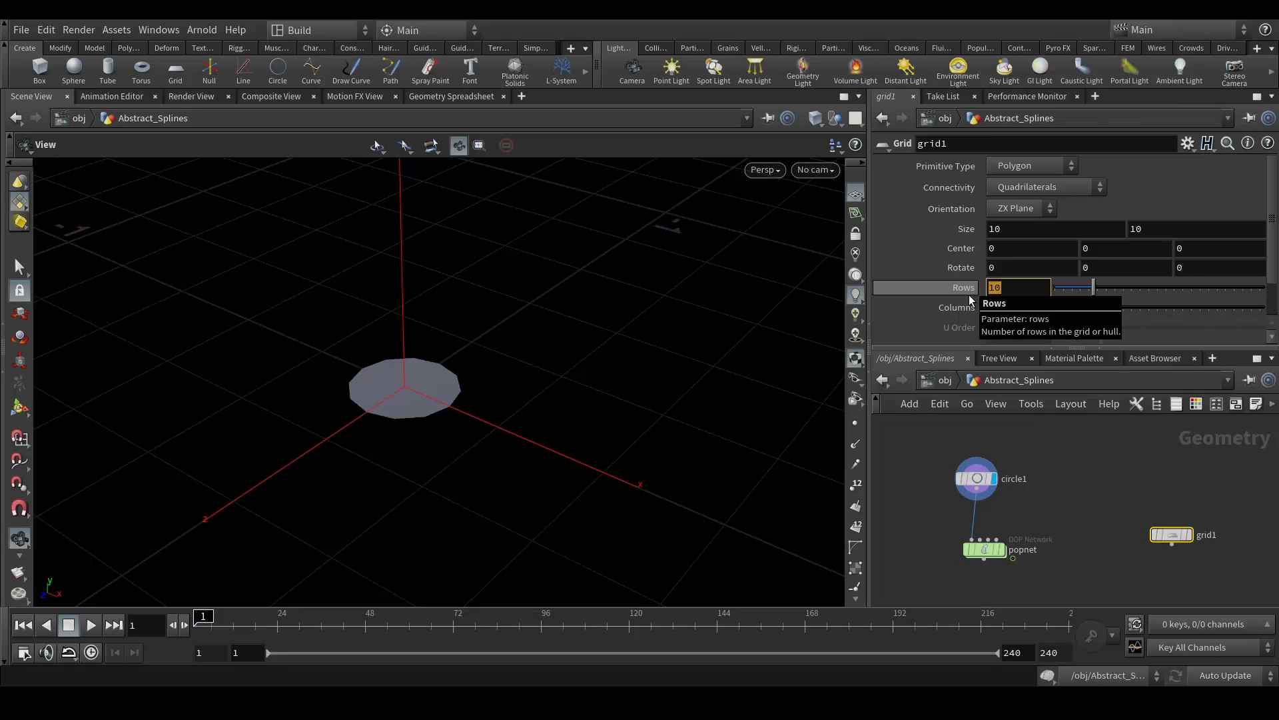
type("50")
key("Return")
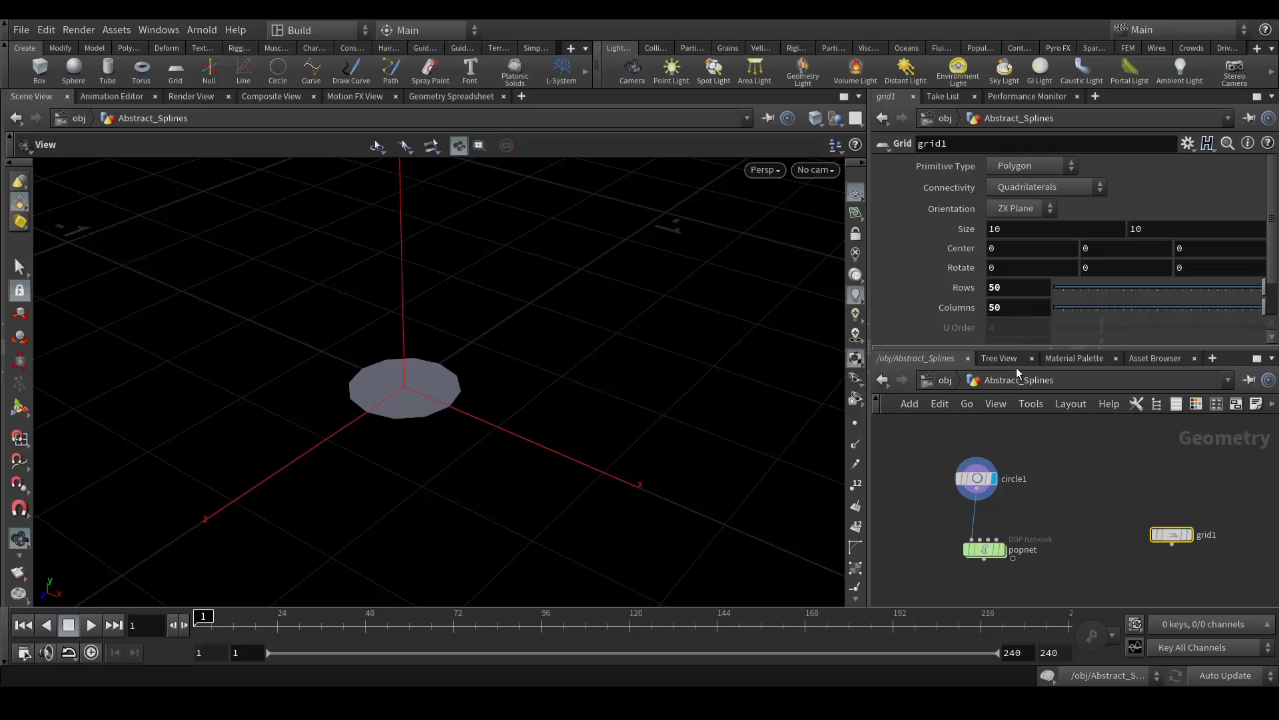
middle_click_drag(1186, 541, 1162, 499)
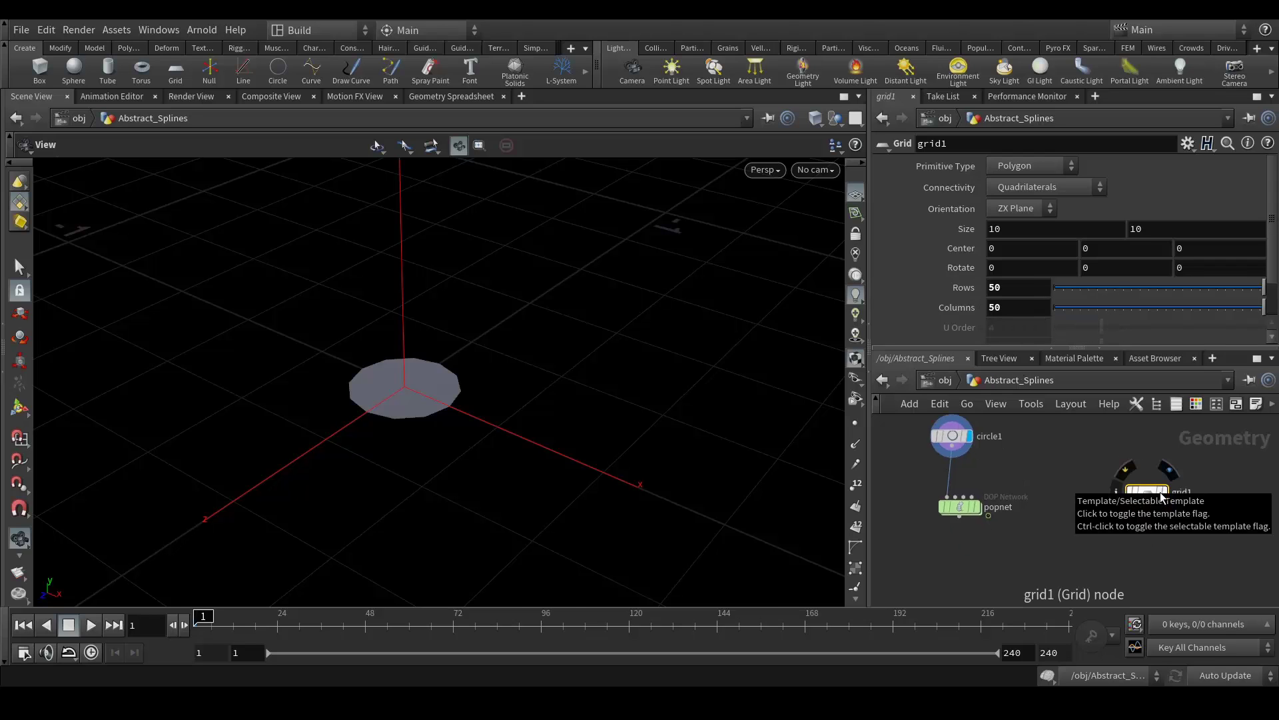
left_click(1163, 493)
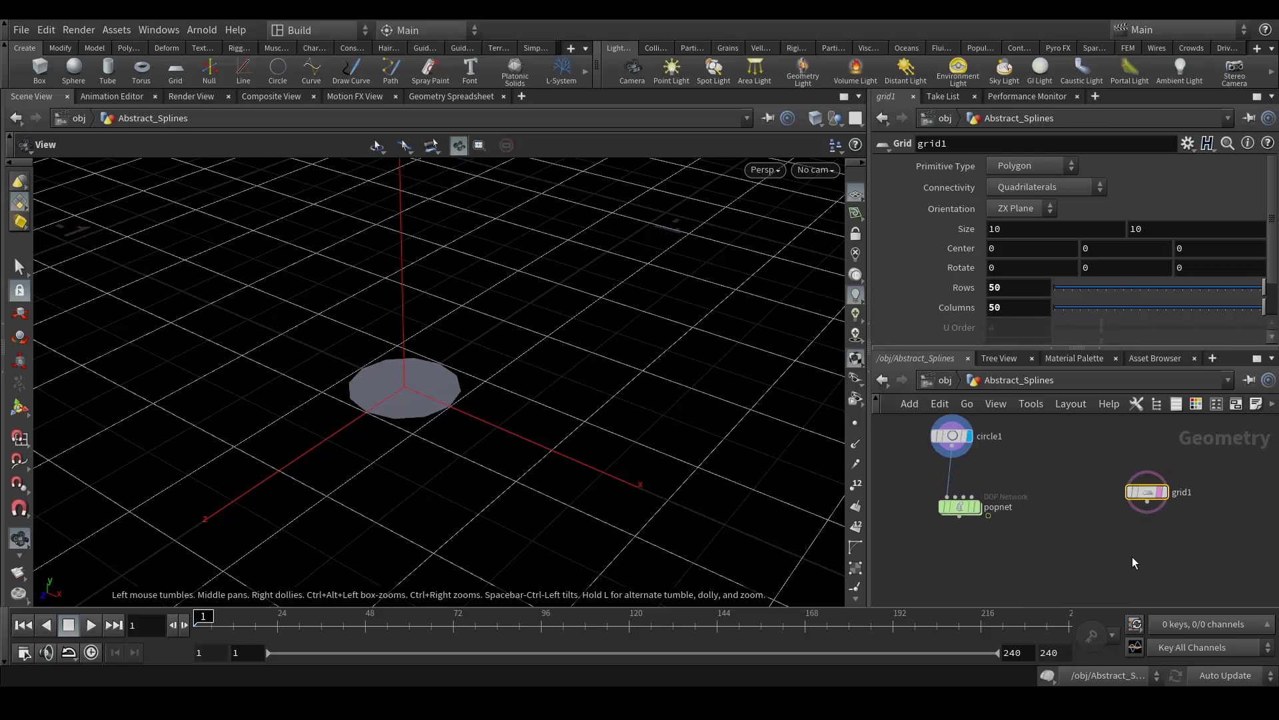
Add a Null named Base below grid1 and turn off the grid's template display.
middle_click_drag(1133, 564, 1133, 536)
left_click(1147, 475)
key("Tab")
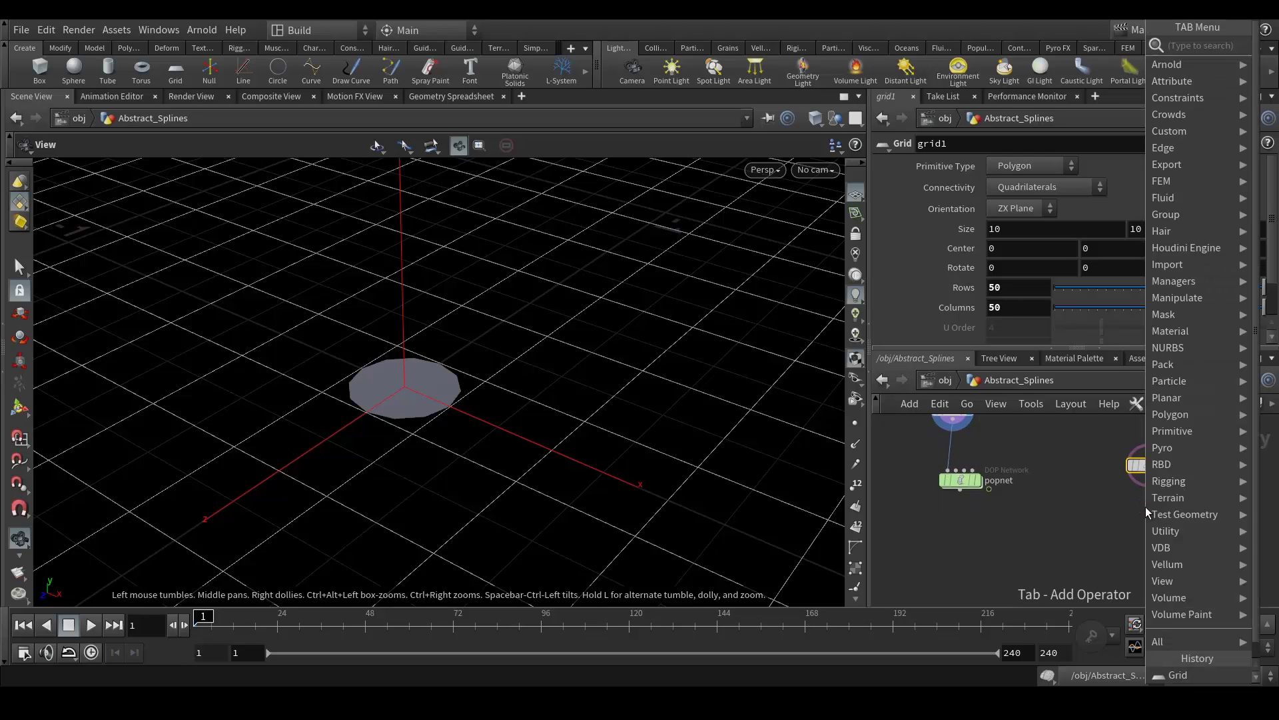
type("null")
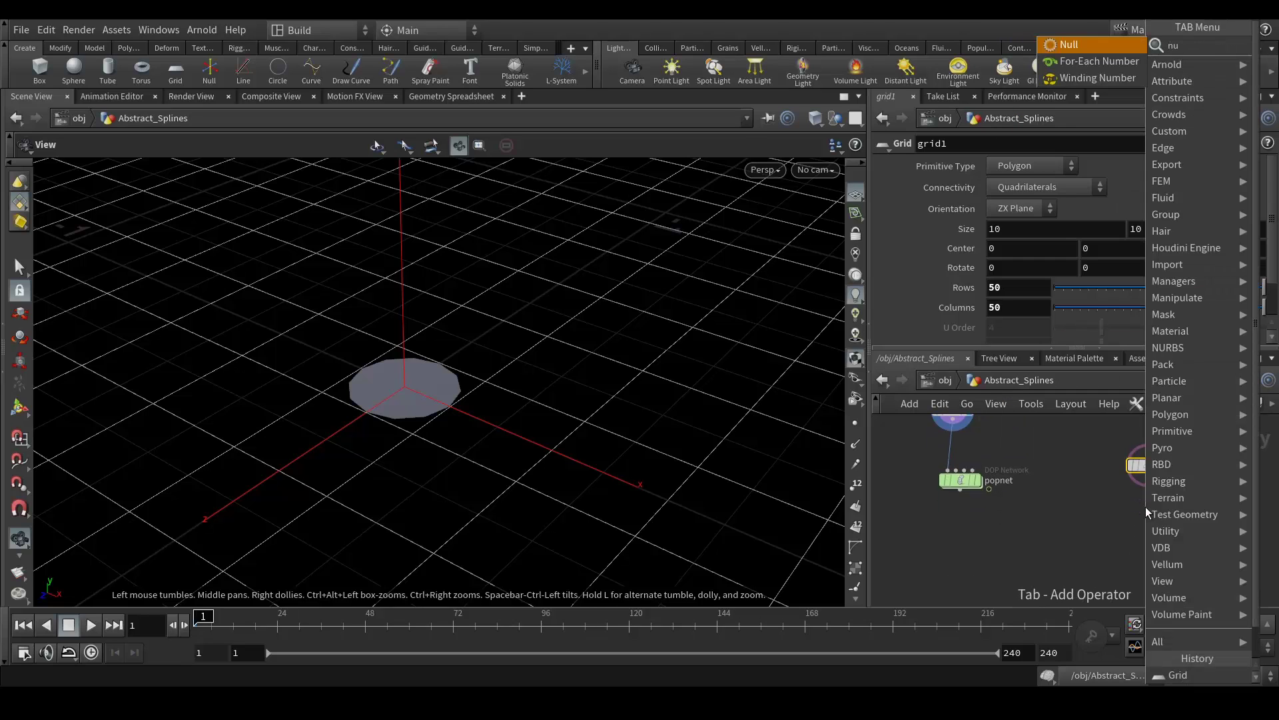
key("Return")
left_click(1145, 508)
double_click(1177, 511)
double_click(1175, 511)
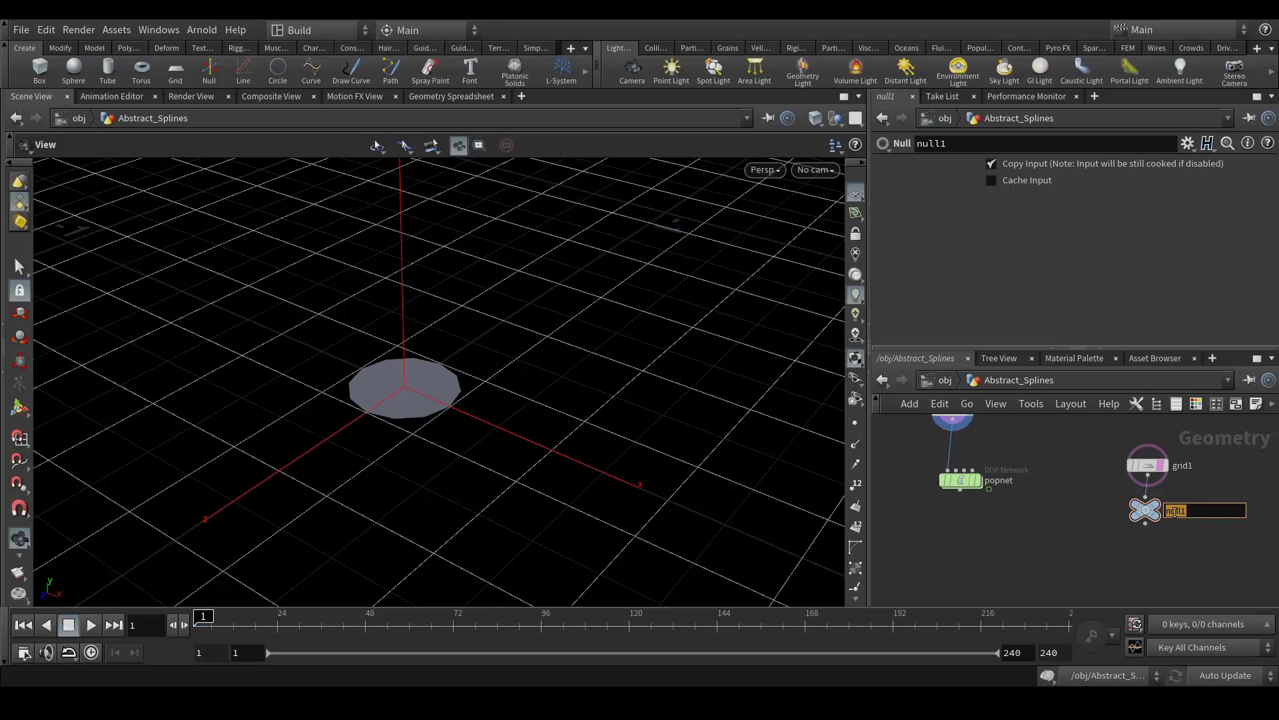
type("Base")
key("Return")
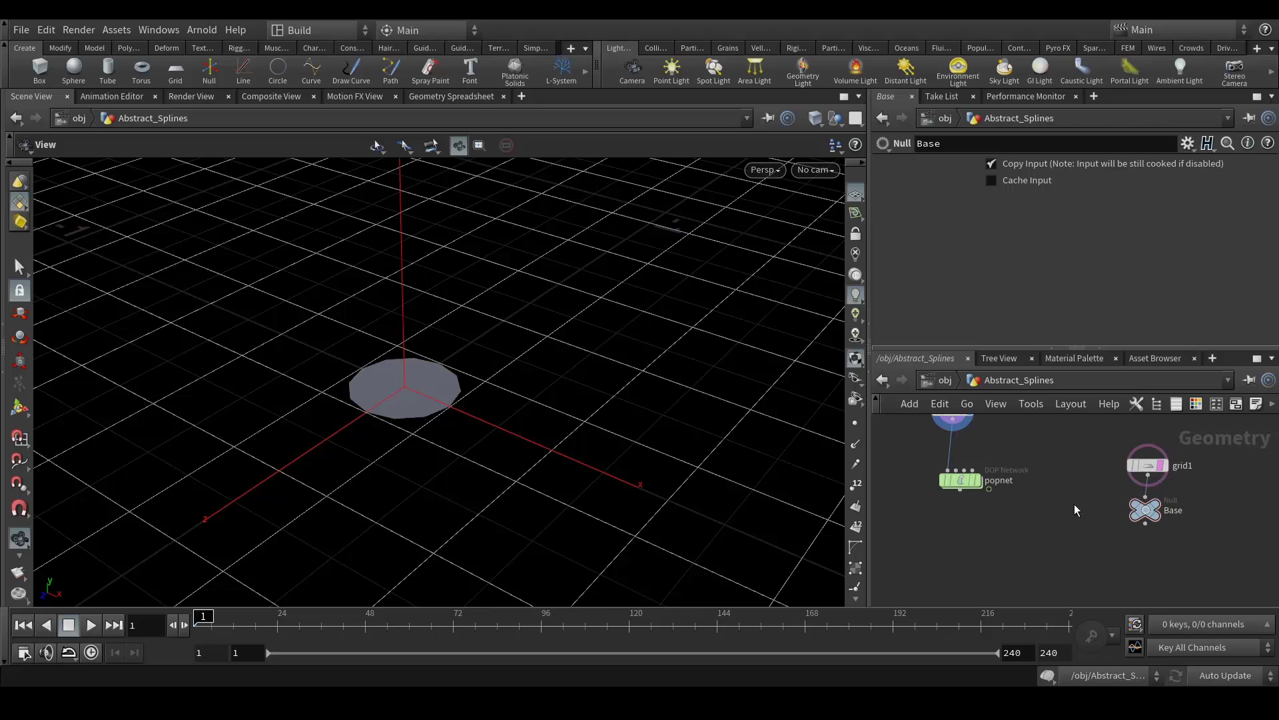
middle_click_drag(1076, 509, 1081, 538)
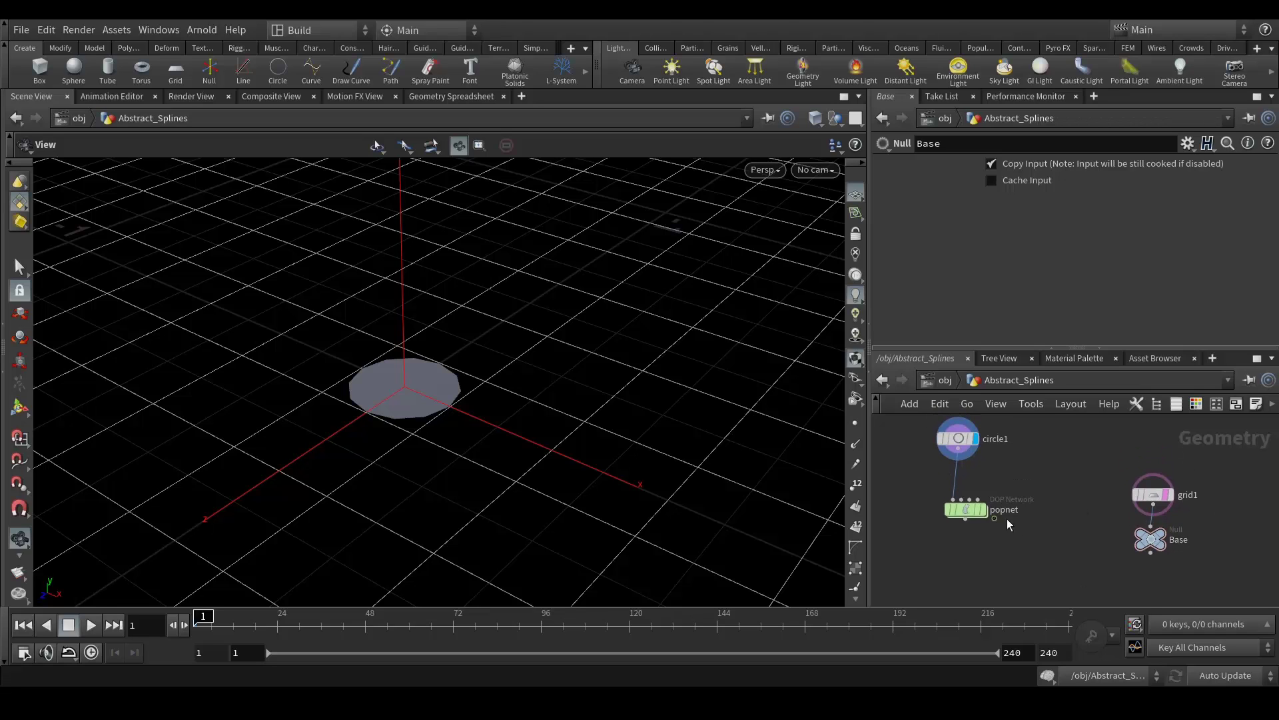
left_click(1168, 499)
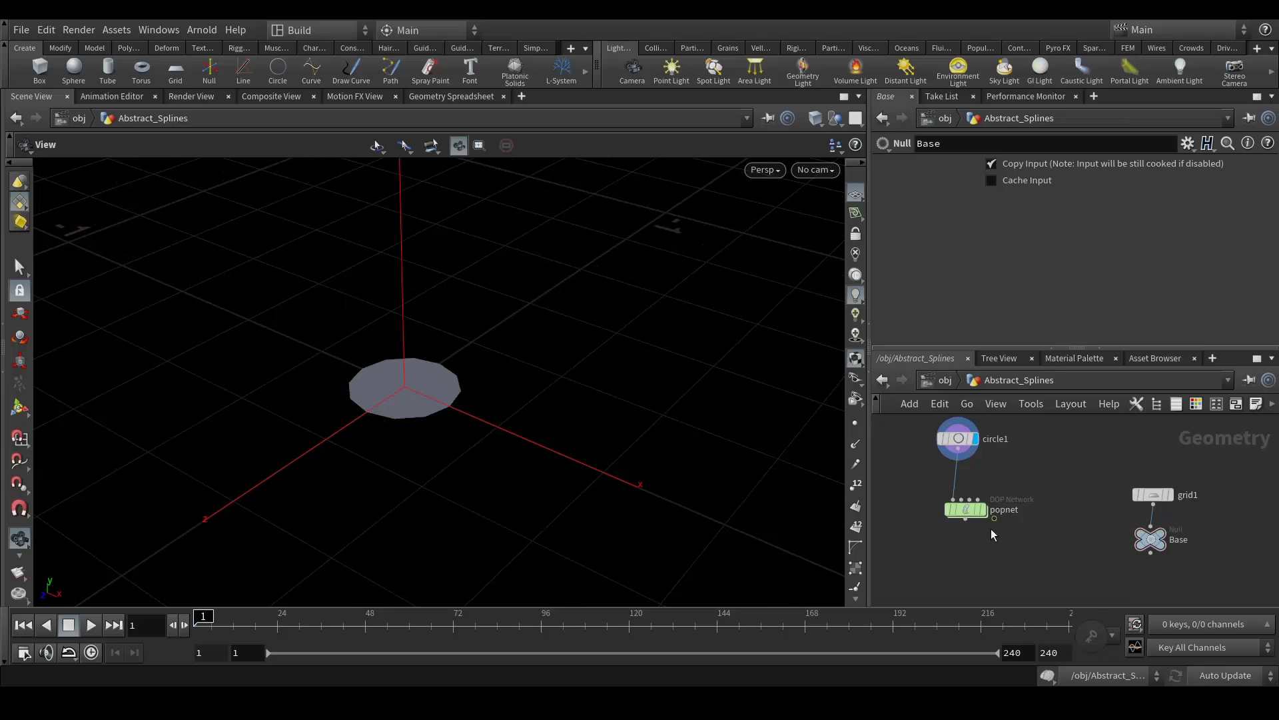
Inside popnet's sopsolver1, add a Resample node fed by dop_geometry.
double_click(966, 510)
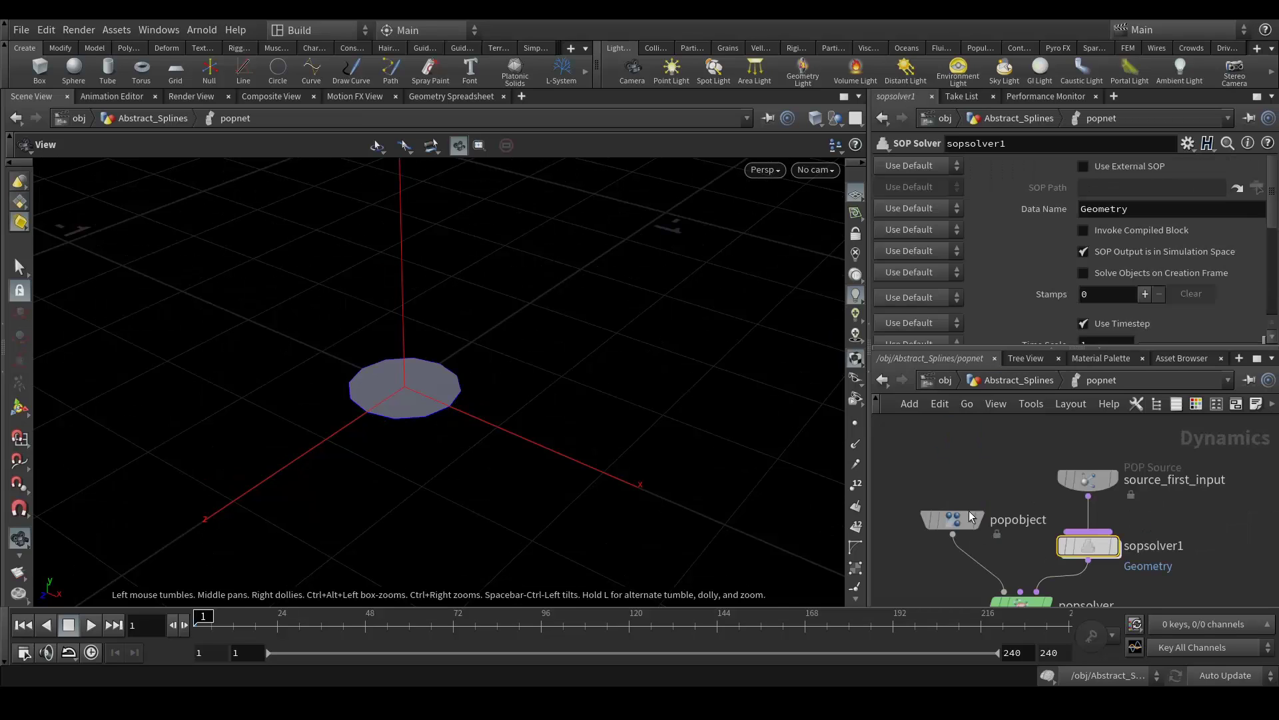
double_click(1087, 549)
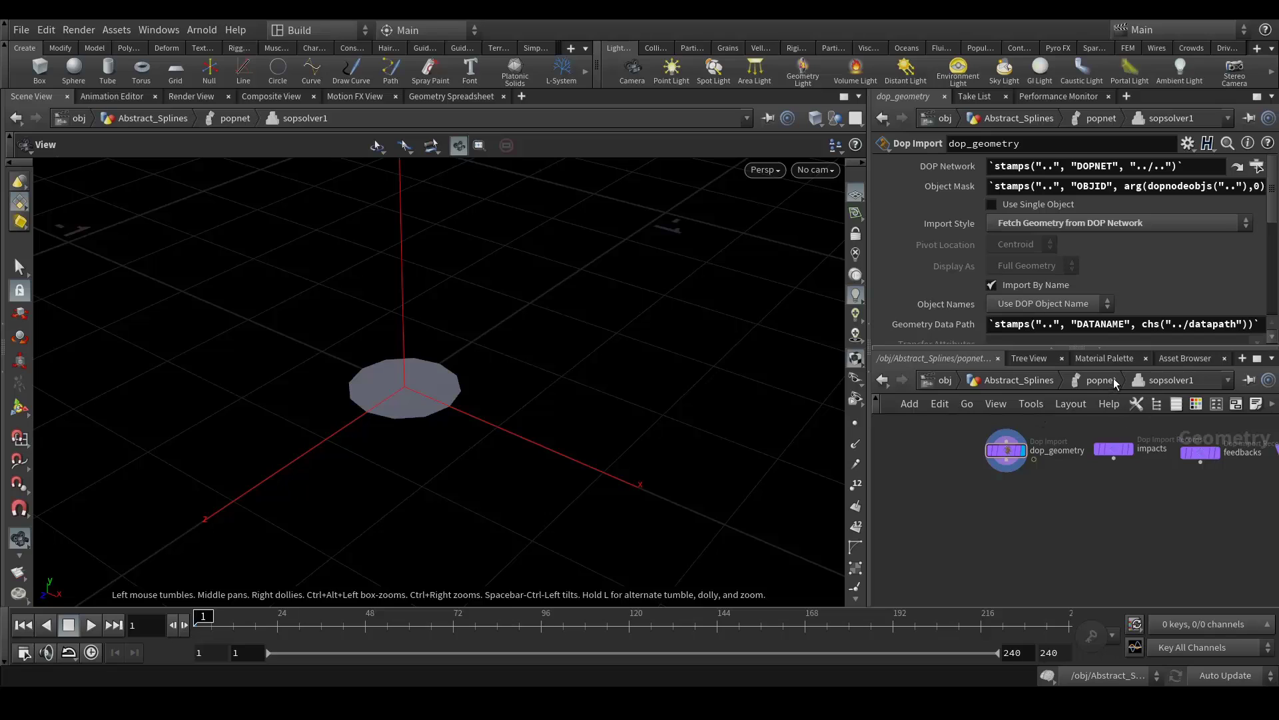
mouse_move(1013, 457)
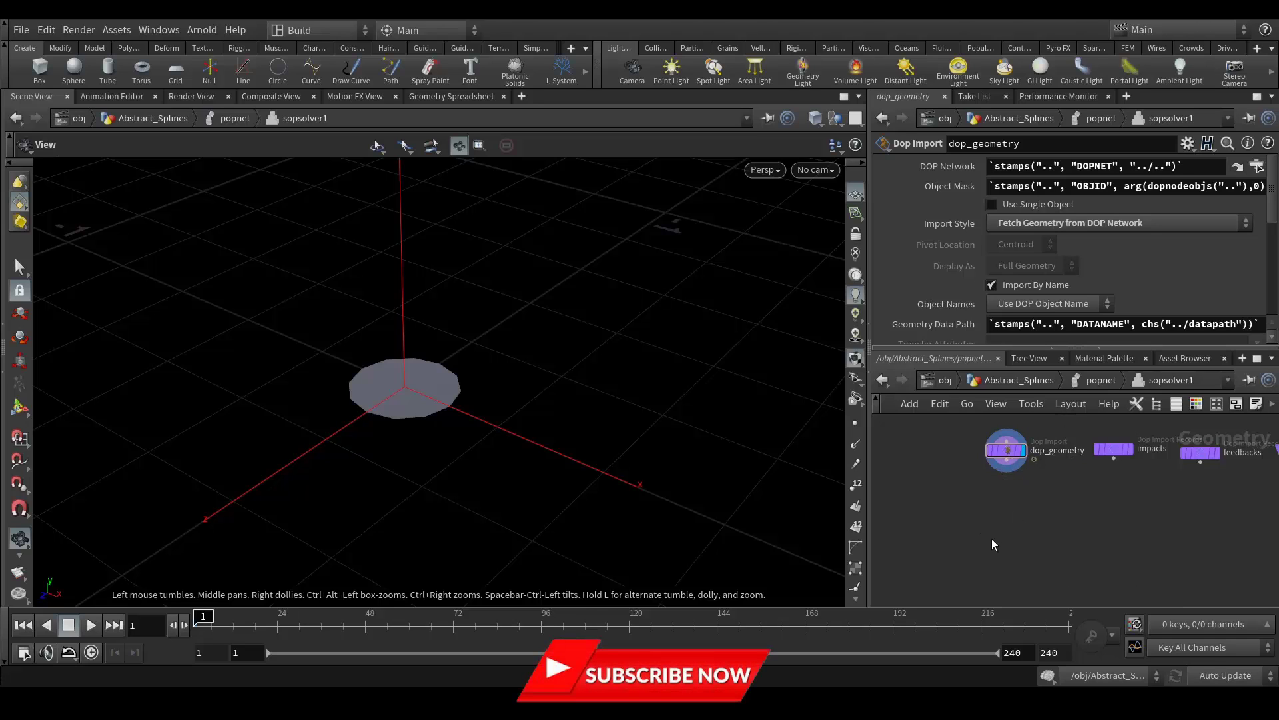
key("Tab")
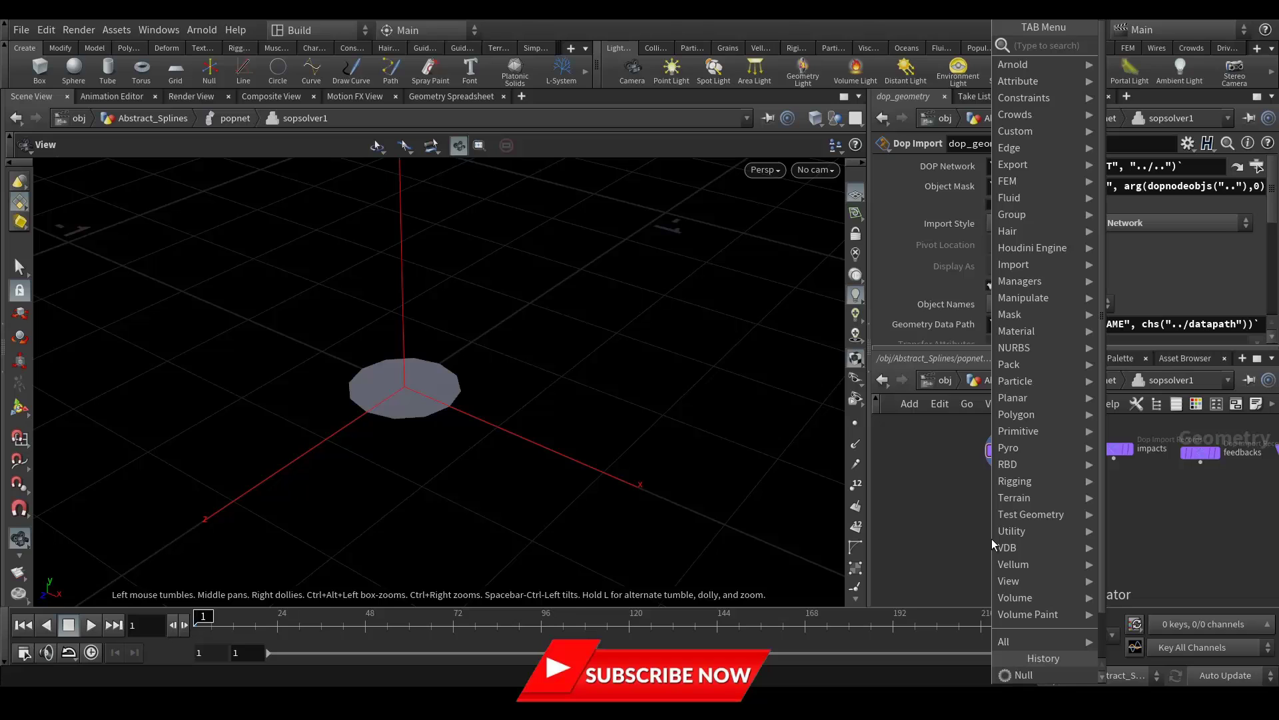
type("re")
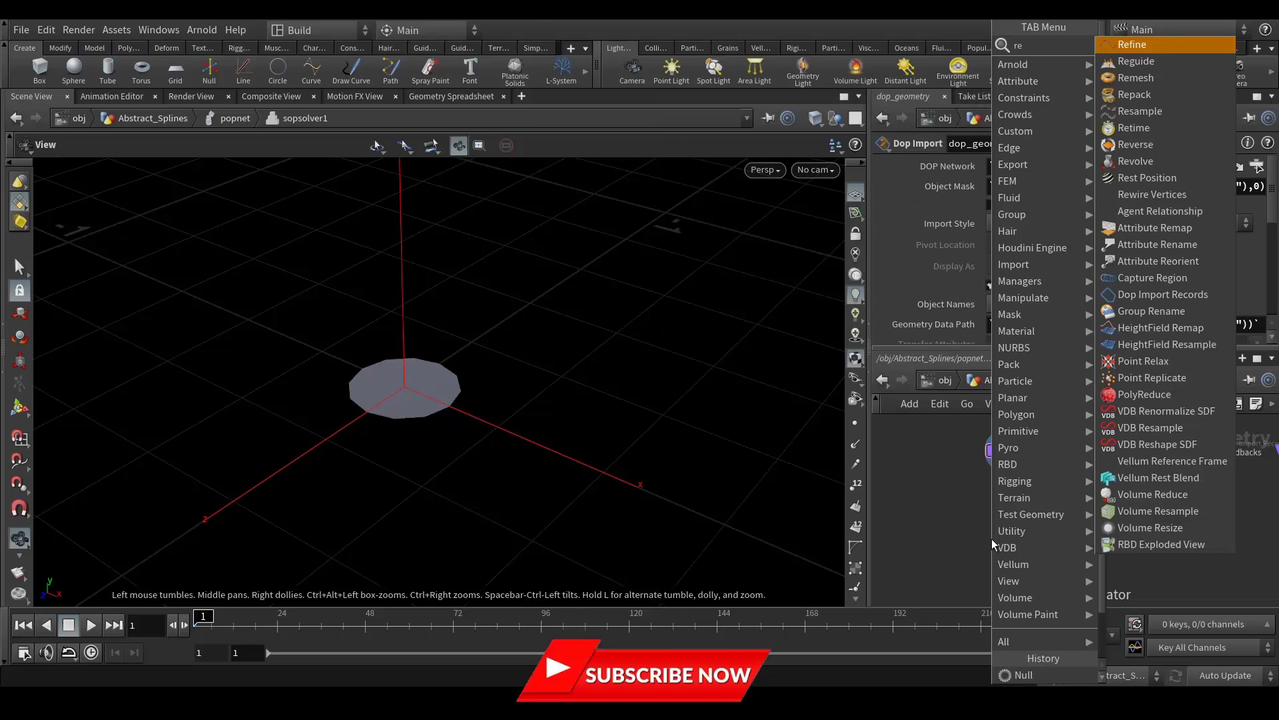
type("sa")
key("Return")
left_click(991, 538)
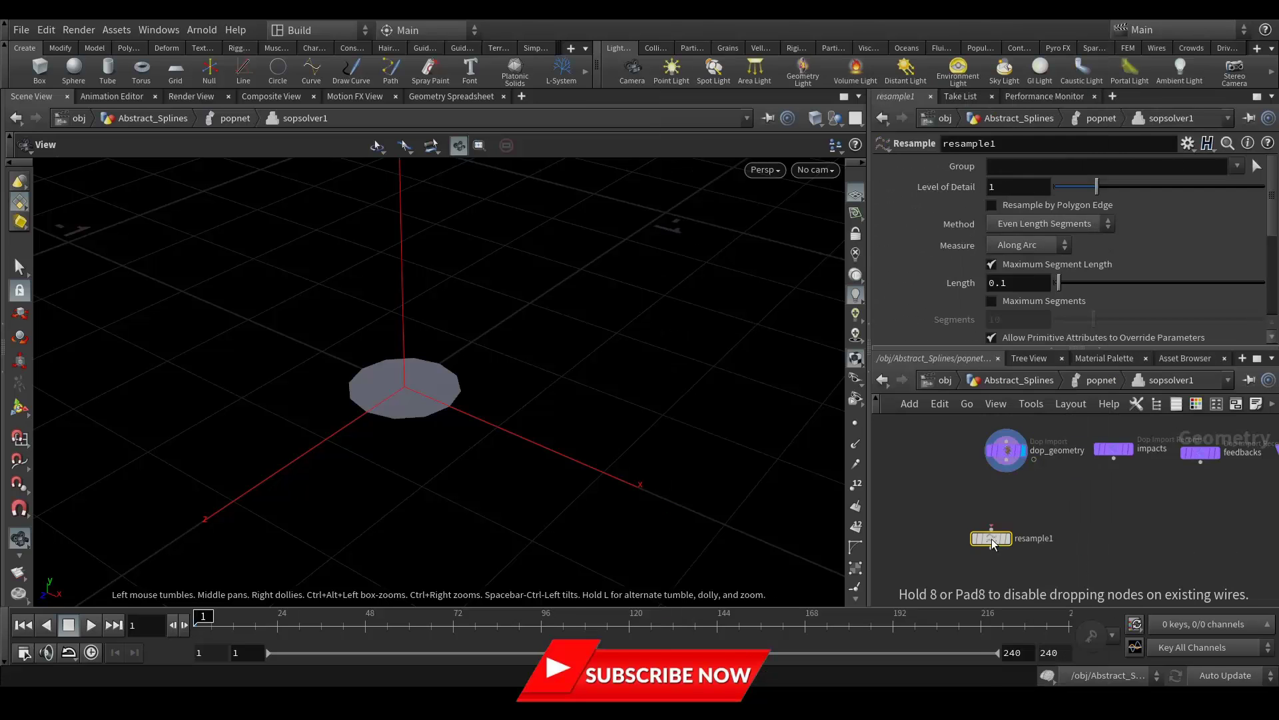
left_click_drag(1007, 472, 1006, 518)
left_click(992, 529)
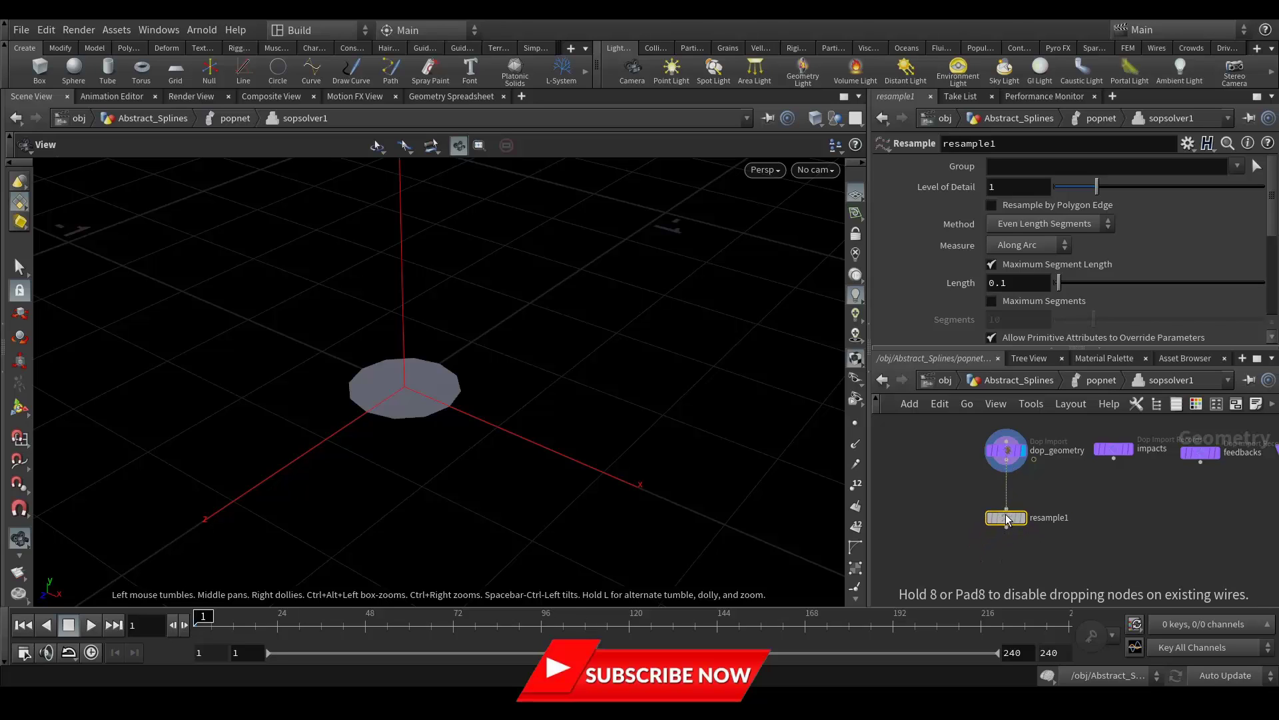
Set resample1's Length to 0.05.
left_click(986, 283)
type("0.05")
key("Return")
middle_click_drag(1102, 587, 1095, 539)
Add a Smooth node below resample1.
key("Tab")
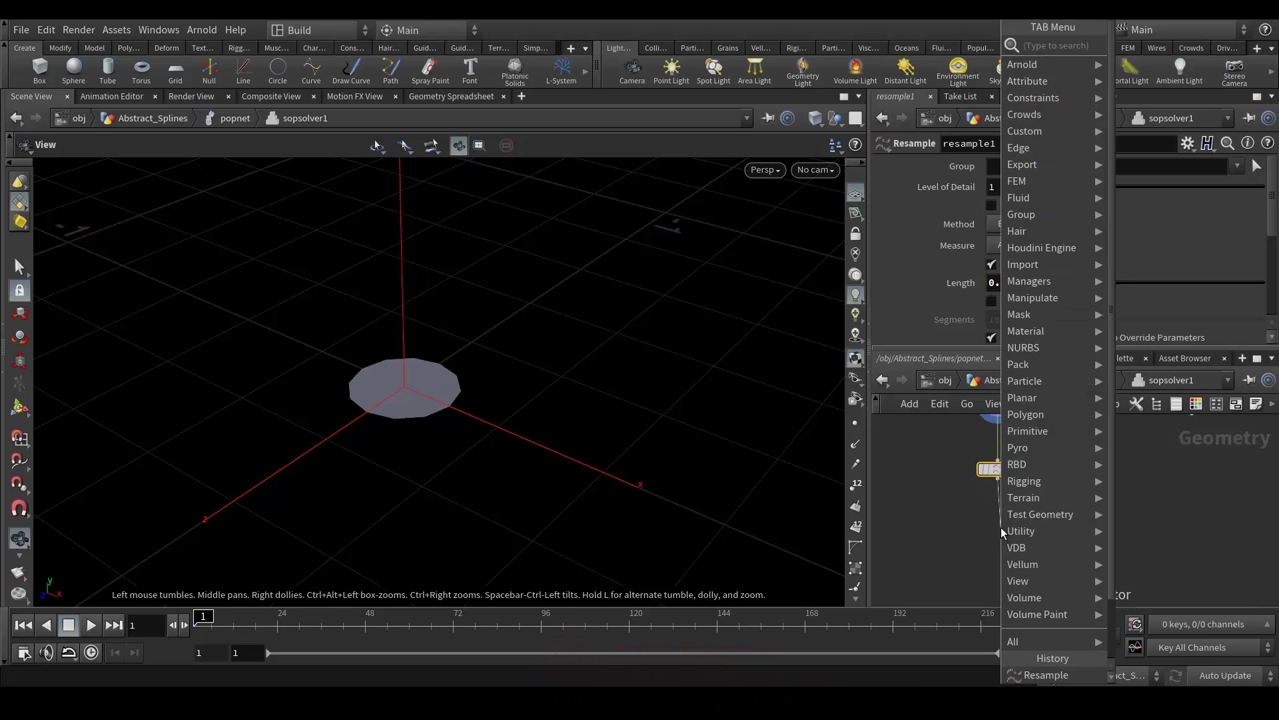
type("s")
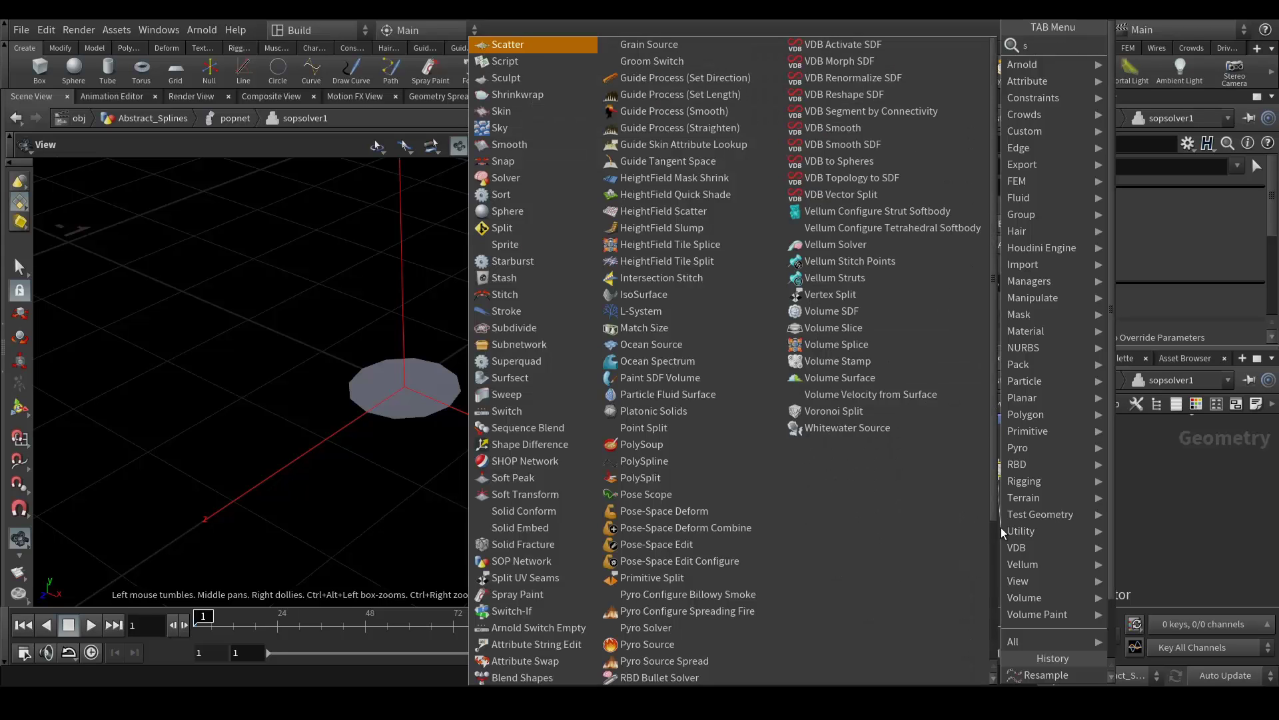
type("mooth")
key("Return")
left_click(1001, 526)
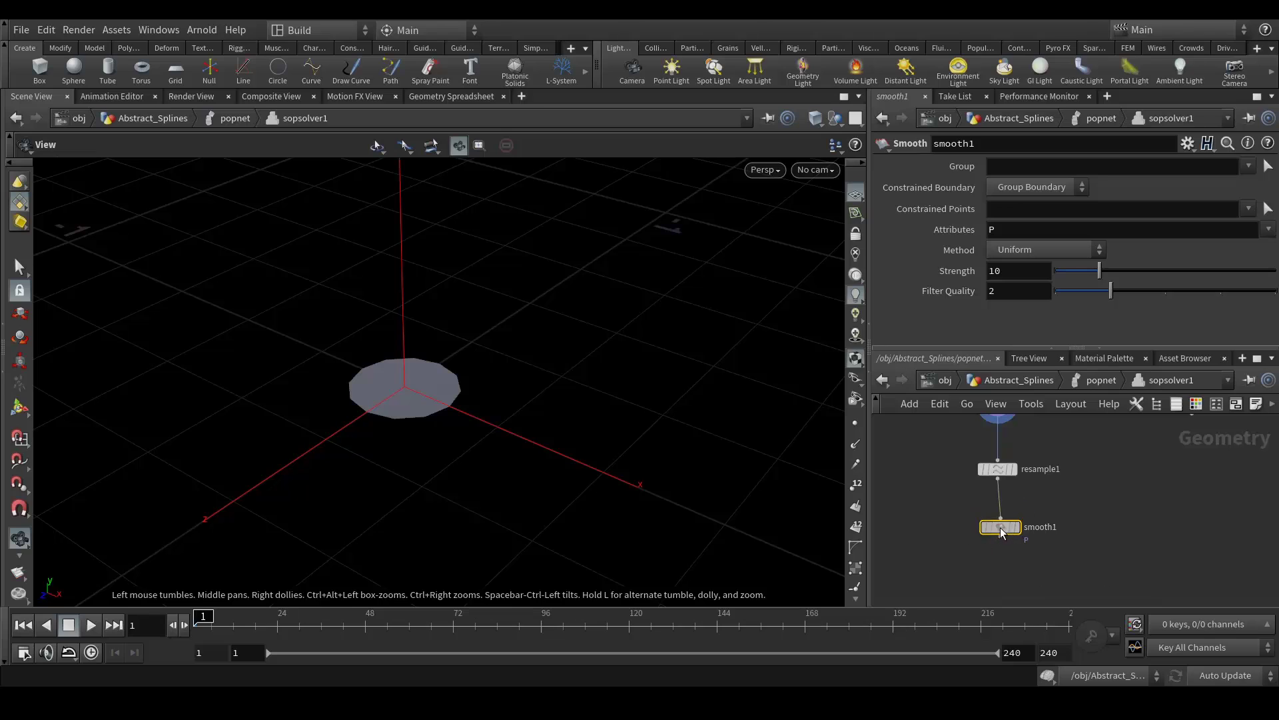
left_click_drag(1003, 497, 1001, 559)
Add a Ray node connected under smooth1.
key("Tab")
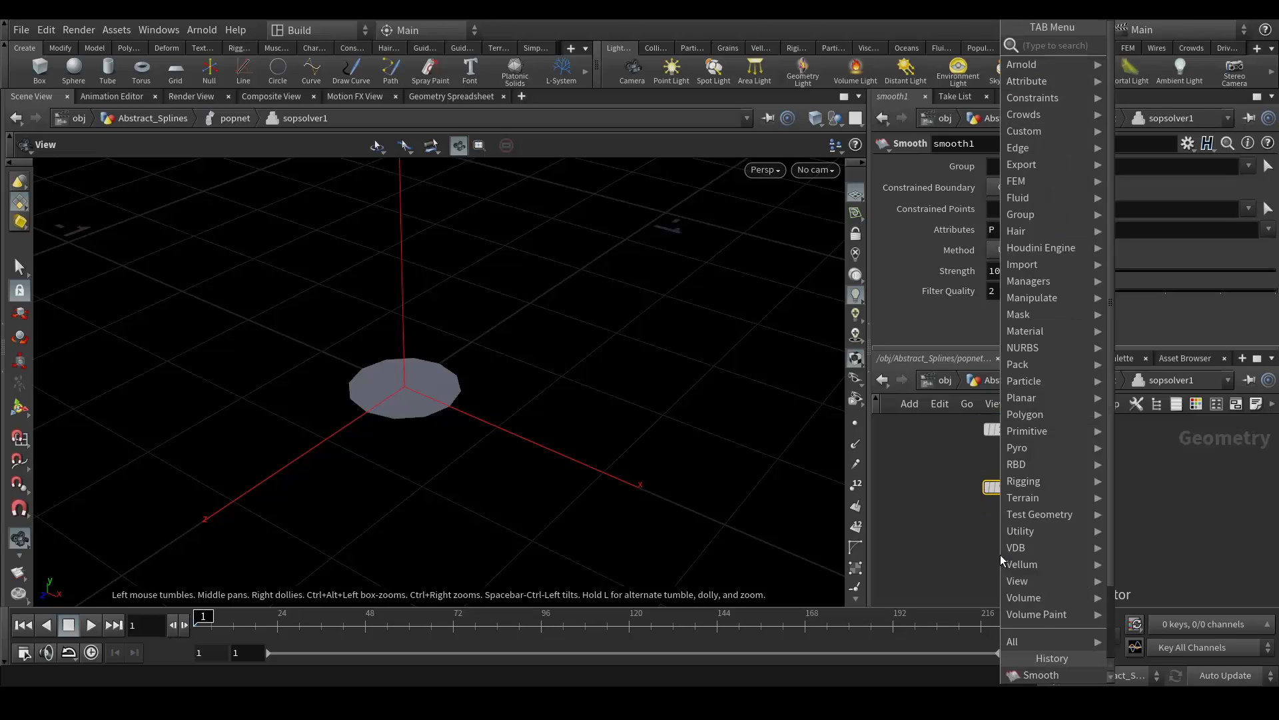
type("ray")
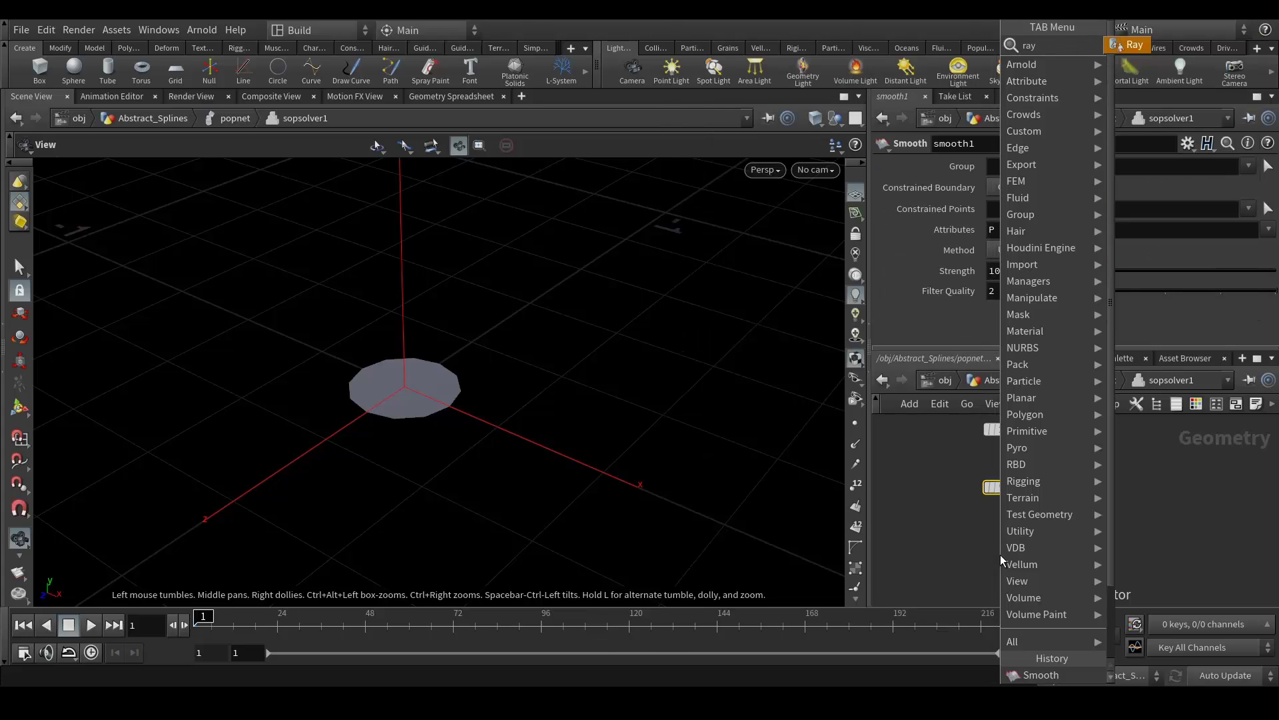
key("Return")
key("Tab")
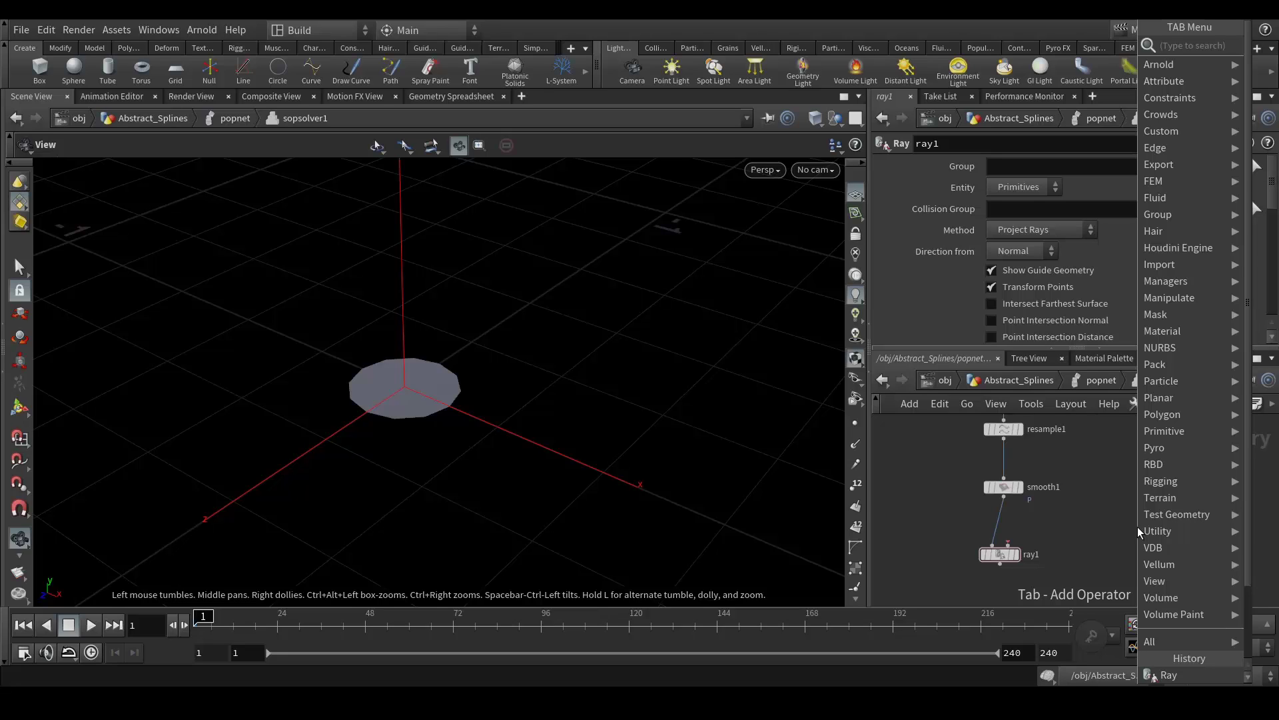
Add an Object Merge node importing /obj/Abstract_Splines/Base.
type("obje")
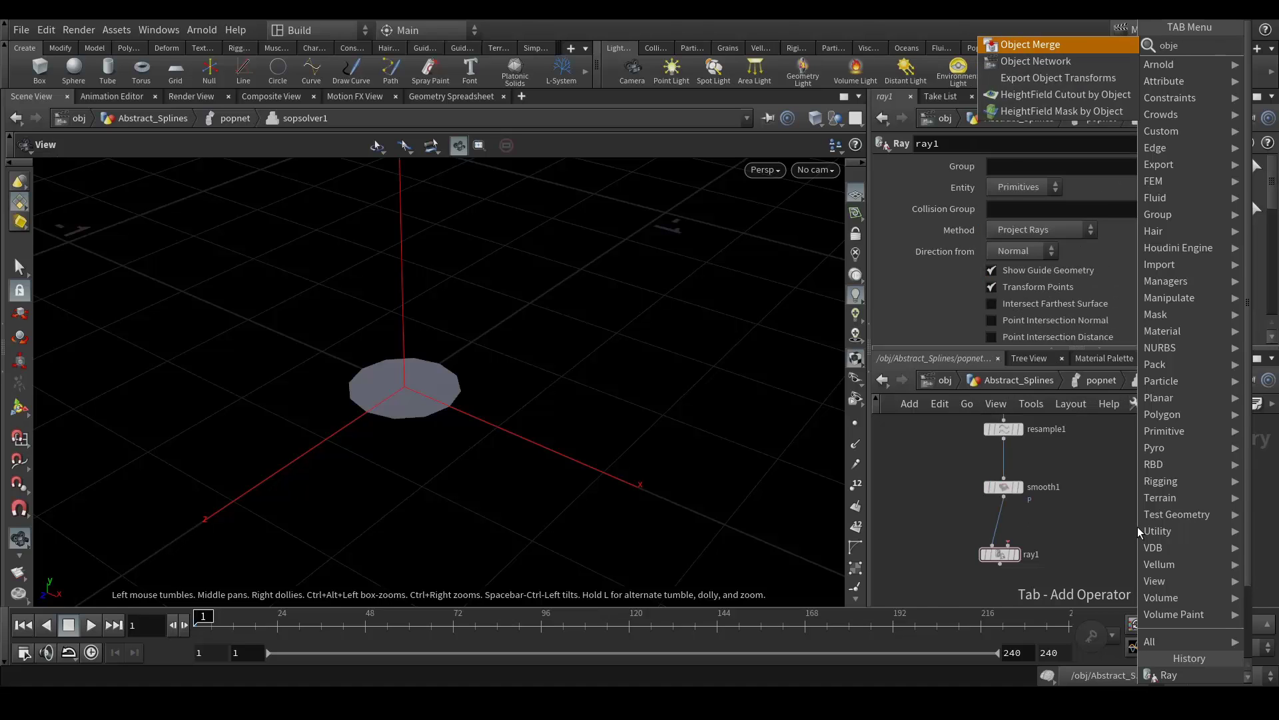
key("Return")
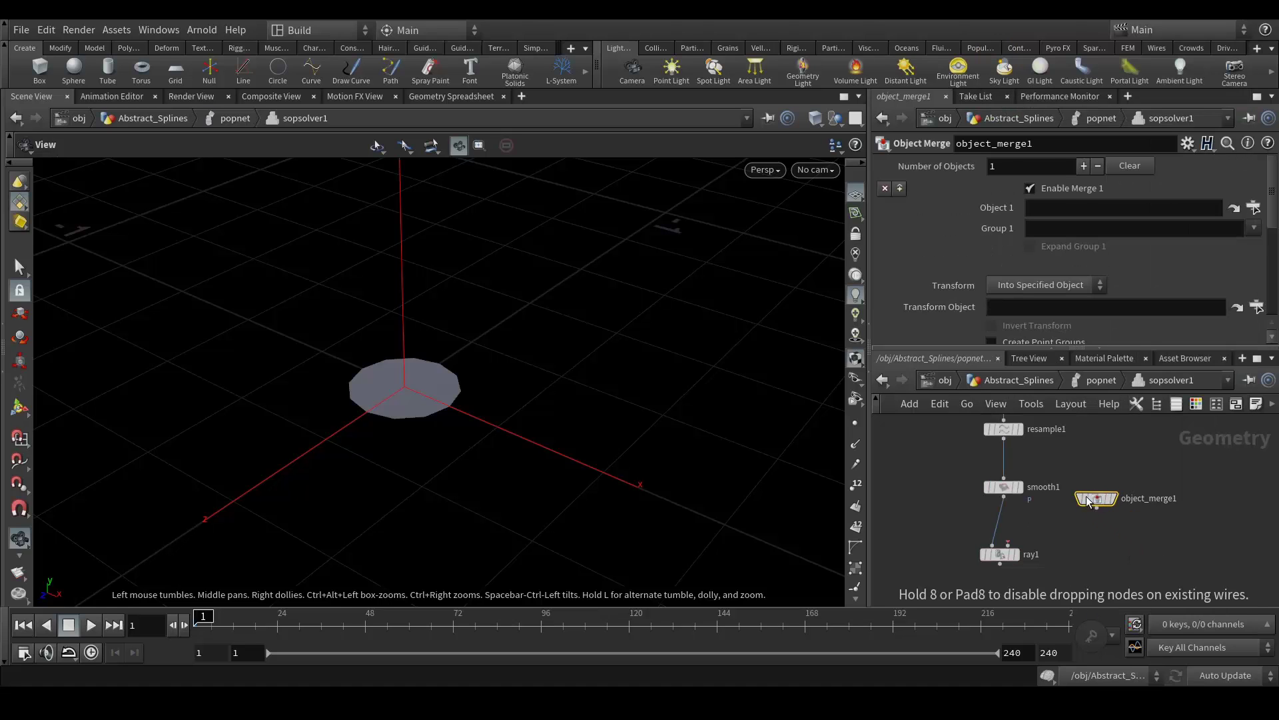
left_click(1087, 499)
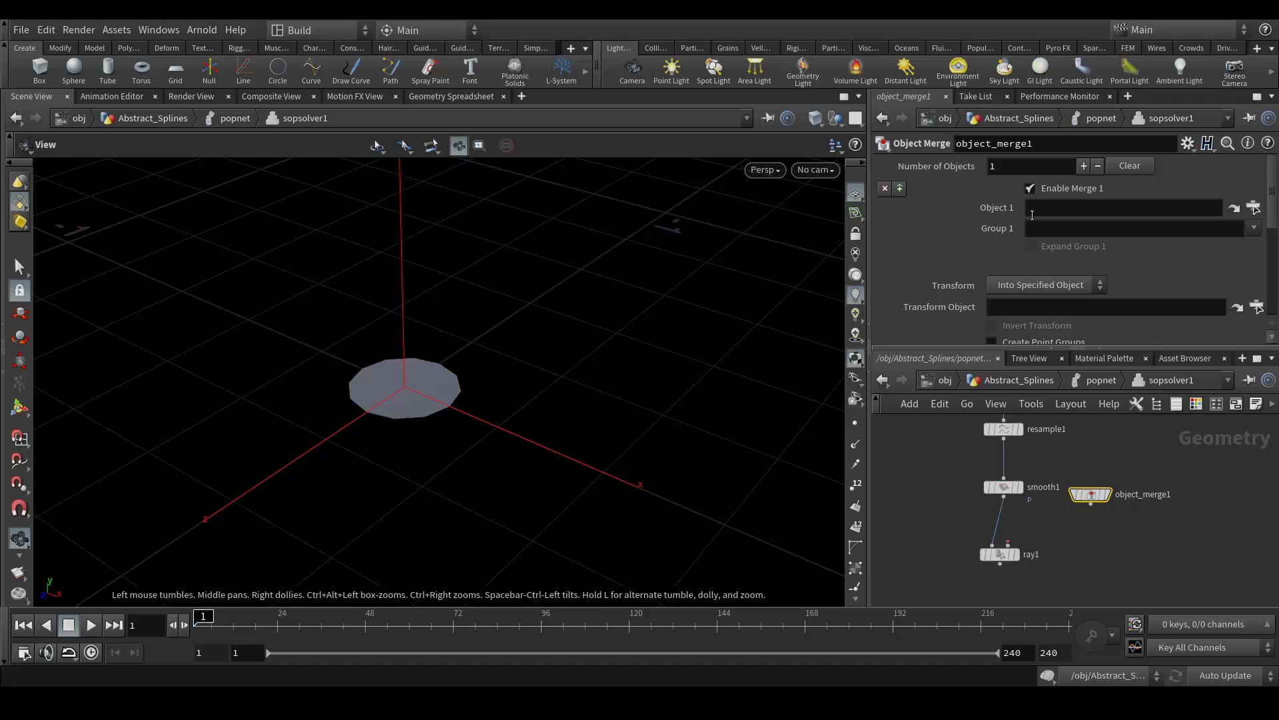
left_click(1254, 207)
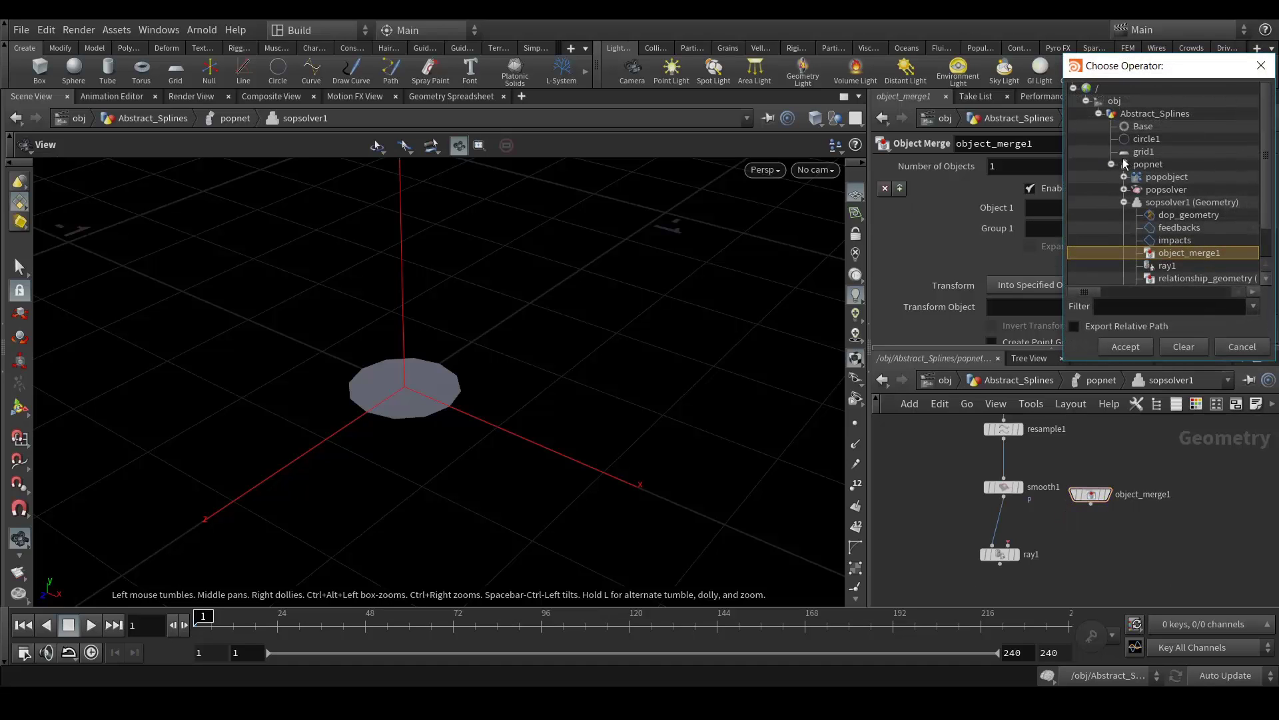
left_click(1144, 126)
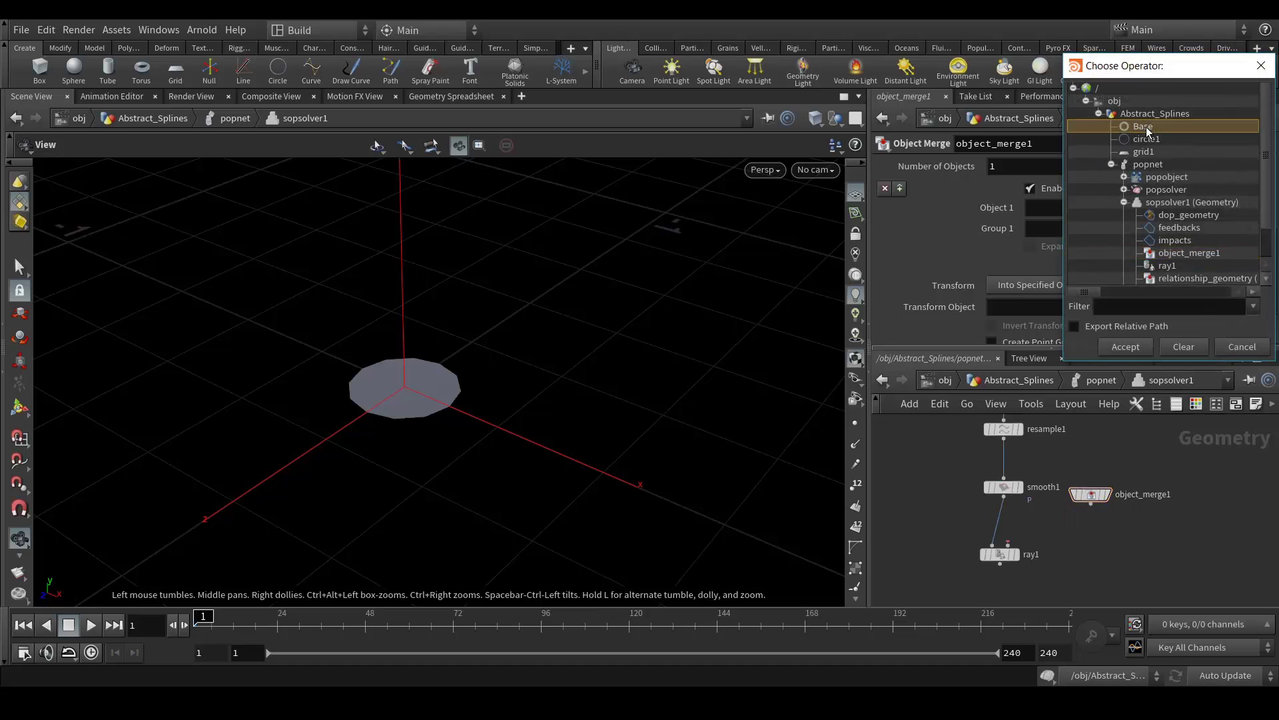
double_click(1144, 126)
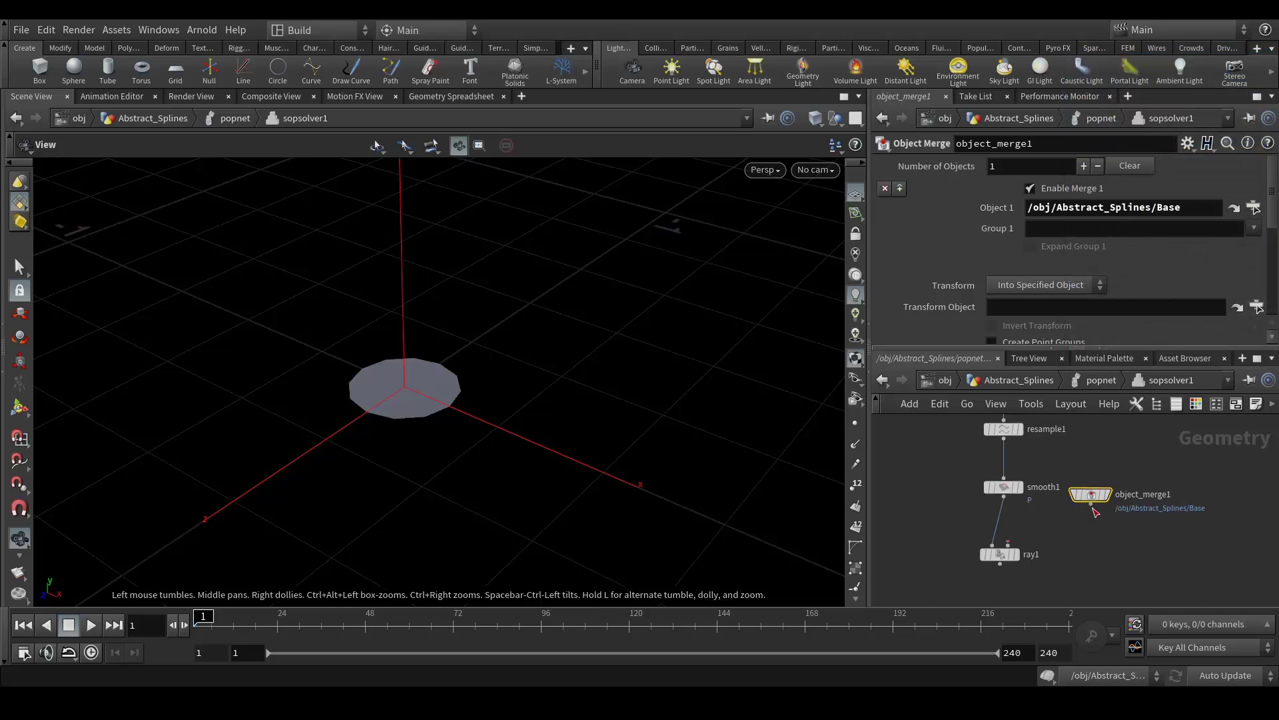
Wire object_merge1 into ray1's second input and set ray1's Method to Minimum Distance.
left_click_drag(1090, 504, 1033, 544)
left_click(1026, 563)
left_click(1002, 555)
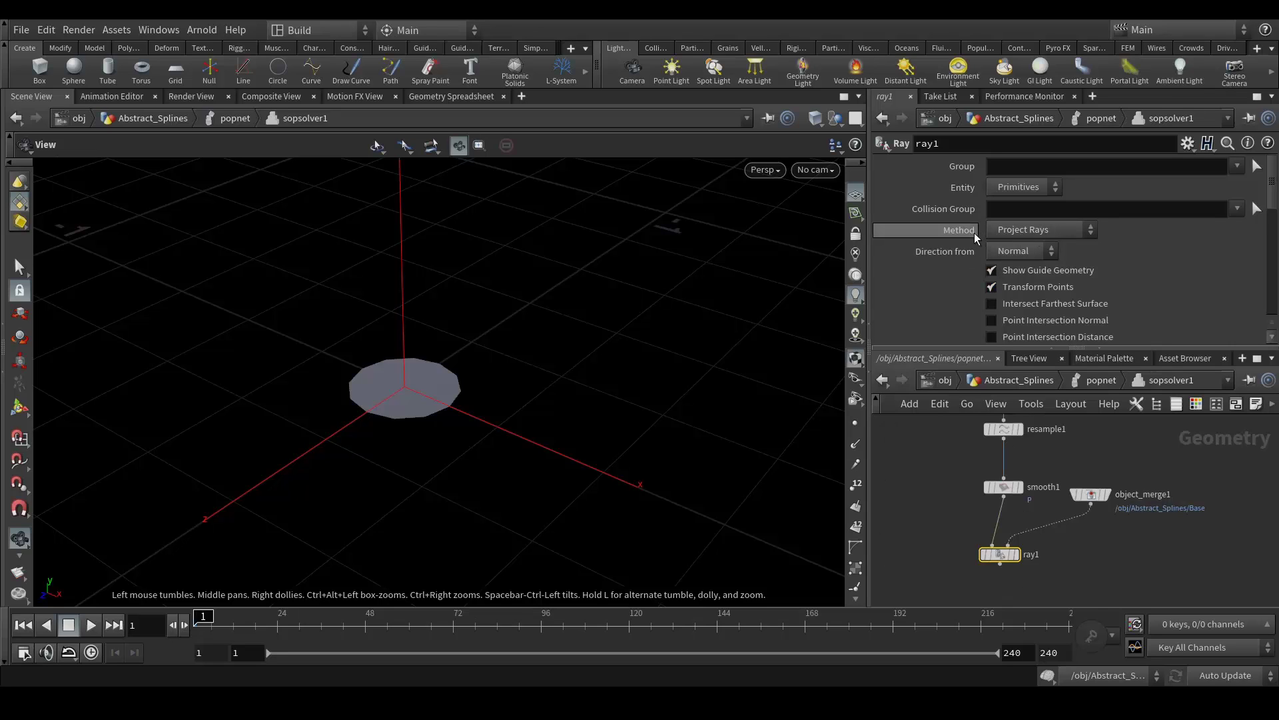
left_click(1019, 230)
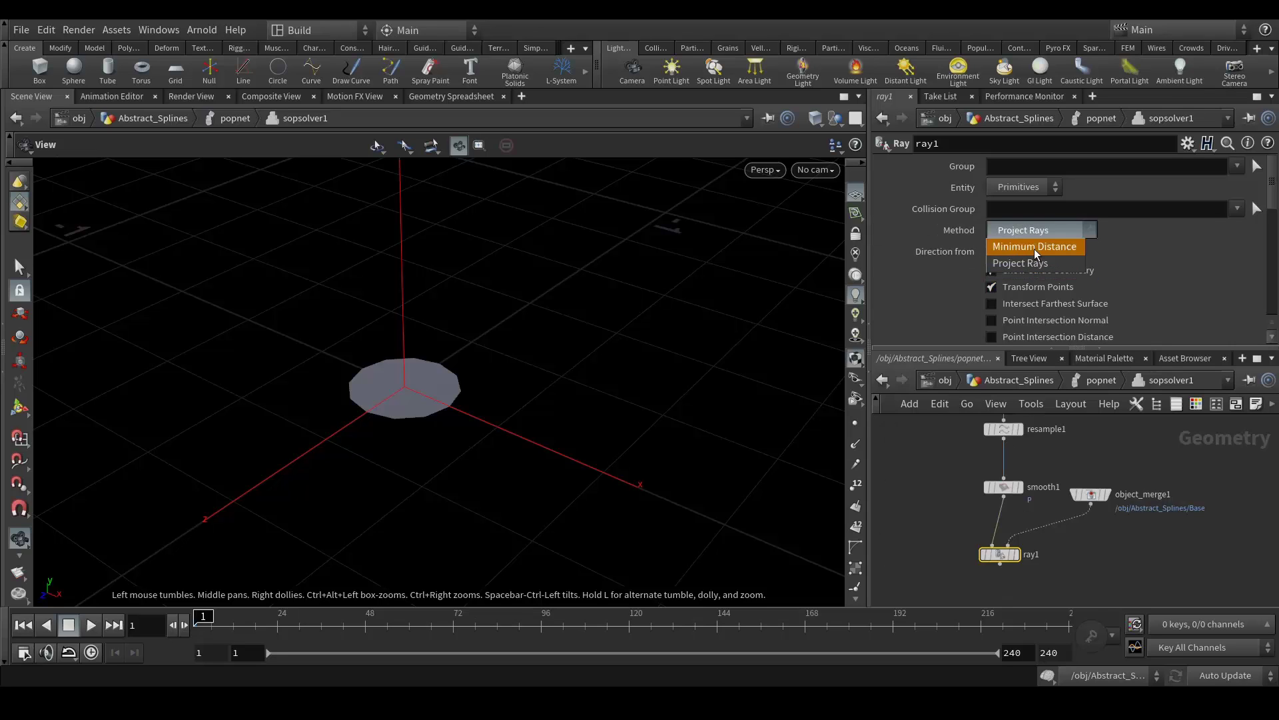
left_click(1034, 247)
scroll(1141, 272, "down", 5)
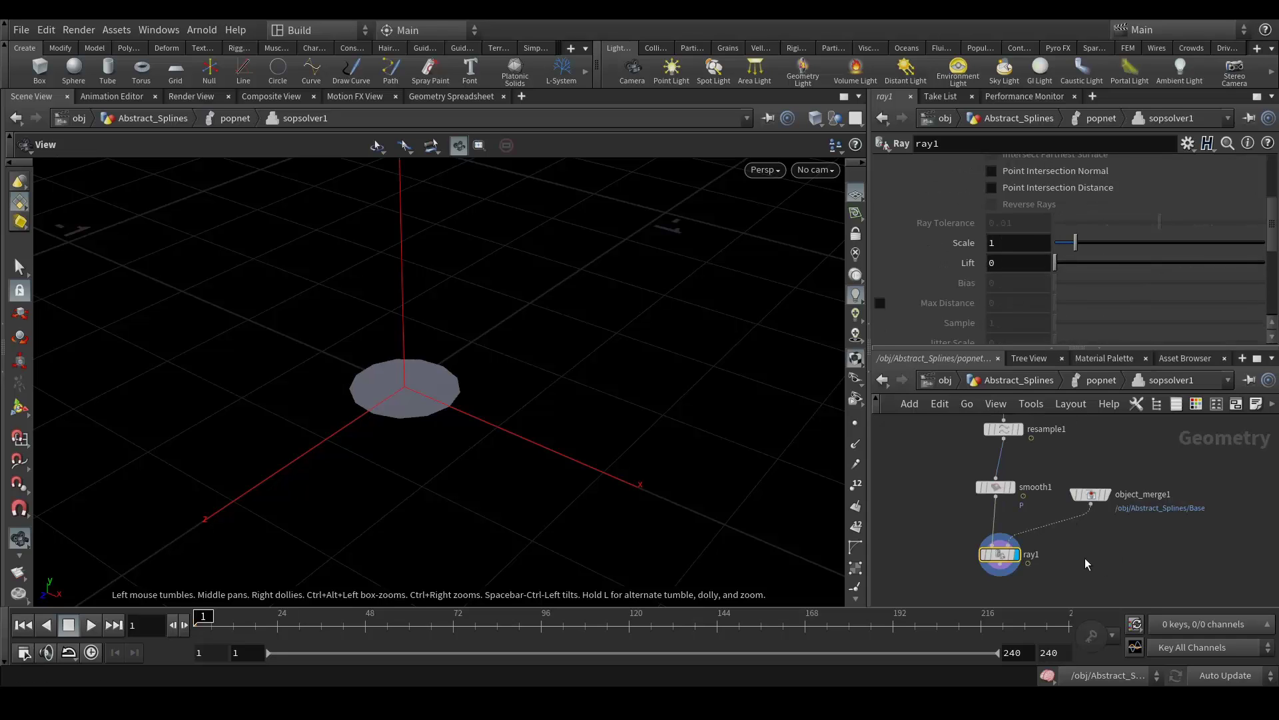
left_click(1101, 381)
Splice a POP Interact node between sopsolver1 and popsolver.
key("l")
key("Tab")
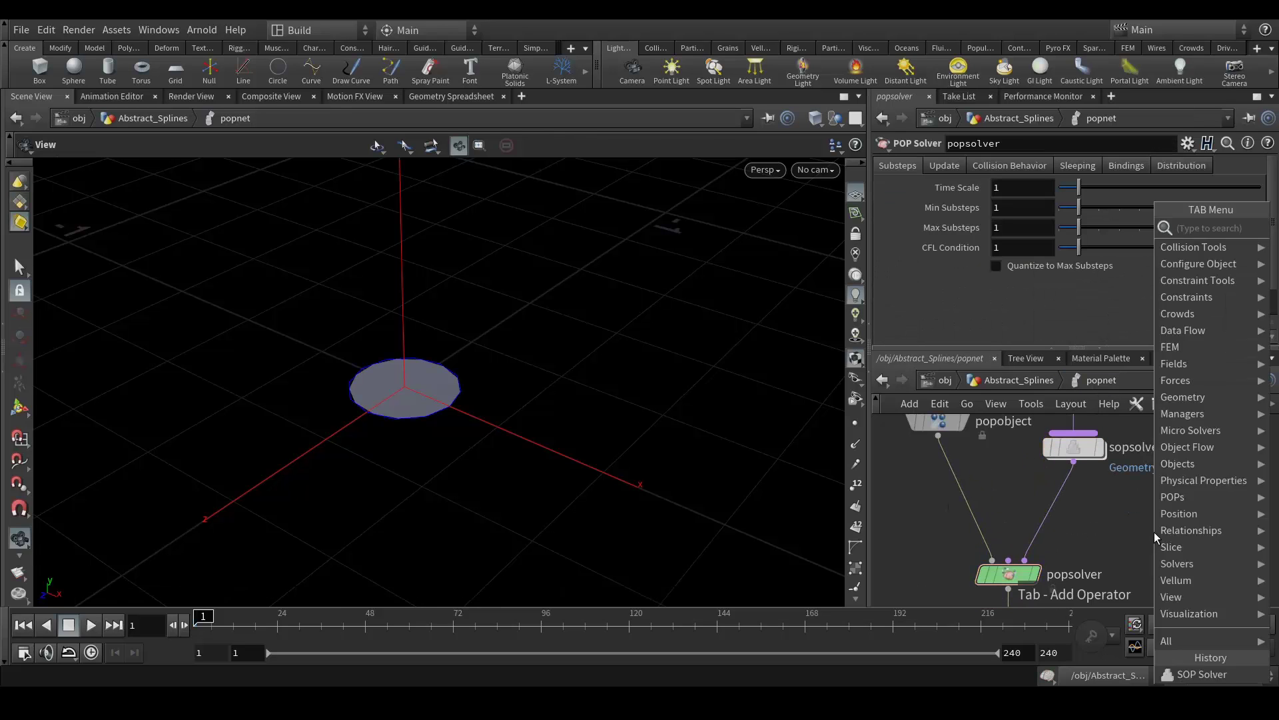
type("popint")
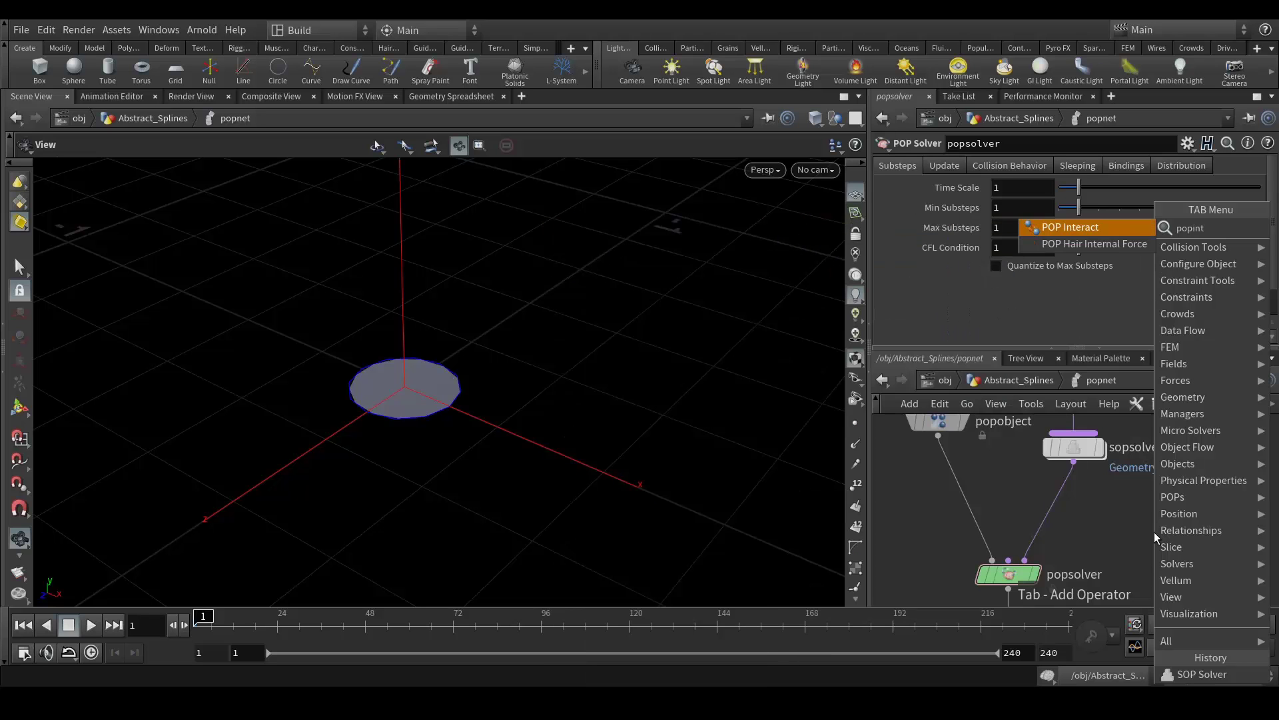
key("Return")
left_click(1154, 532)
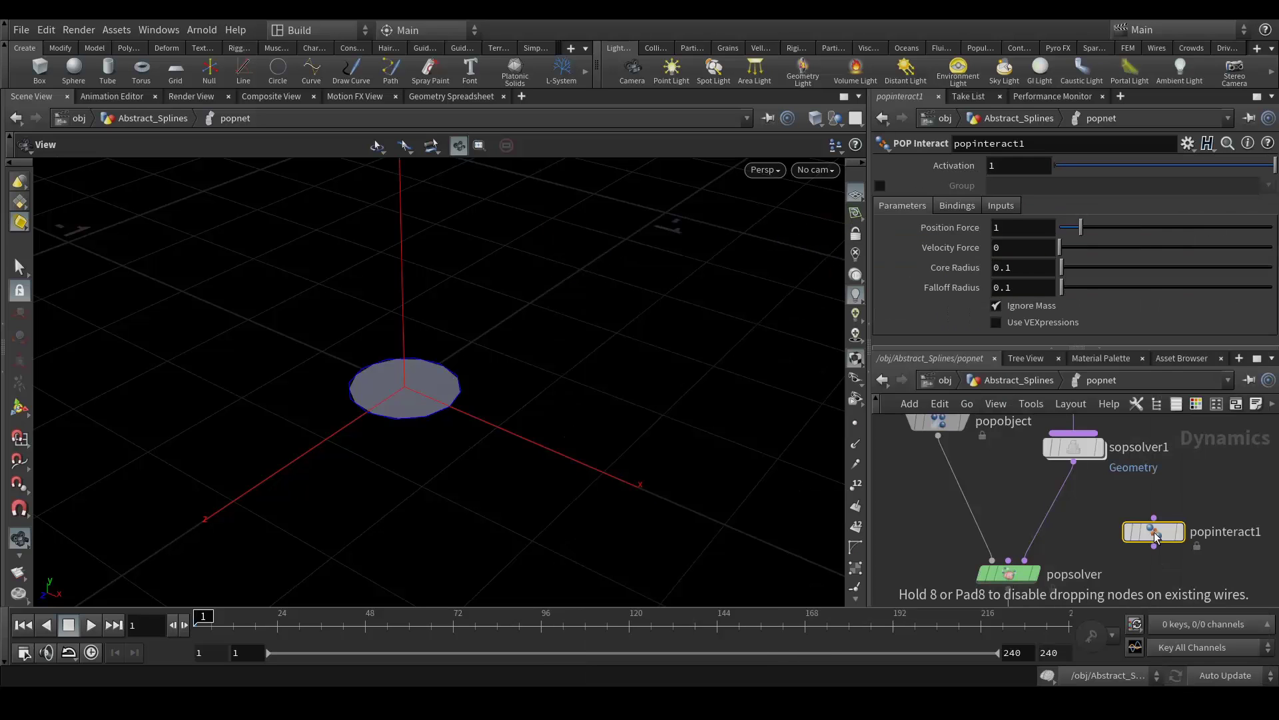
left_click_drag(1156, 536, 1059, 521)
Play the simulation to preview the maze-like growth and tidy the node layout.
middle_click_drag(1195, 486, 1177, 457)
left_click(91, 625)
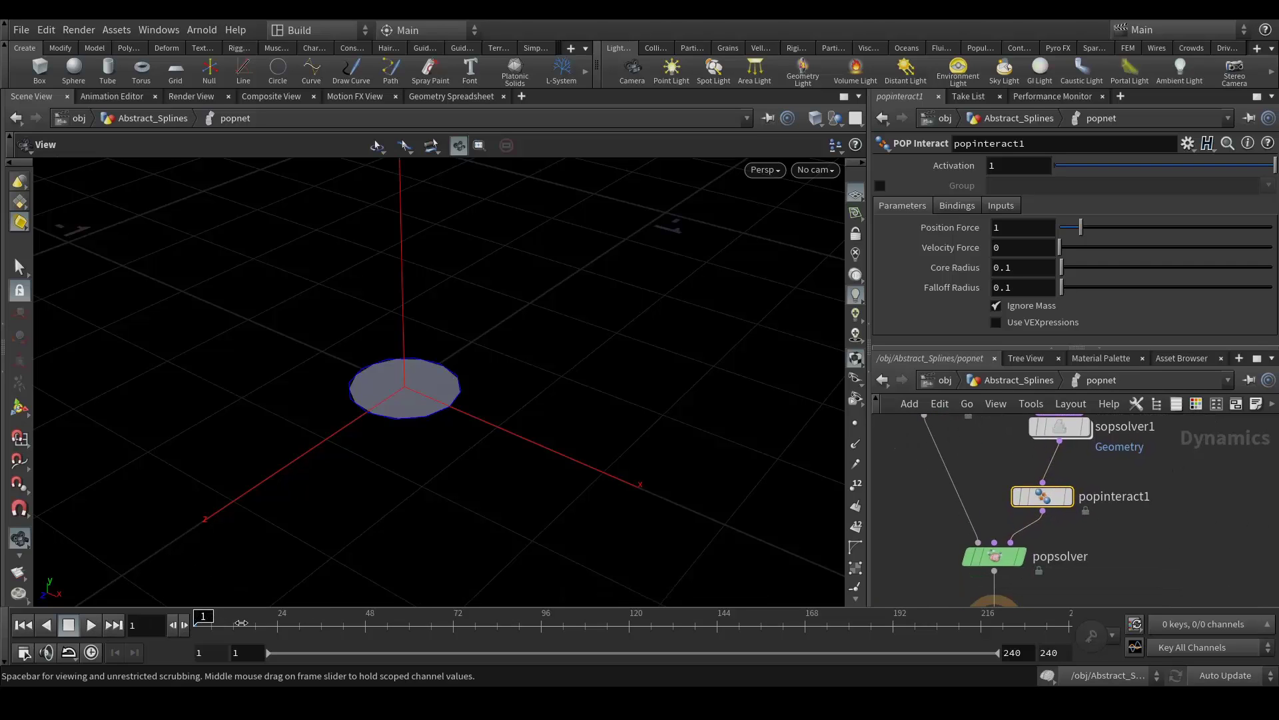
scroll(421, 484, "down", 6)
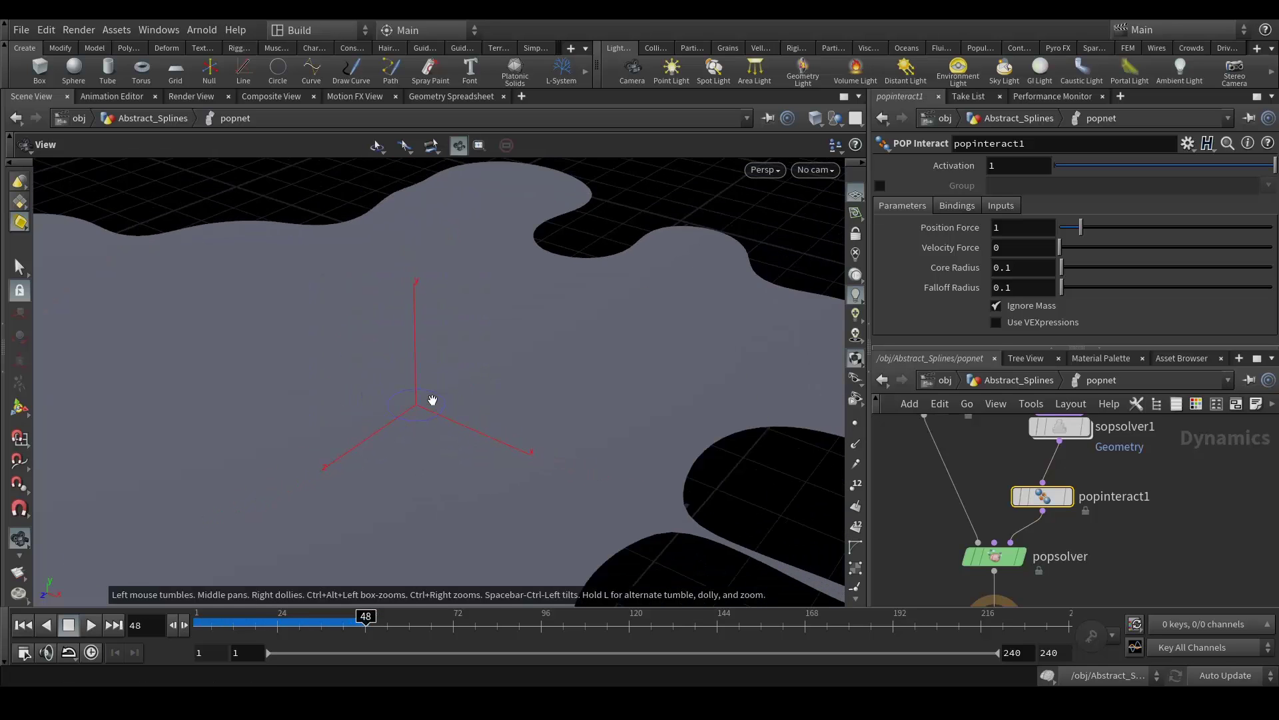
scroll(489, 338, "down", 2)
left_click_drag(366, 622, 539, 619)
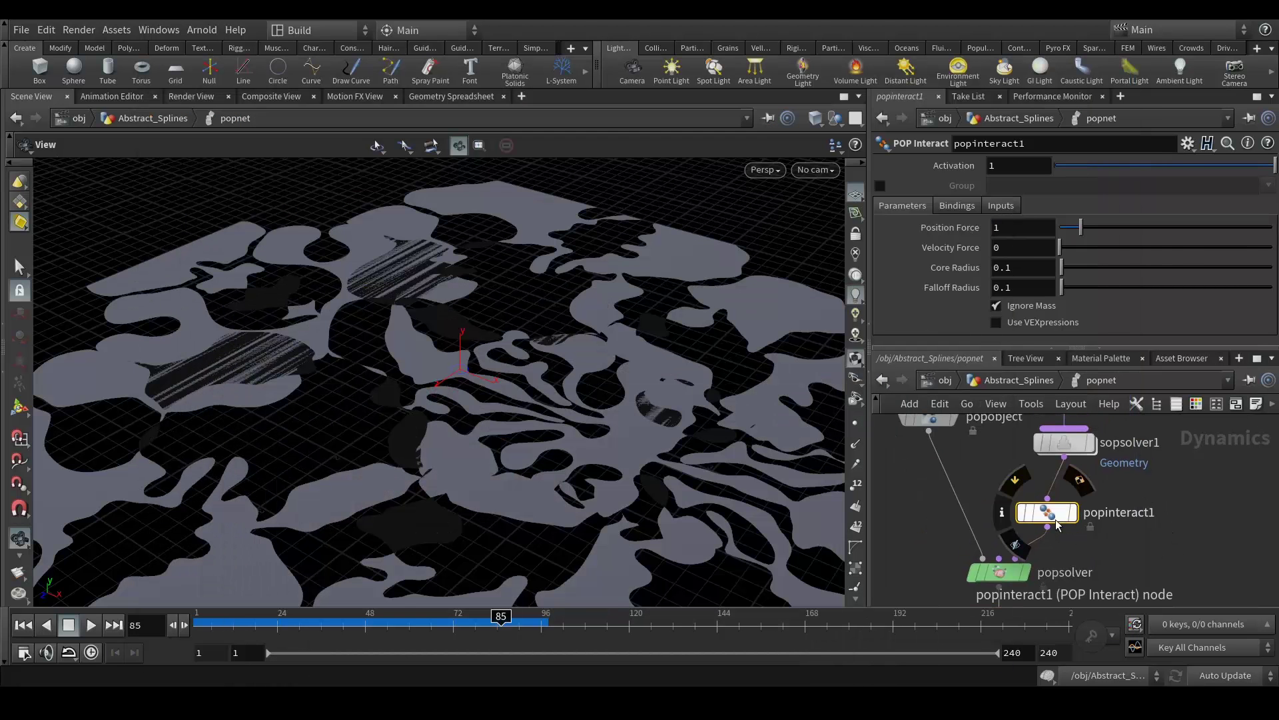
left_click_drag(1066, 504, 1083, 485)
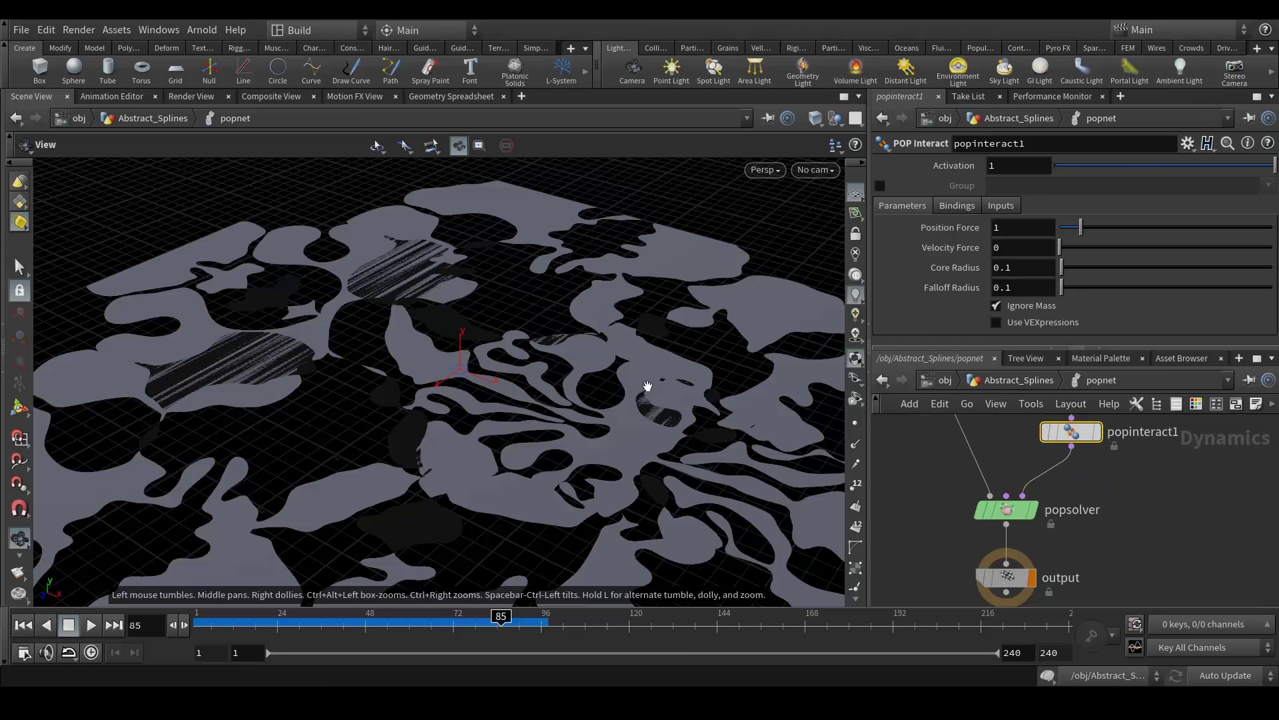
left_click_drag(933, 492, 1037, 589)
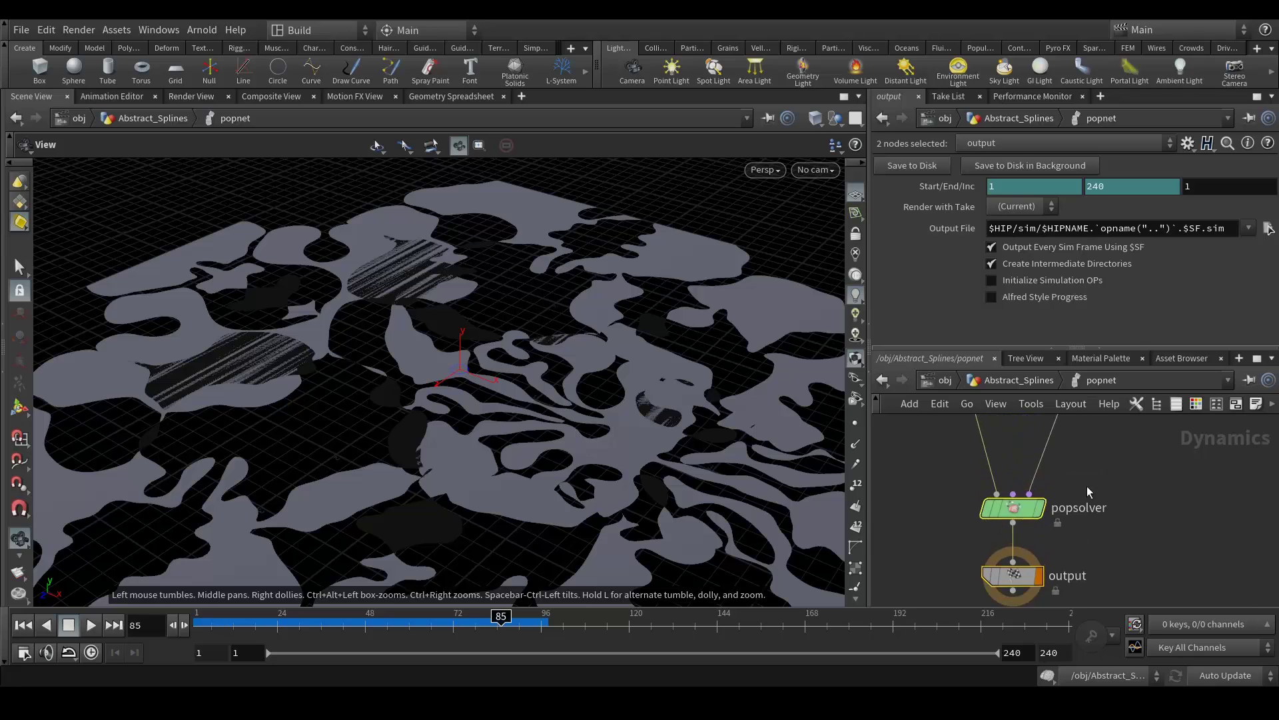
Insert a POP Drag between popinteract1 and popsolver with Air Resistance 10.
left_click(1083, 510)
left_click_drag(1082, 509, 1040, 497)
mouse_move(979, 251)
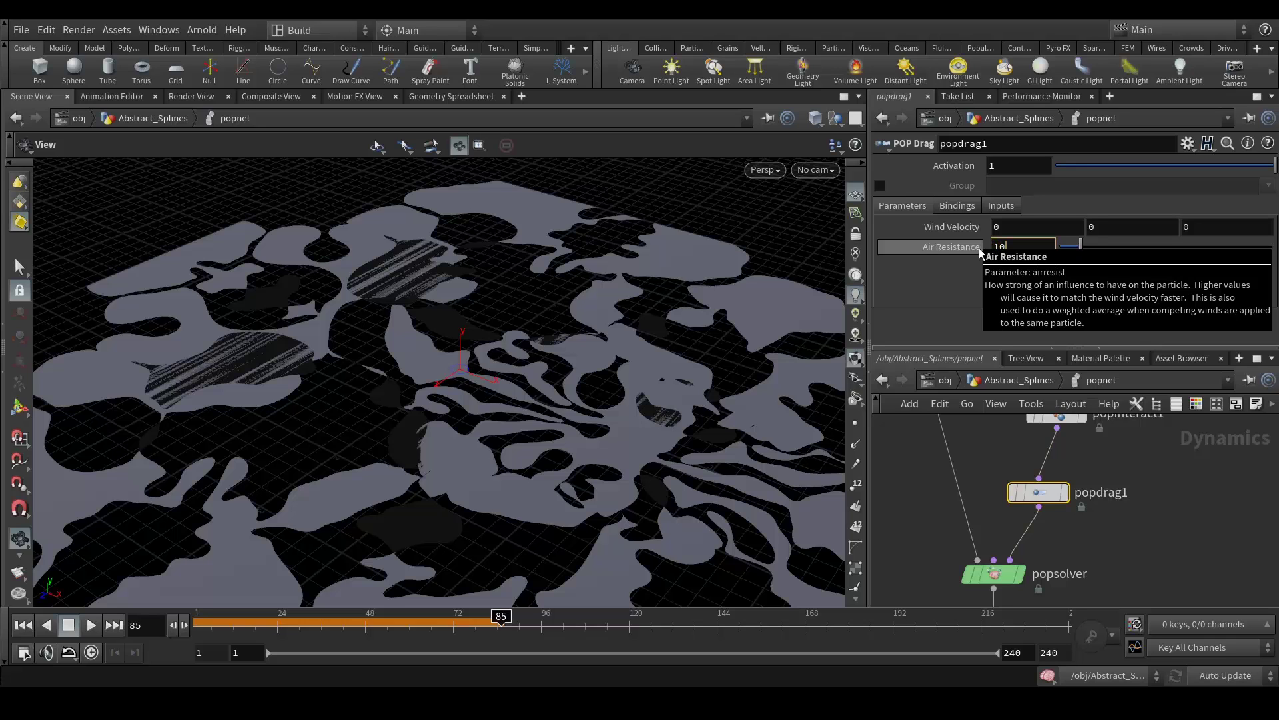
key("Return")
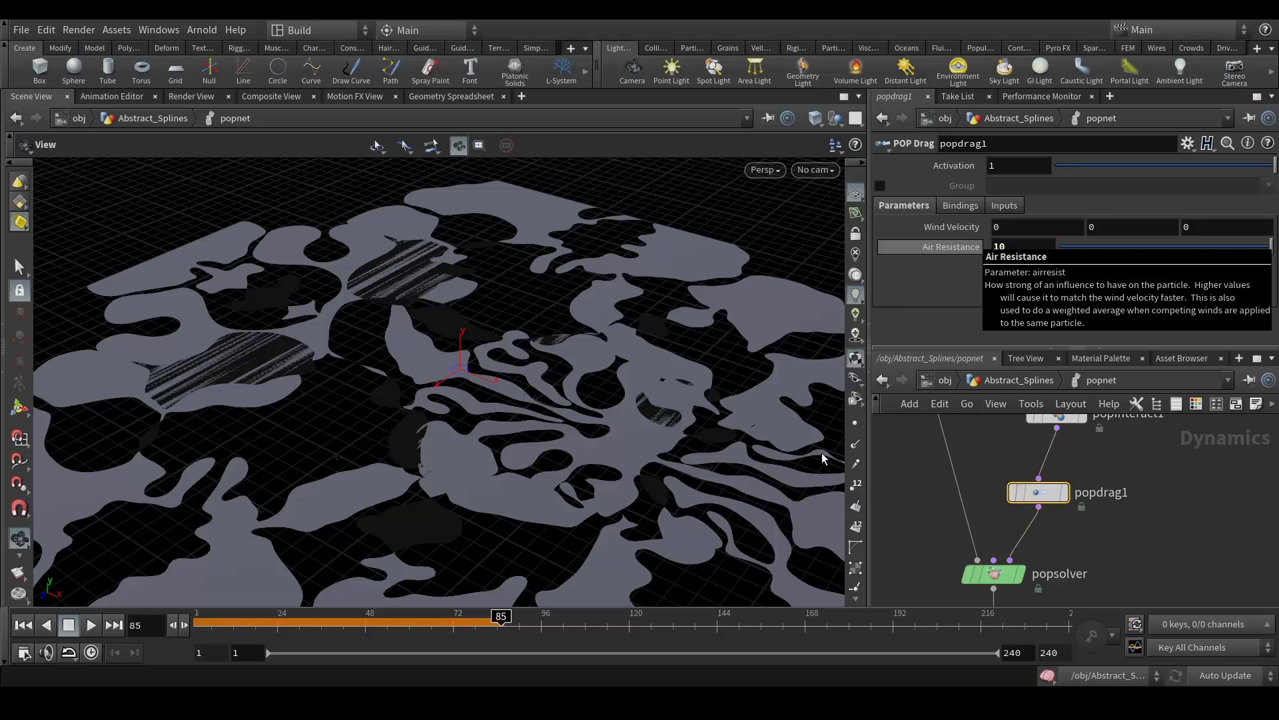
Scrub the simulation from frame 1 forward to about frame 83.
left_click(20, 627)
left_click_drag(199, 627, 494, 619)
middle_click_drag(1133, 493, 1139, 578)
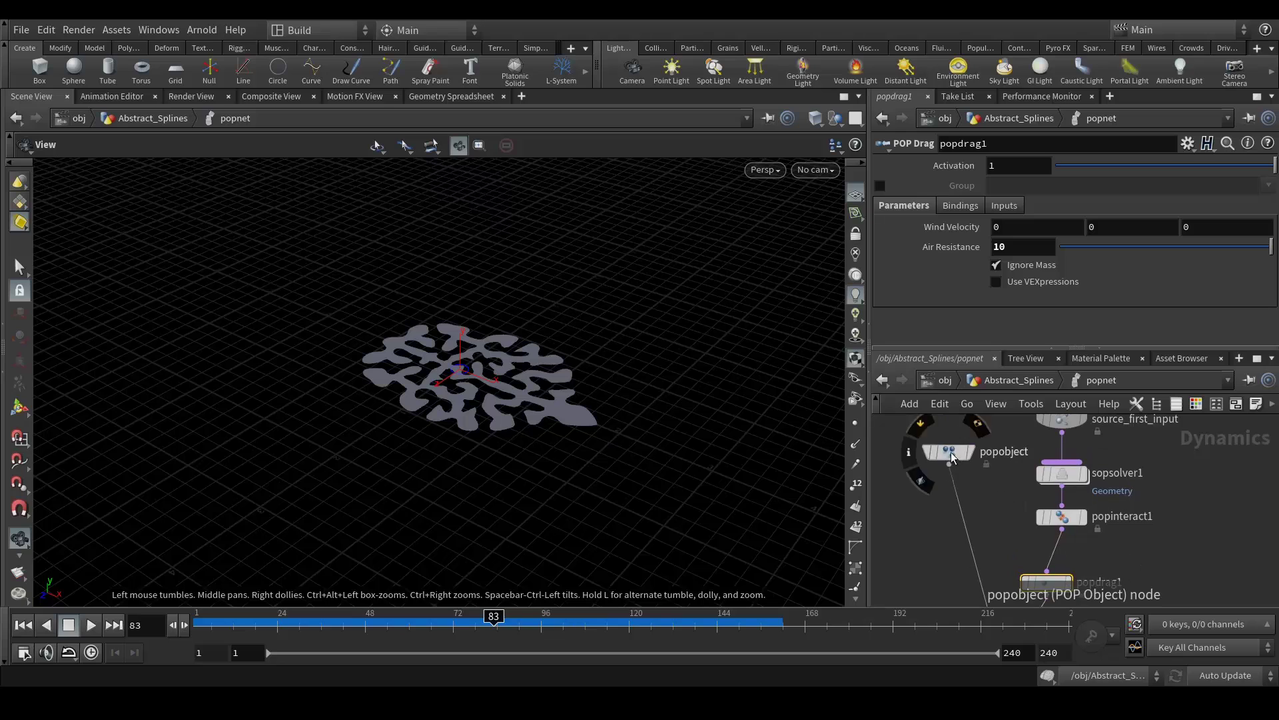
Tidy the popnet node chain into a column and return to the Abstract_Splines network.
left_click_drag(948, 451, 919, 549)
key("l")
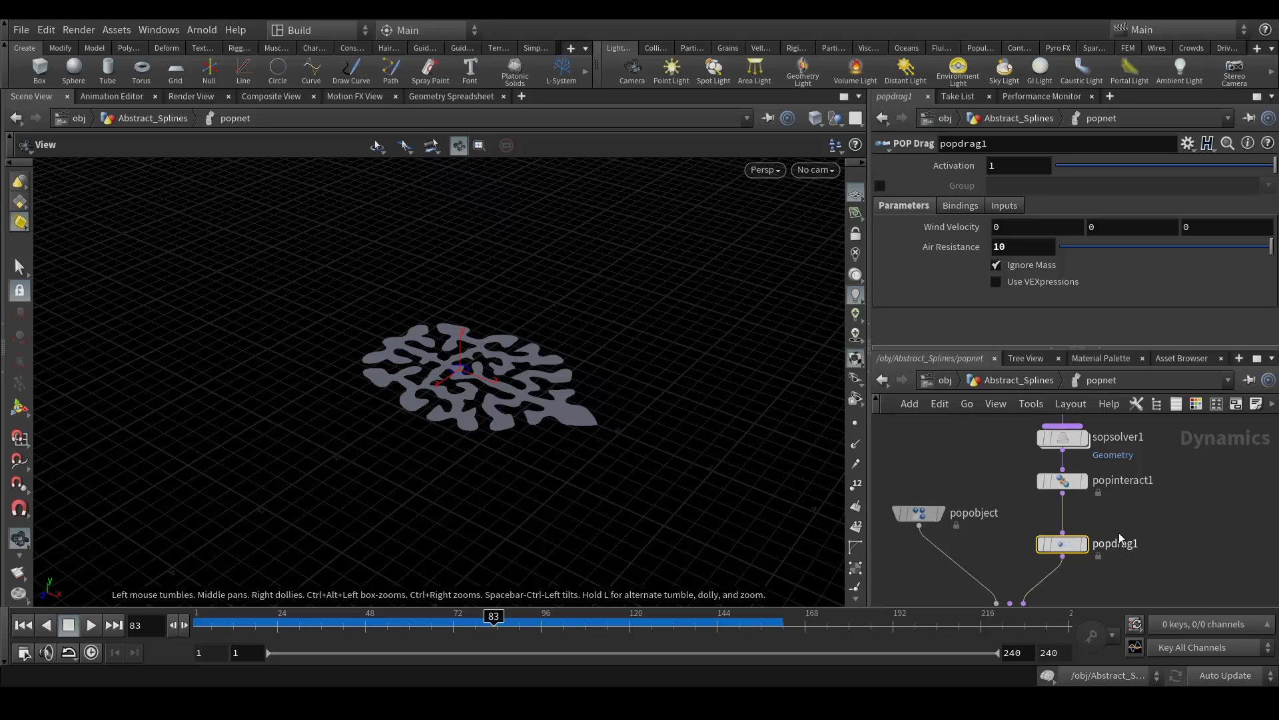
left_click_drag(1063, 480, 1063, 494)
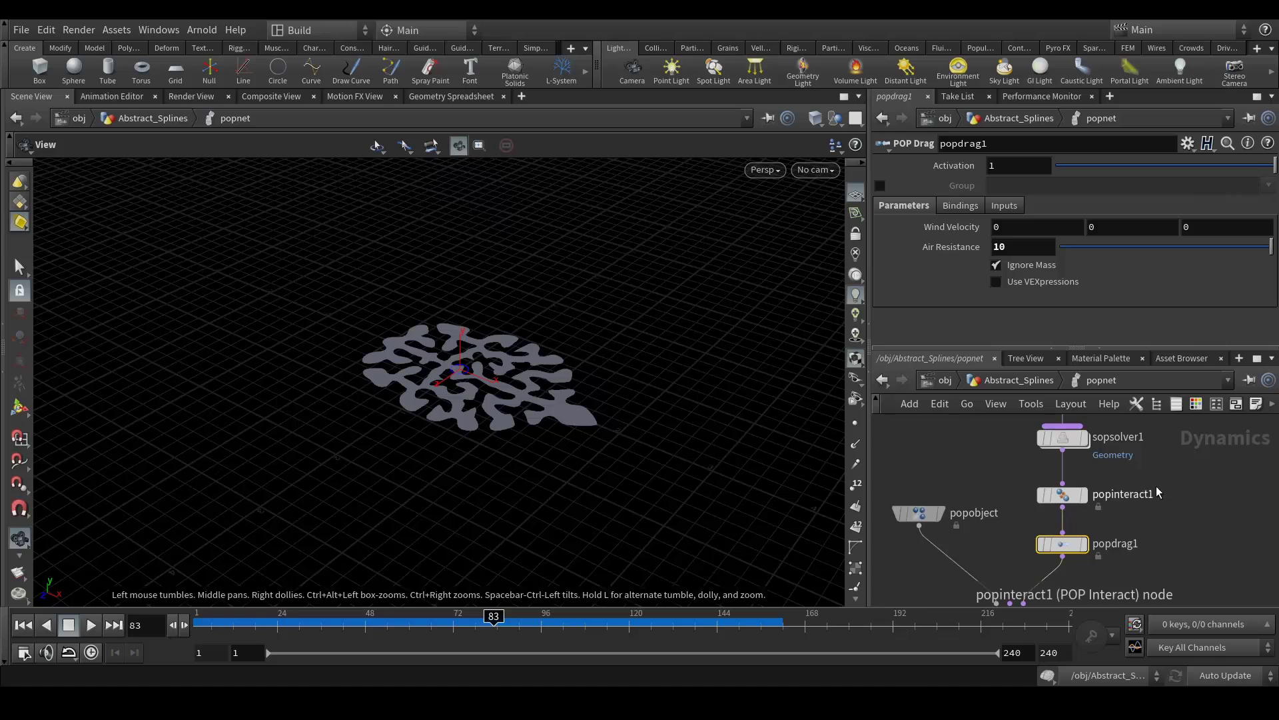
key("u")
left_click(289, 592)
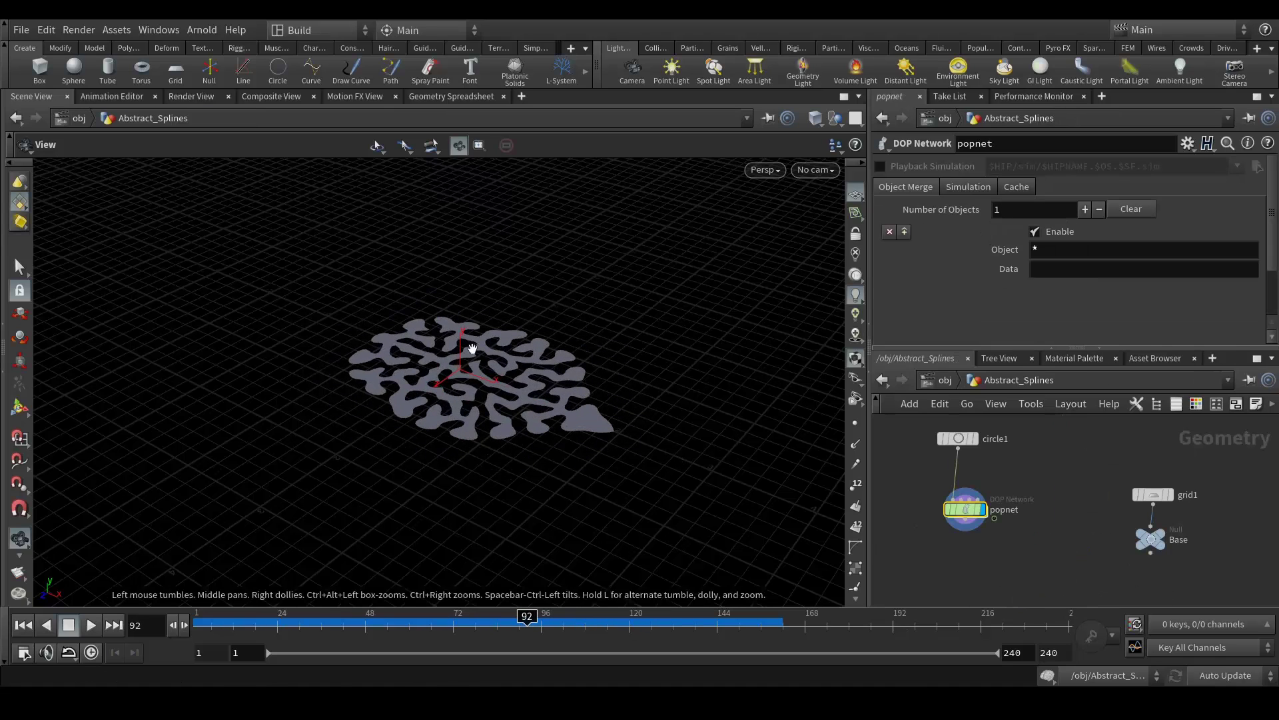
Add a Carve node, carve1, wired below popnet.
scroll(518, 426, "up", 3)
middle_click_drag(969, 523, 995, 474)
left_click_drag(994, 475, 994, 529)
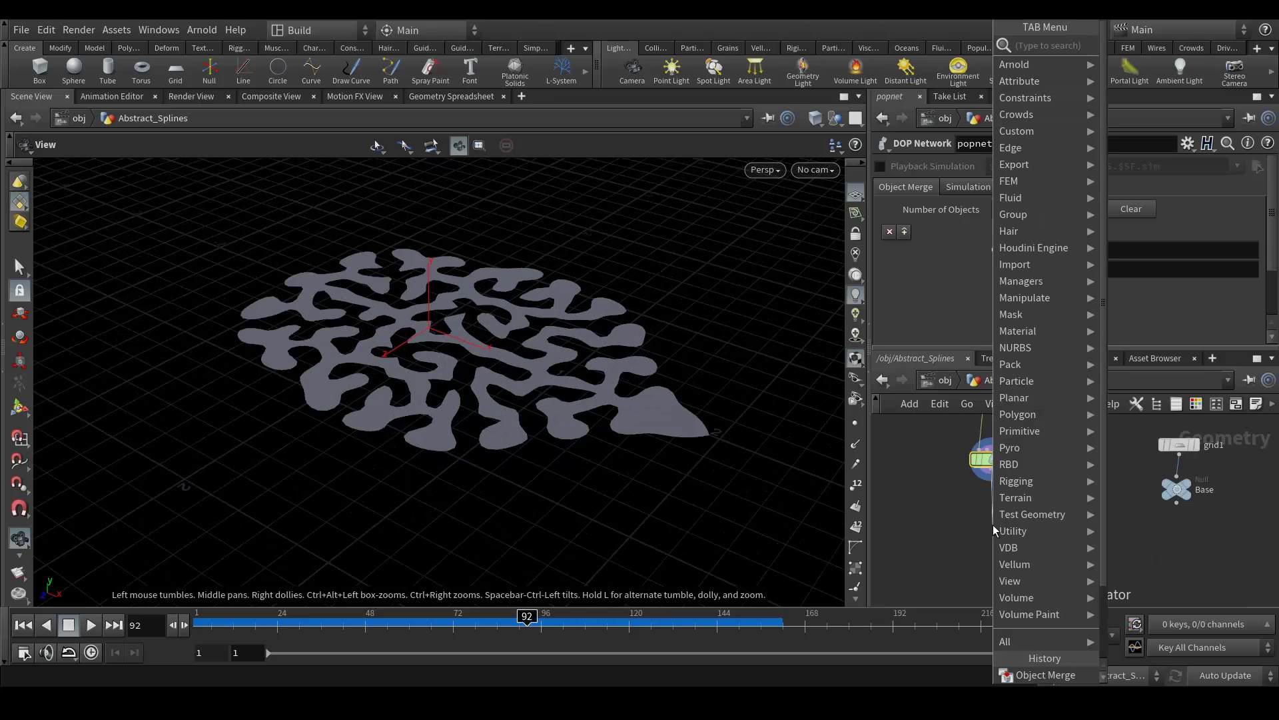
type("carv")
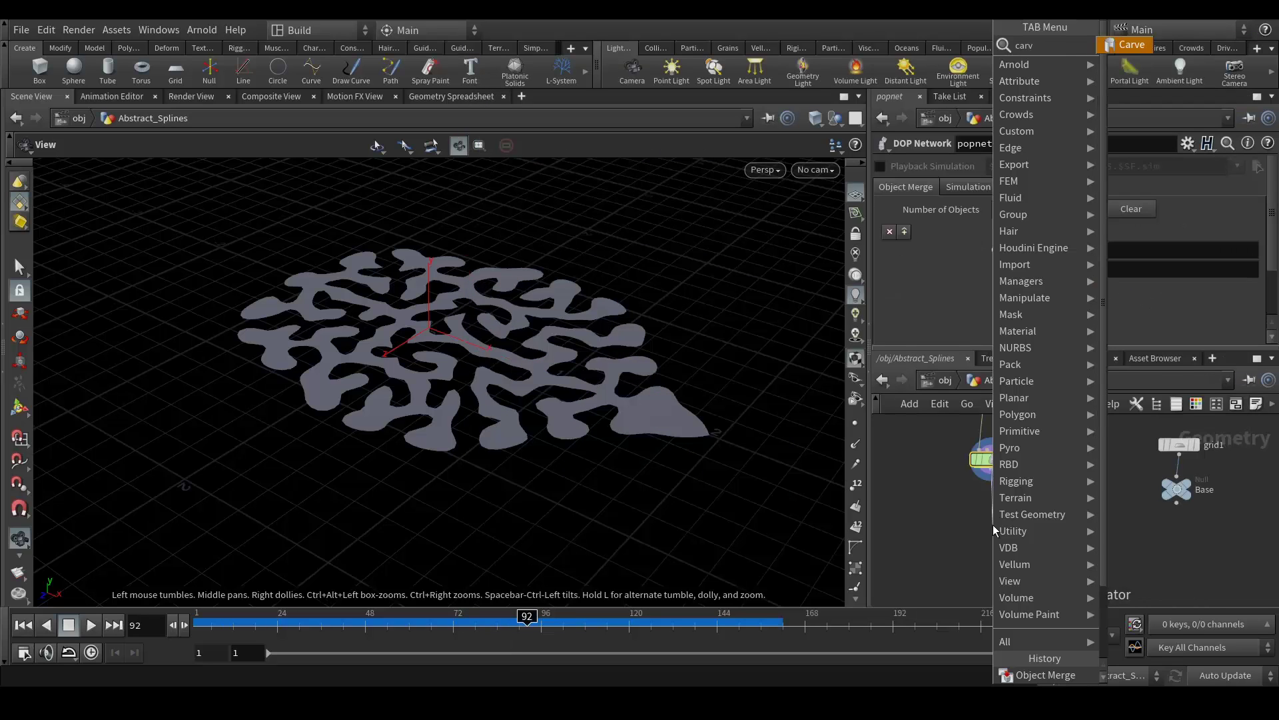
key("Return")
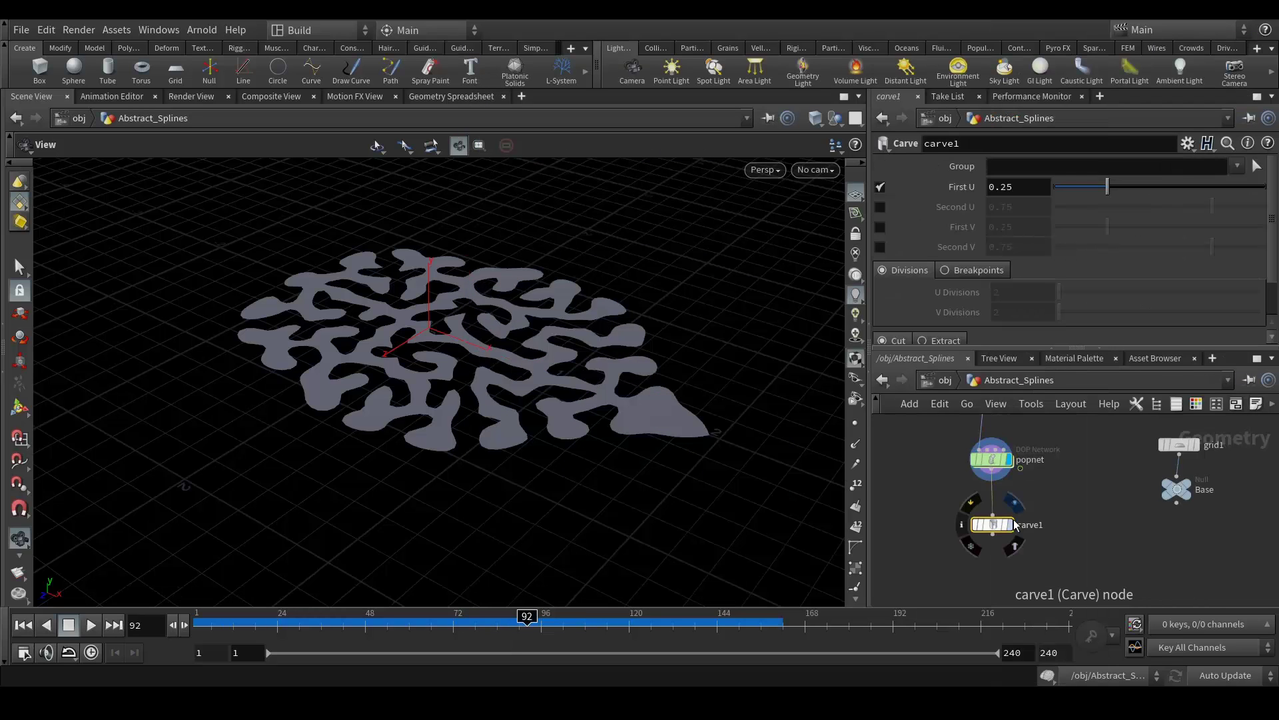
Display carve1's outline curves and inspect the spline pattern from a flatter angle.
left_click(1009, 526)
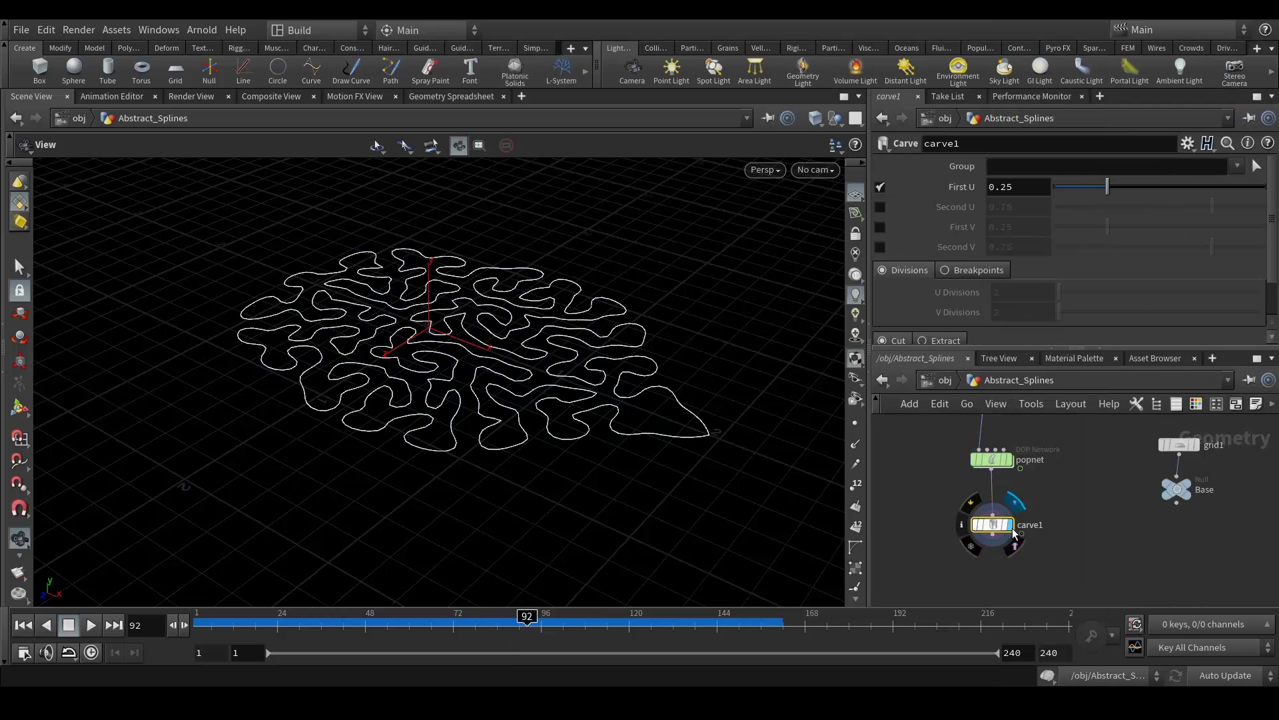
left_click_drag(405, 356, 514, 297)
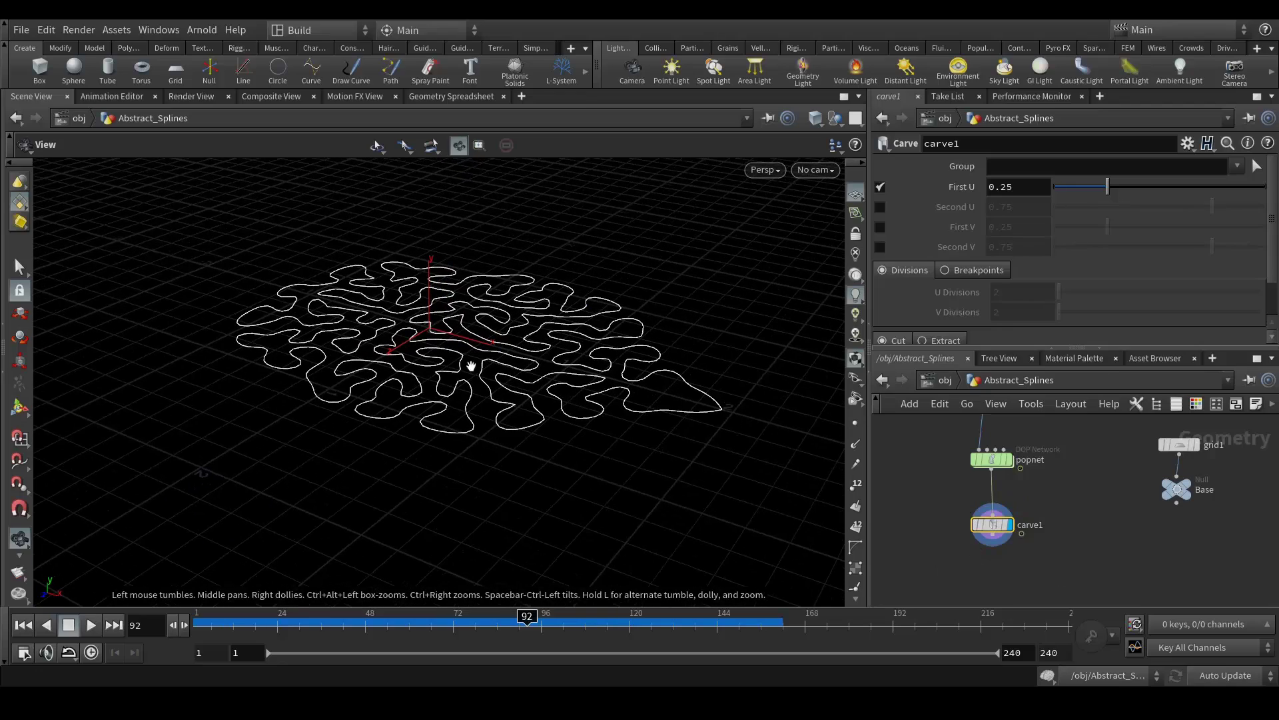
scroll(780, 479, "up", 10)
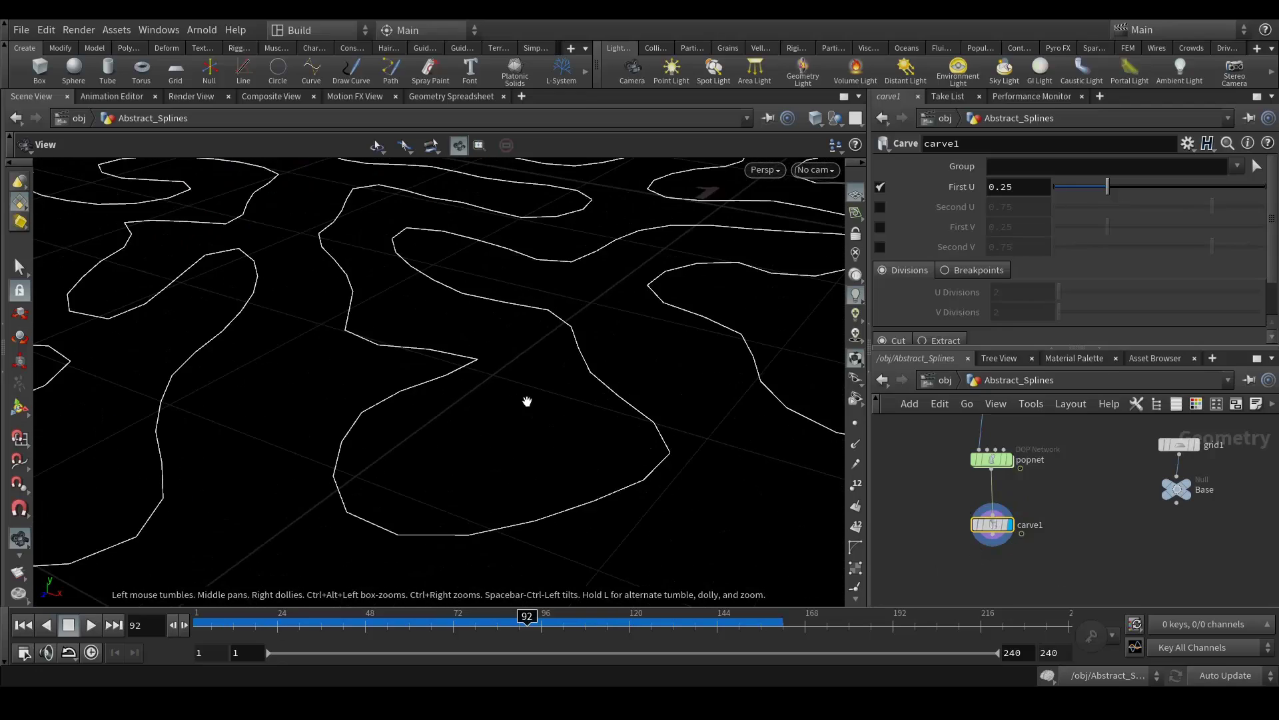
scroll(334, 362, "down", 10)
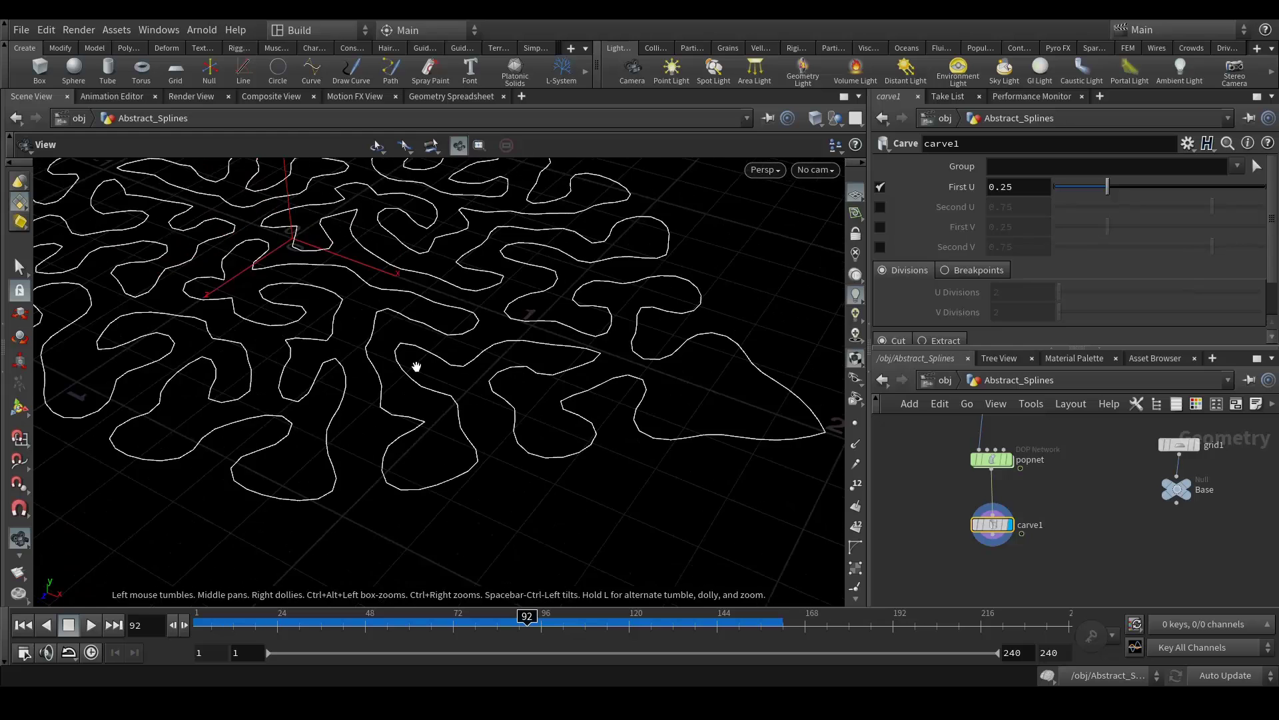
middle_click_drag(1030, 574, 1037, 547)
left_click(1001, 517)
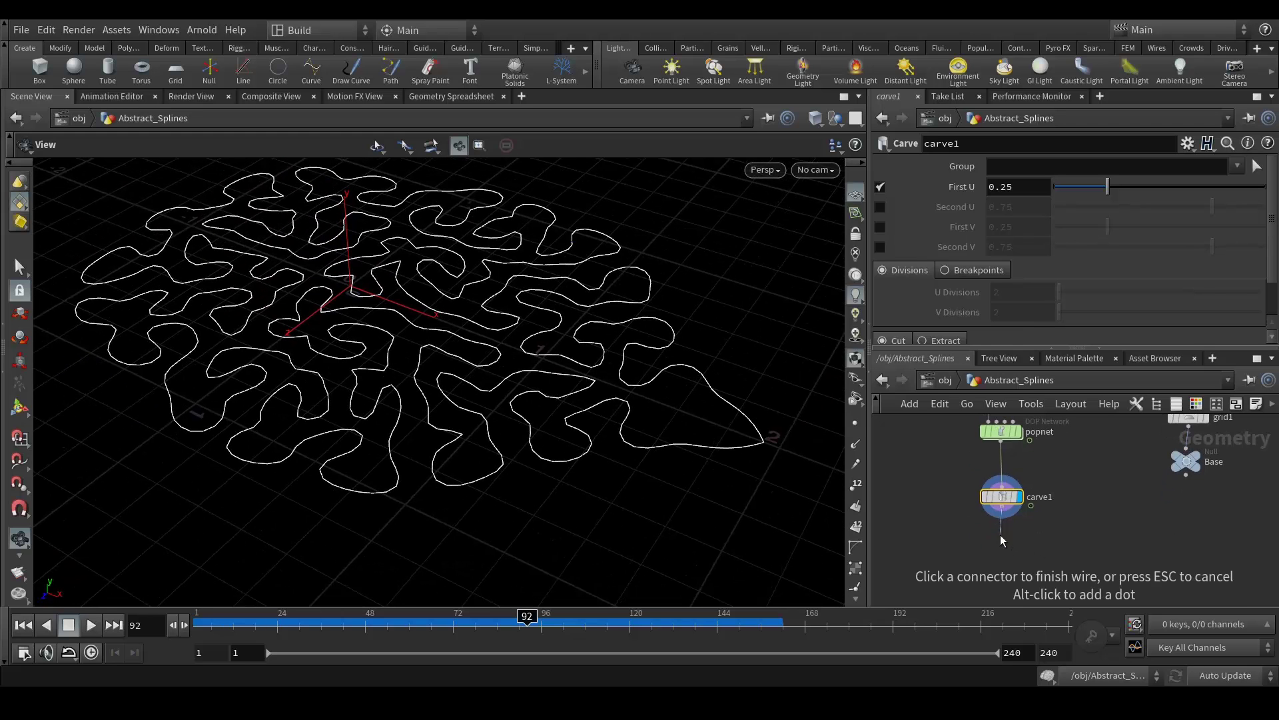
Add a Smooth node below carve1 with Strength 24.
key("Tab")
type("smoo")
key("Return")
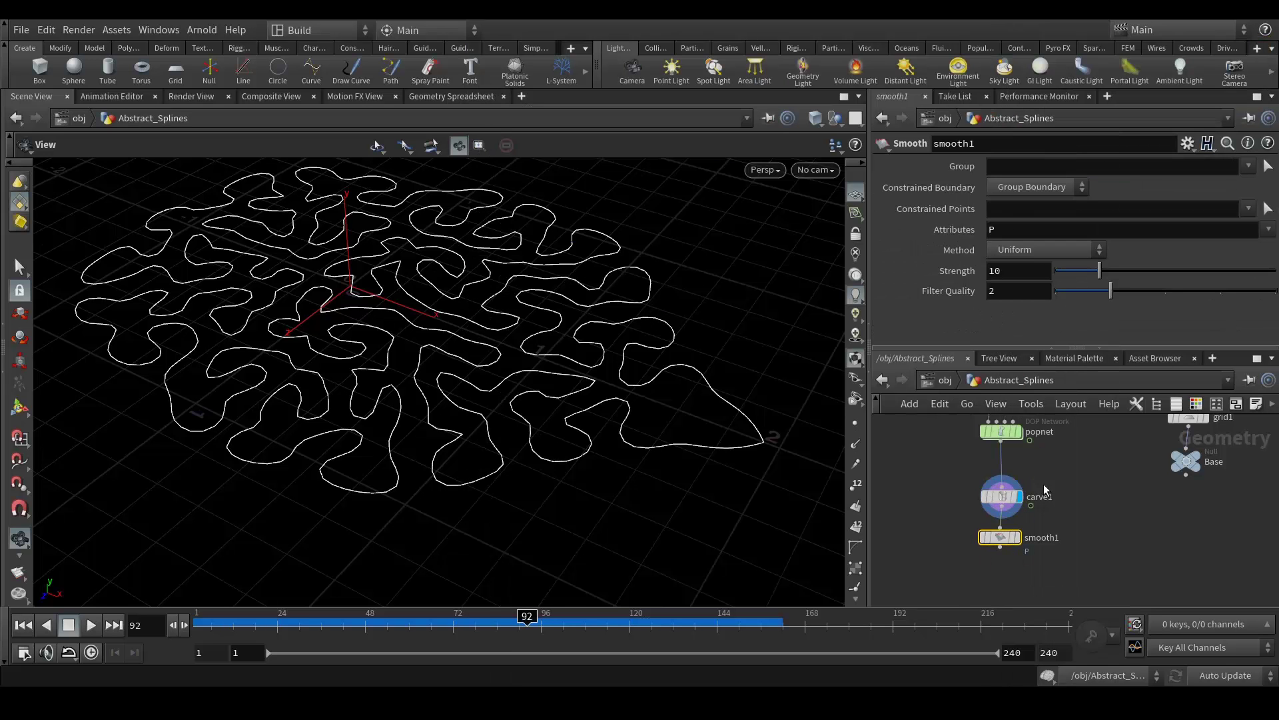
double_click(993, 272)
type("24")
key("Return")
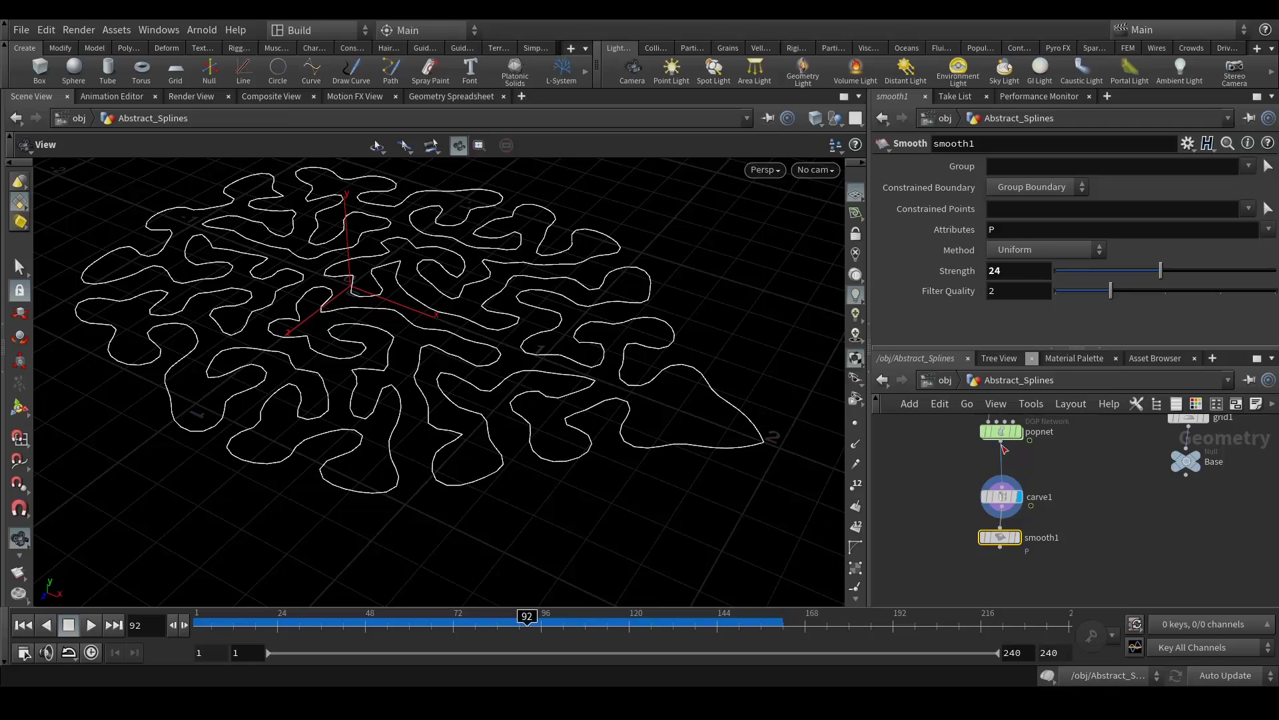
Display smooth1 and inspect the rounded maze outlines from a flatter angle.
left_click(1018, 537)
left_click_drag(1000, 543, 1001, 564)
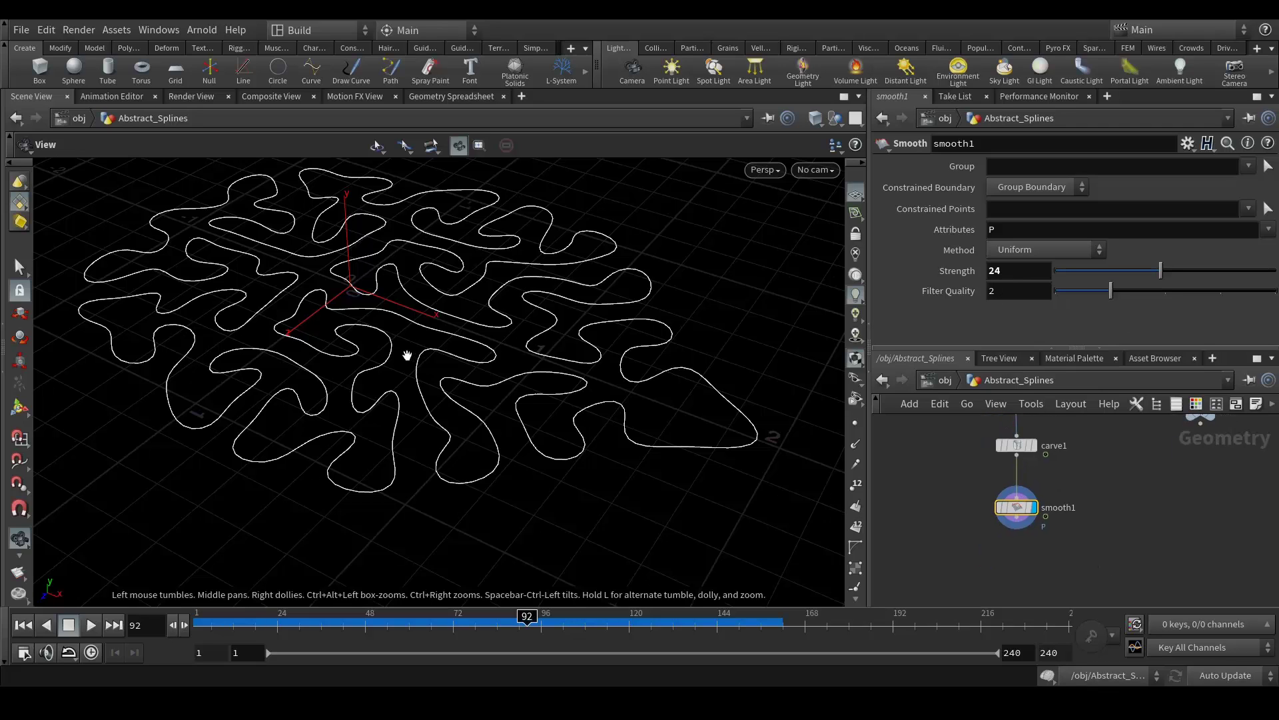
left_click_drag(402, 355, 431, 339)
mouse_move(500, 390)
left_mouse_down()
mouse_move(465, 382)
mouse_move(486, 376)
mouse_move(506, 397)
left_mouse_up()
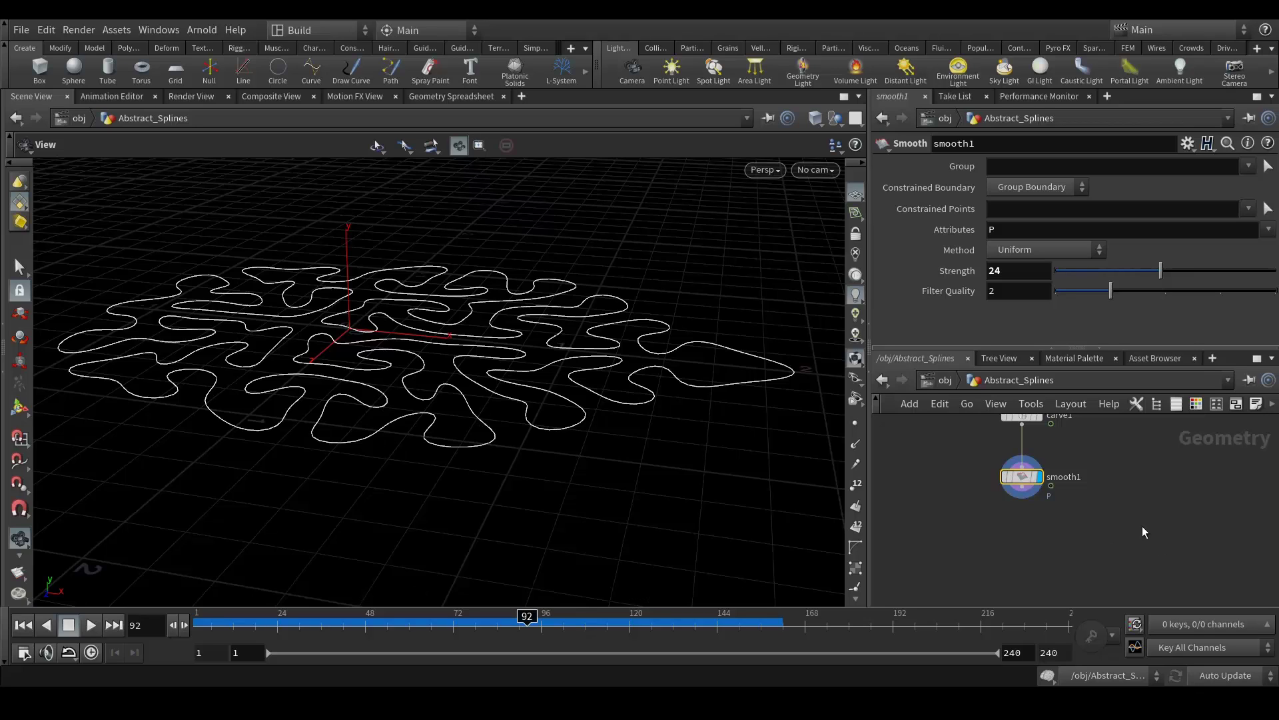
Add a displayed PolyExtrude below smooth1, test-dragging Distance before setting it to 0.
left_click(1035, 482)
key("Tab")
type("po")
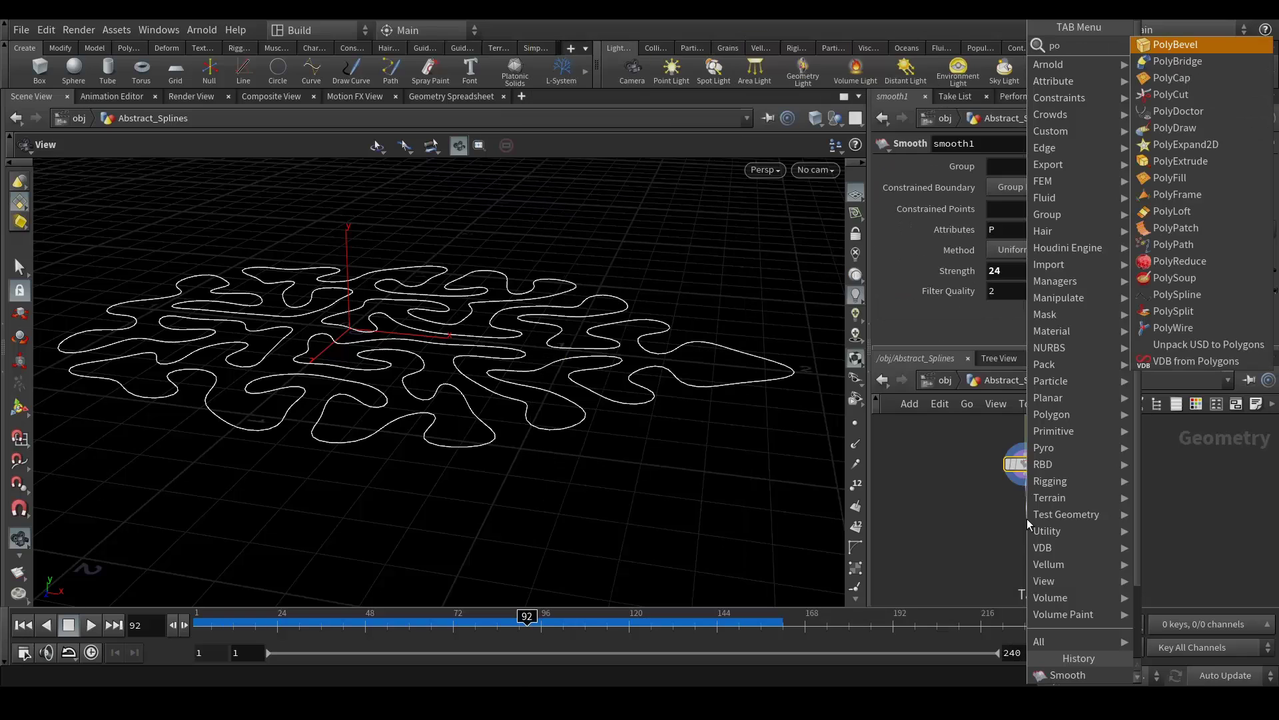
type("lyext")
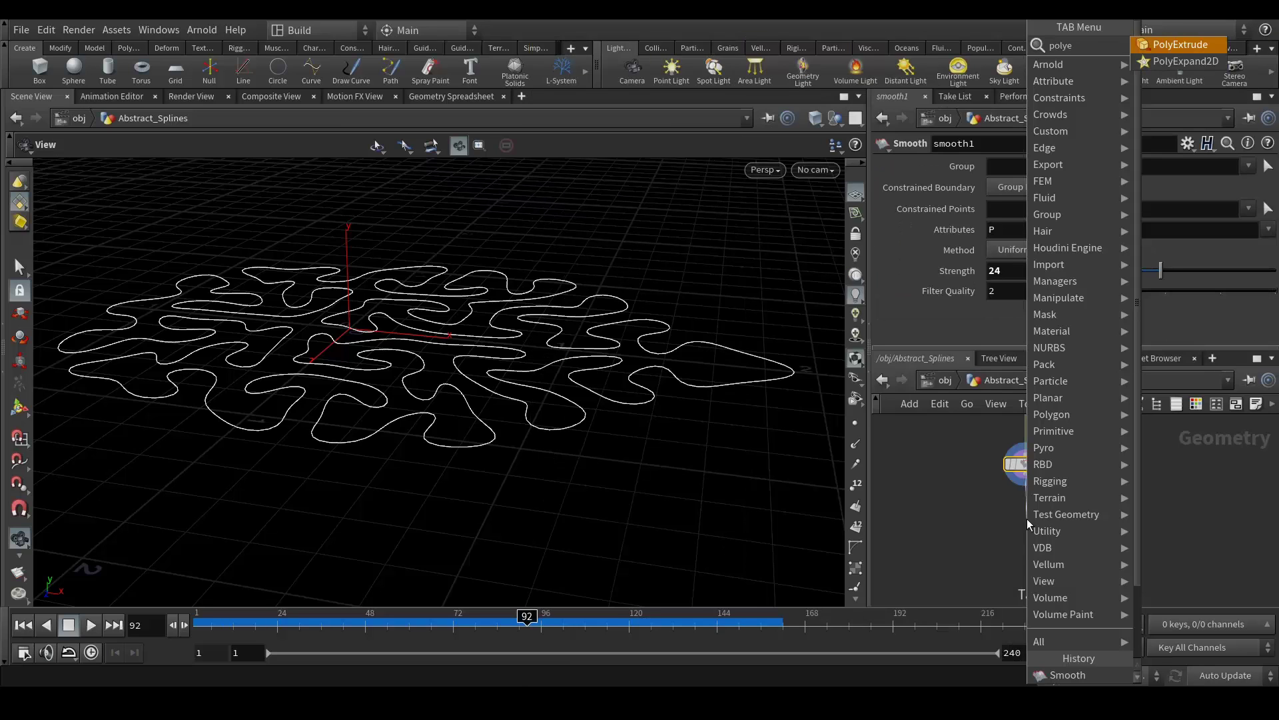
key("Return")
left_click(1026, 519)
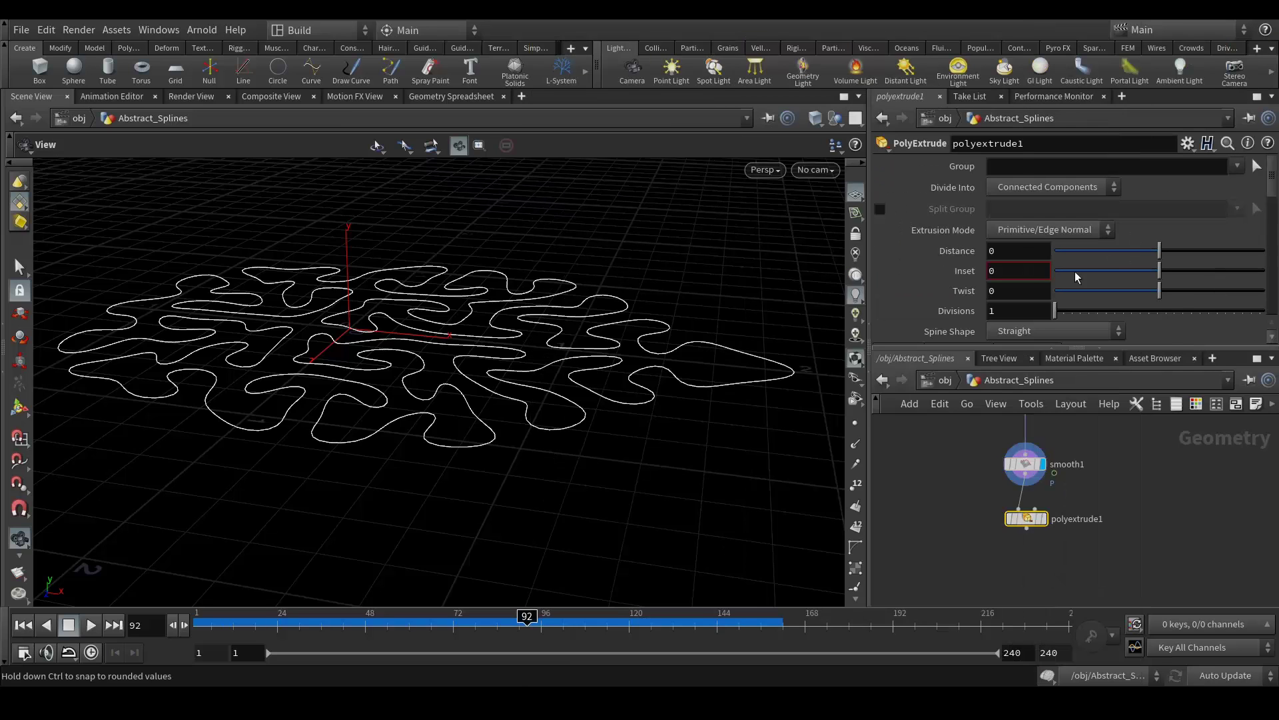
left_click(1043, 518)
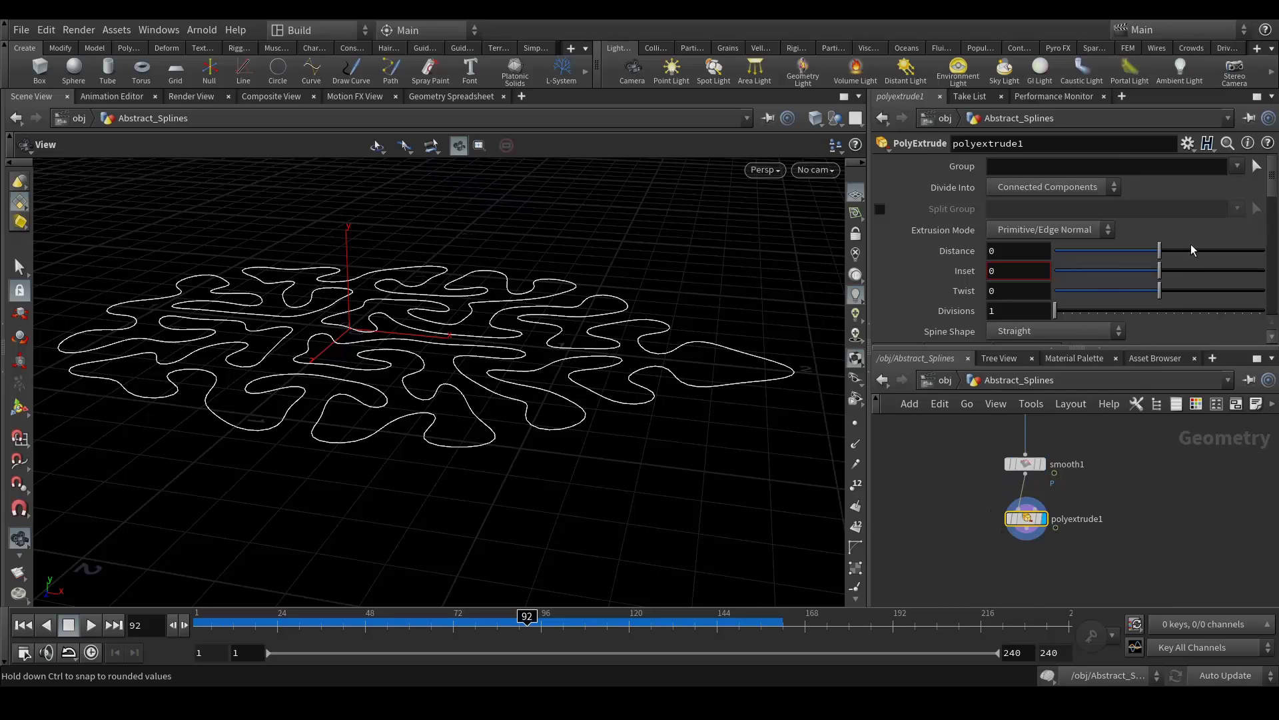
left_click_drag(1164, 250, 1166, 252)
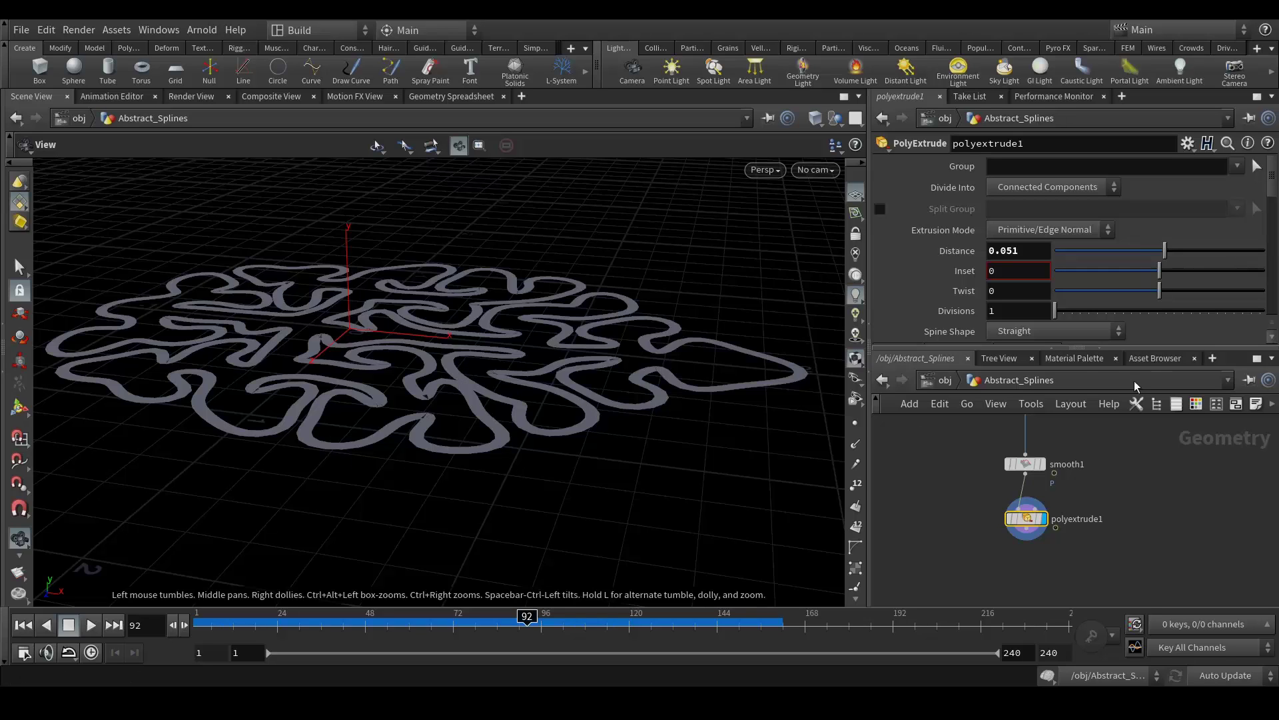
type("0")
key("Return")
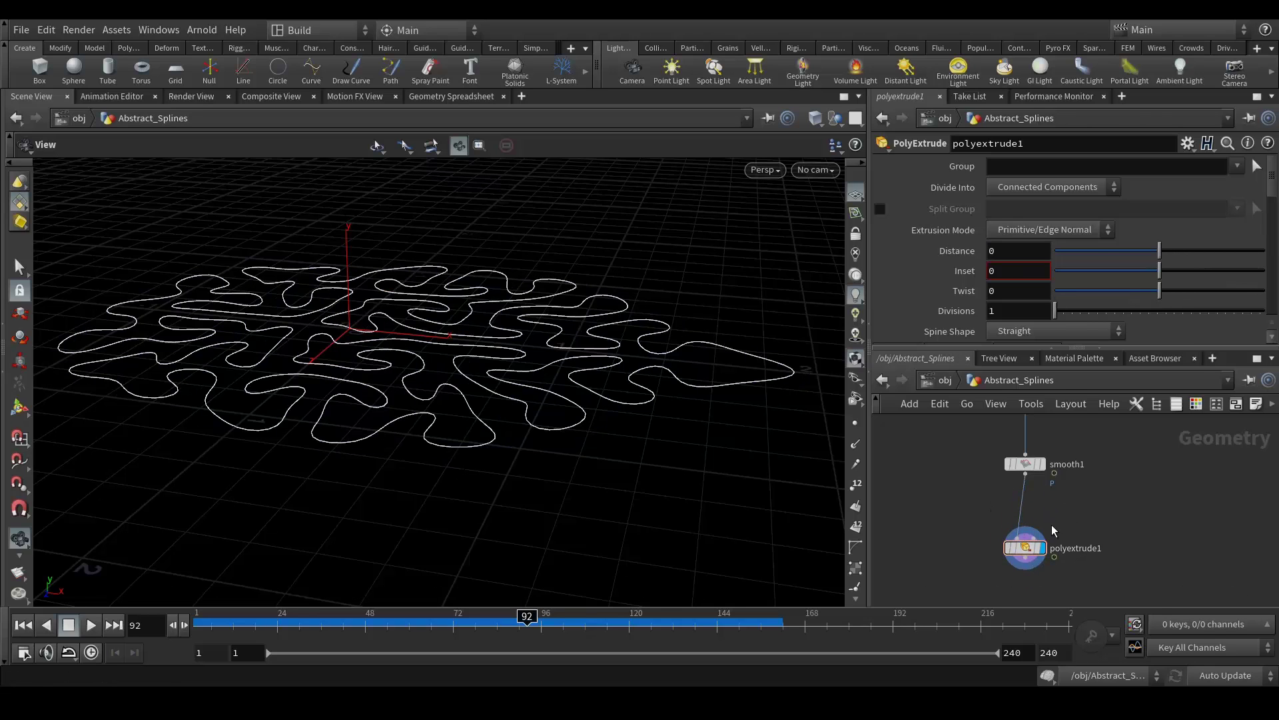
Splice an Attribute Wrangle between smooth1 and polyextrude1 with the VEX line f@zscale = 1;.
key("Tab")
type("att")
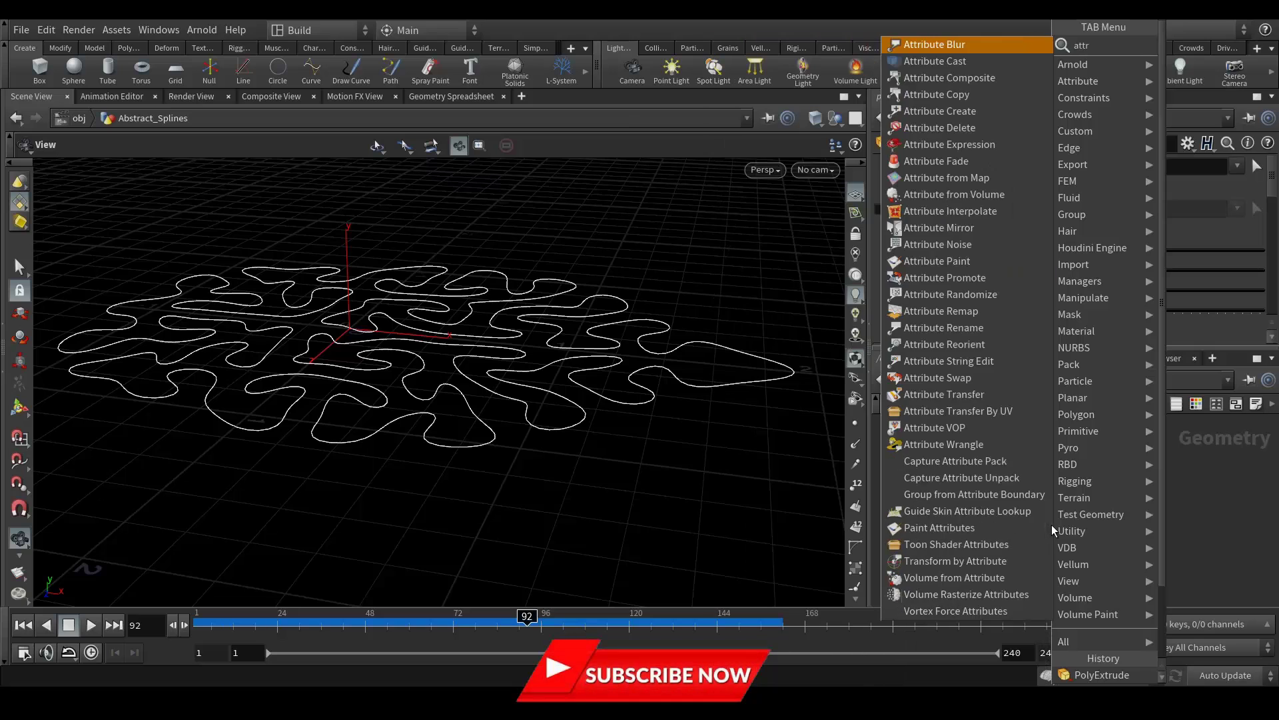
type("ribute")
key("Return")
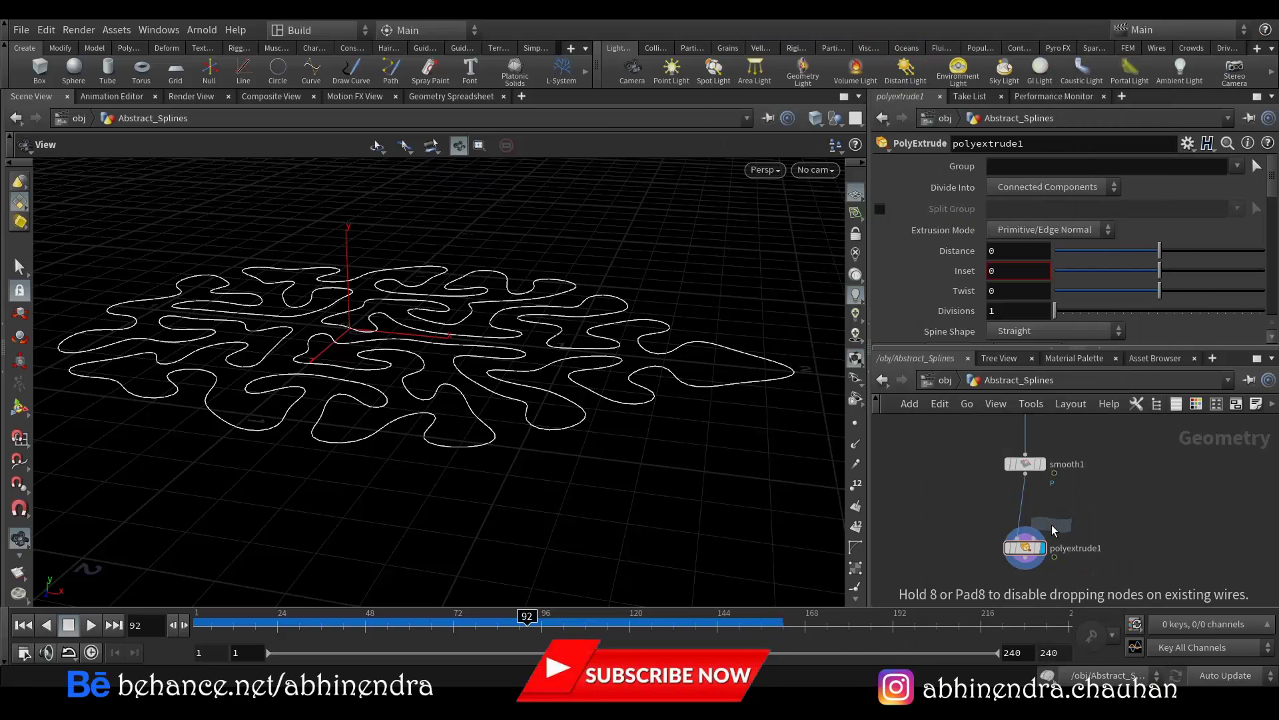
left_click(976, 504)
left_click_drag(976, 503, 1026, 514)
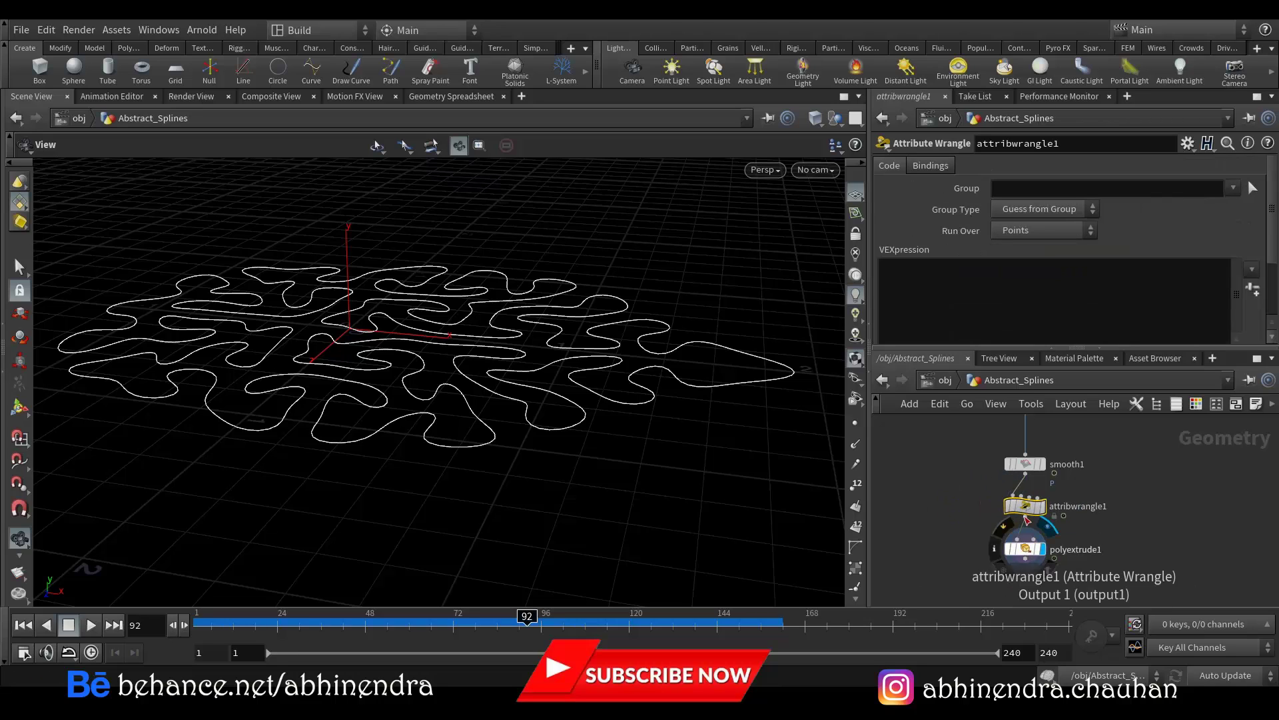
left_click(925, 294)
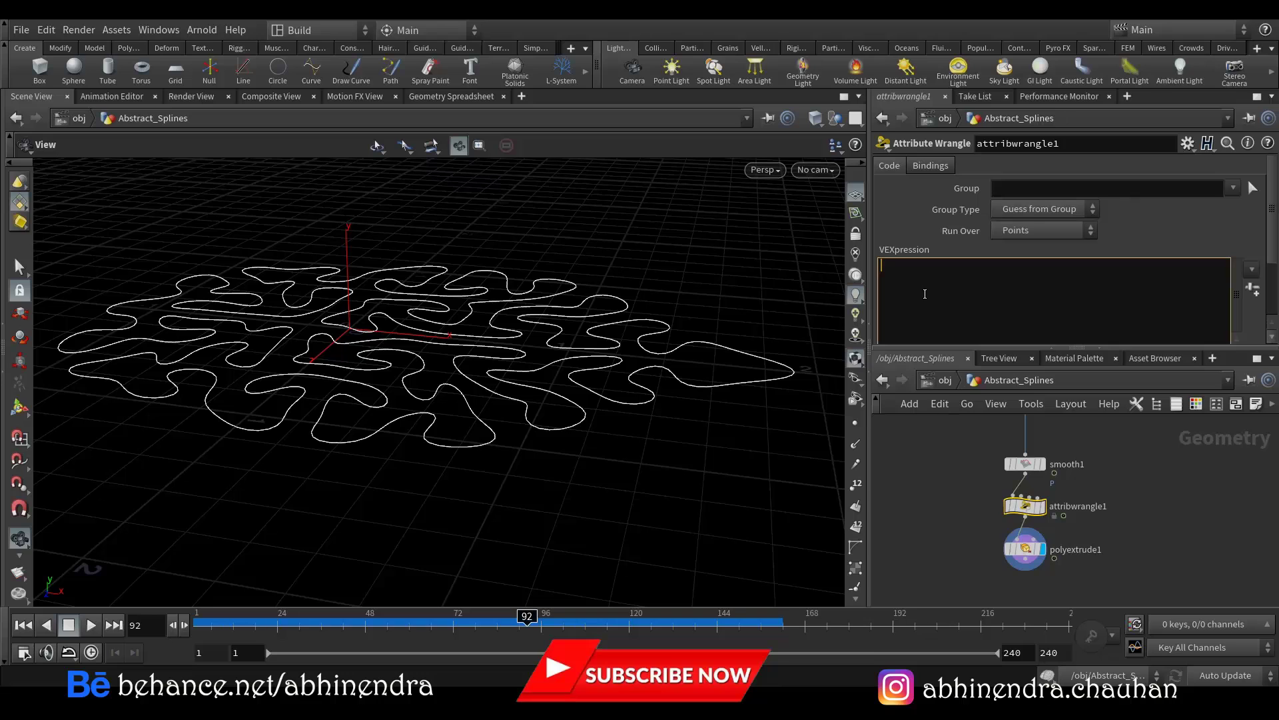
type("f@zscale = 1;")
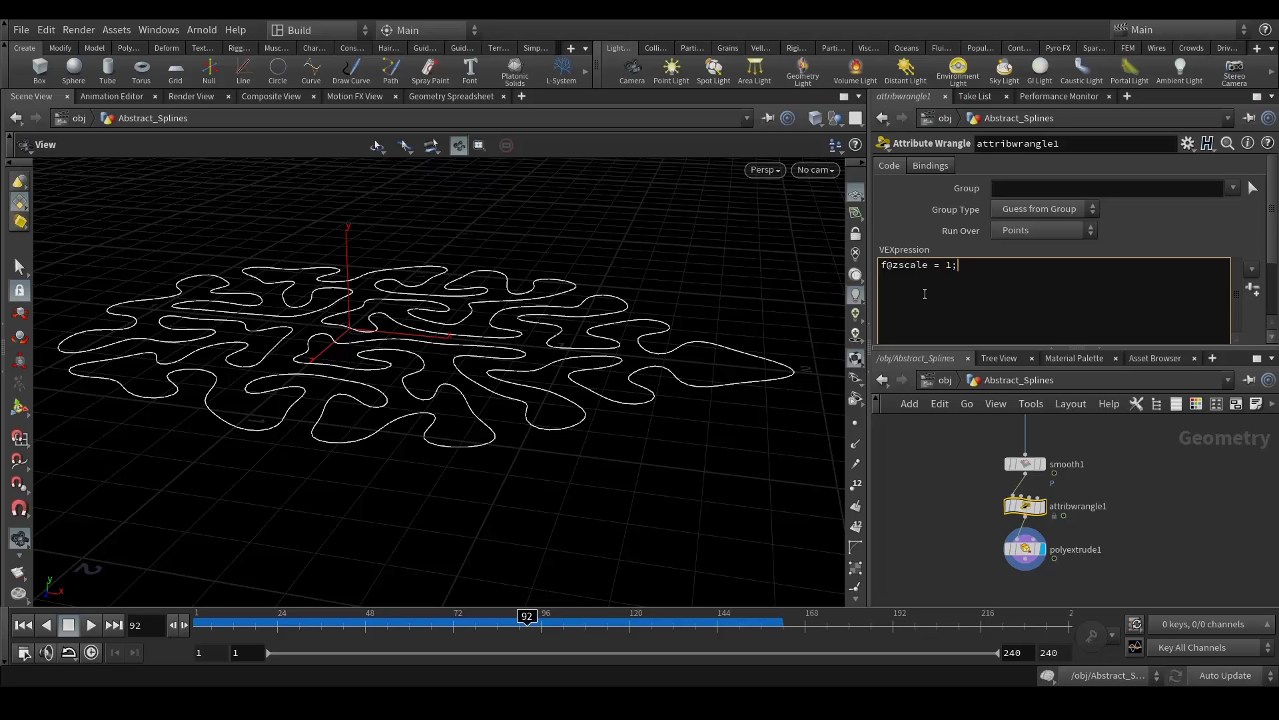
On polyextrude1, enable Distance Scale by zscale and set Extrusion Mode to Point Normal.
left_click(1026, 550)
scroll(939, 280, "down", 5)
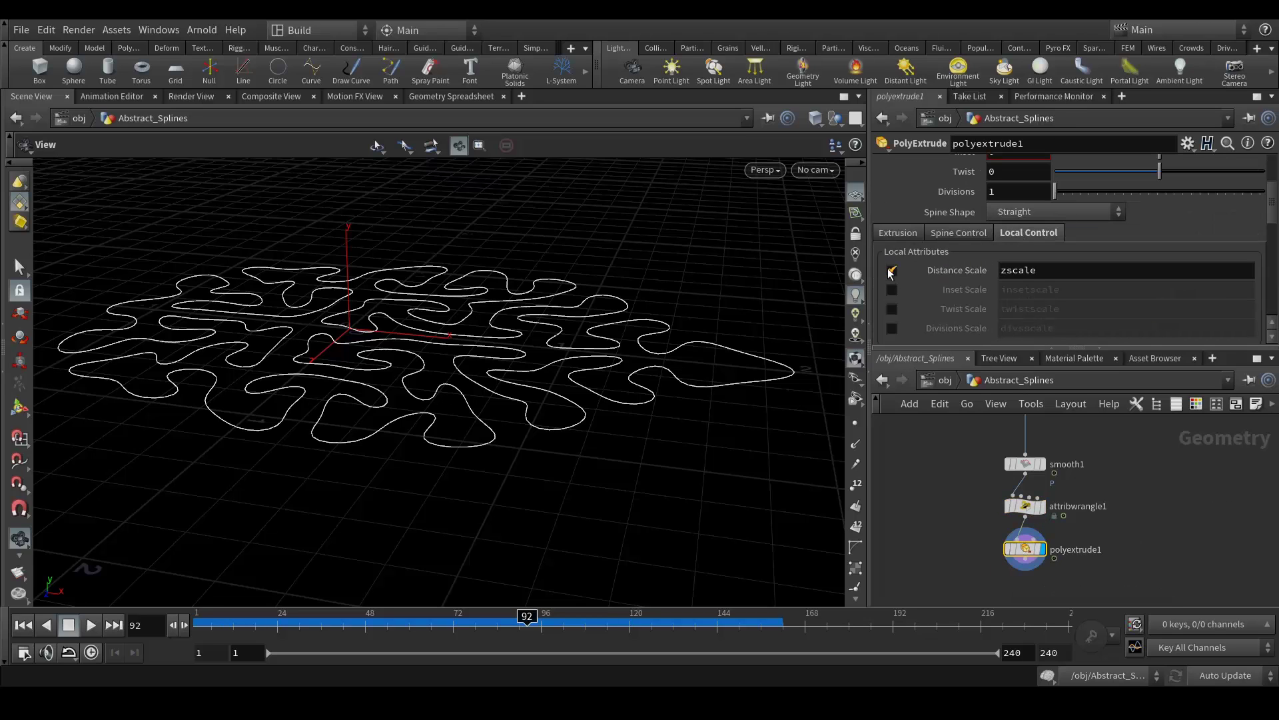
mouse_move(933, 270)
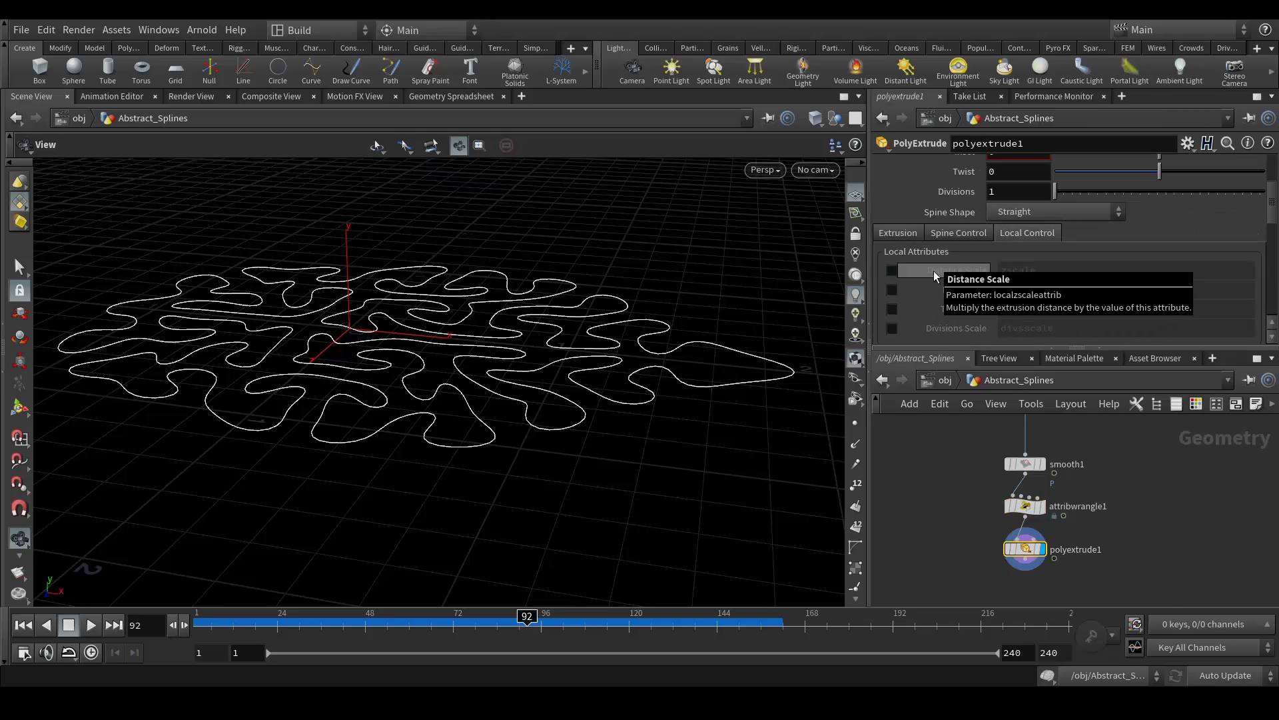
left_click(892, 270)
scroll(923, 267, "up", 3)
mouse_move(931, 220)
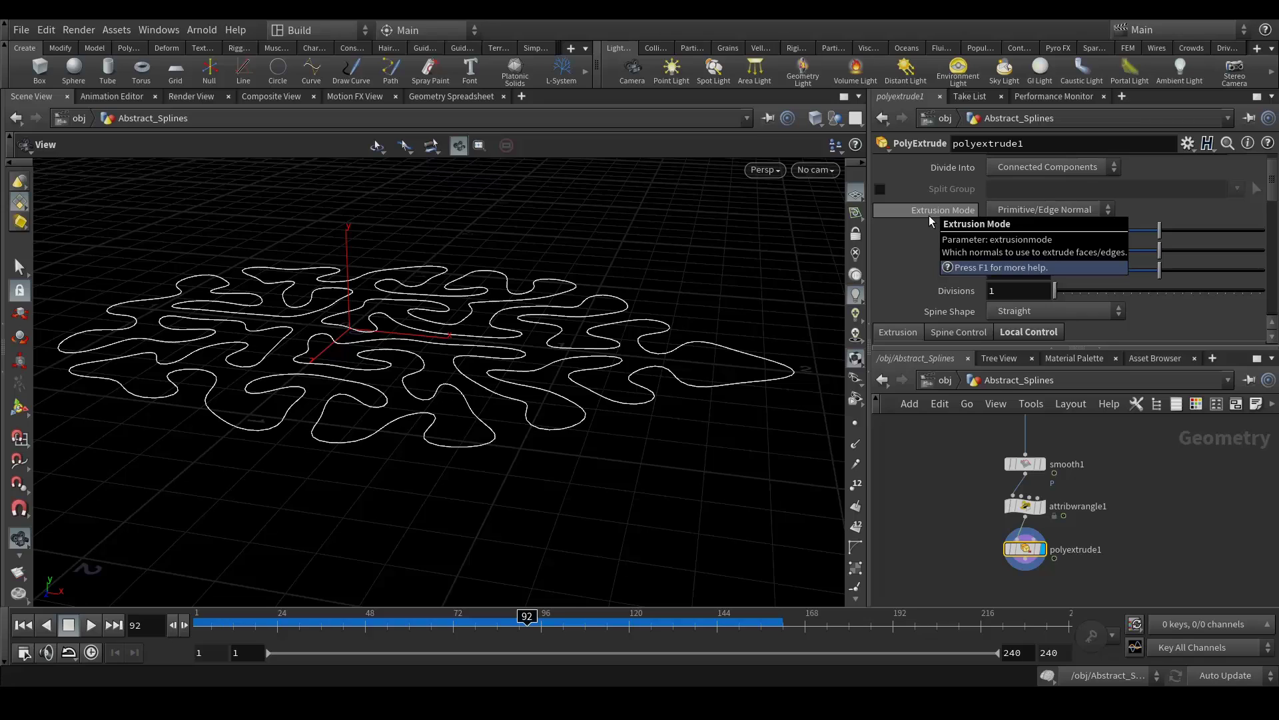
left_click(1039, 210)
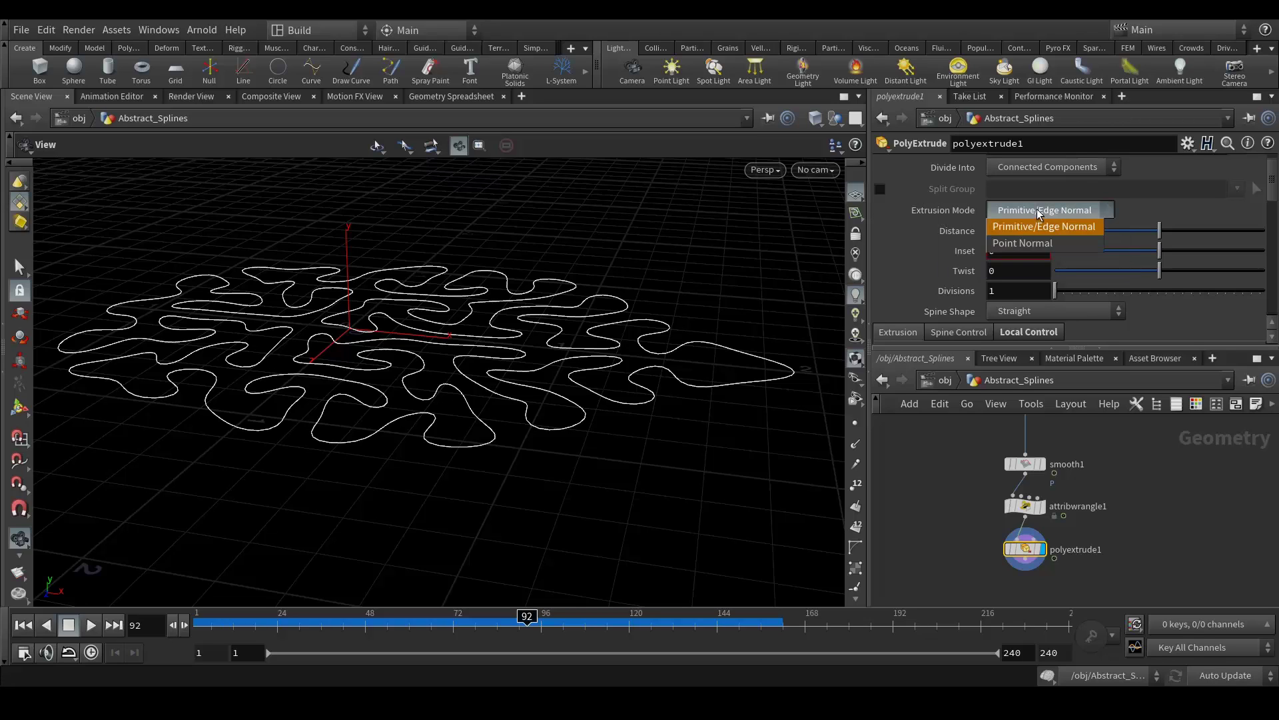
left_click(1020, 244)
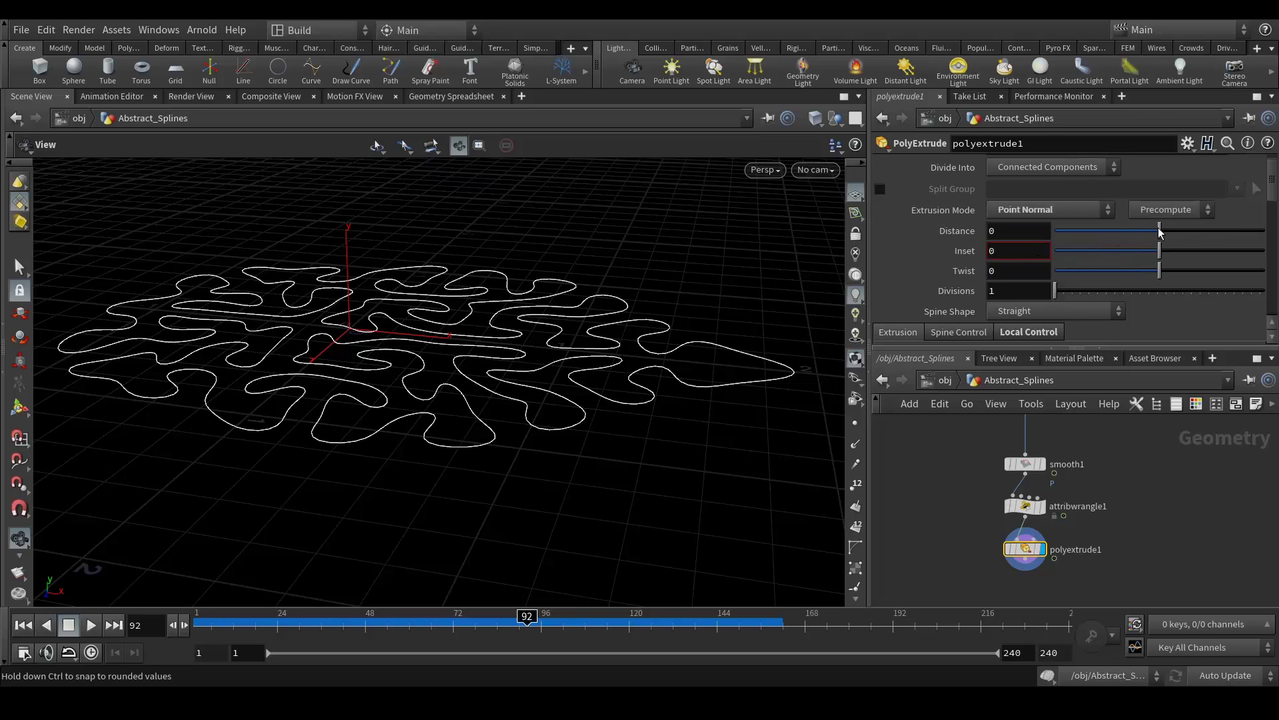
Drag polyextrude1's Distance to -0.287 to raise the outlines into tall walls.
left_click_drag(1161, 232, 1131, 231)
left_click_drag(440, 333, 452, 350)
scroll(462, 352, "up", 3)
scroll(462, 352, "up", 2)
middle_click_drag(1160, 568, 1181, 520)
scroll(466, 373, "up", 3)
Add a displayed polyextrude2 below polyextrude1 with Distance 0.01.
left_click(1045, 485)
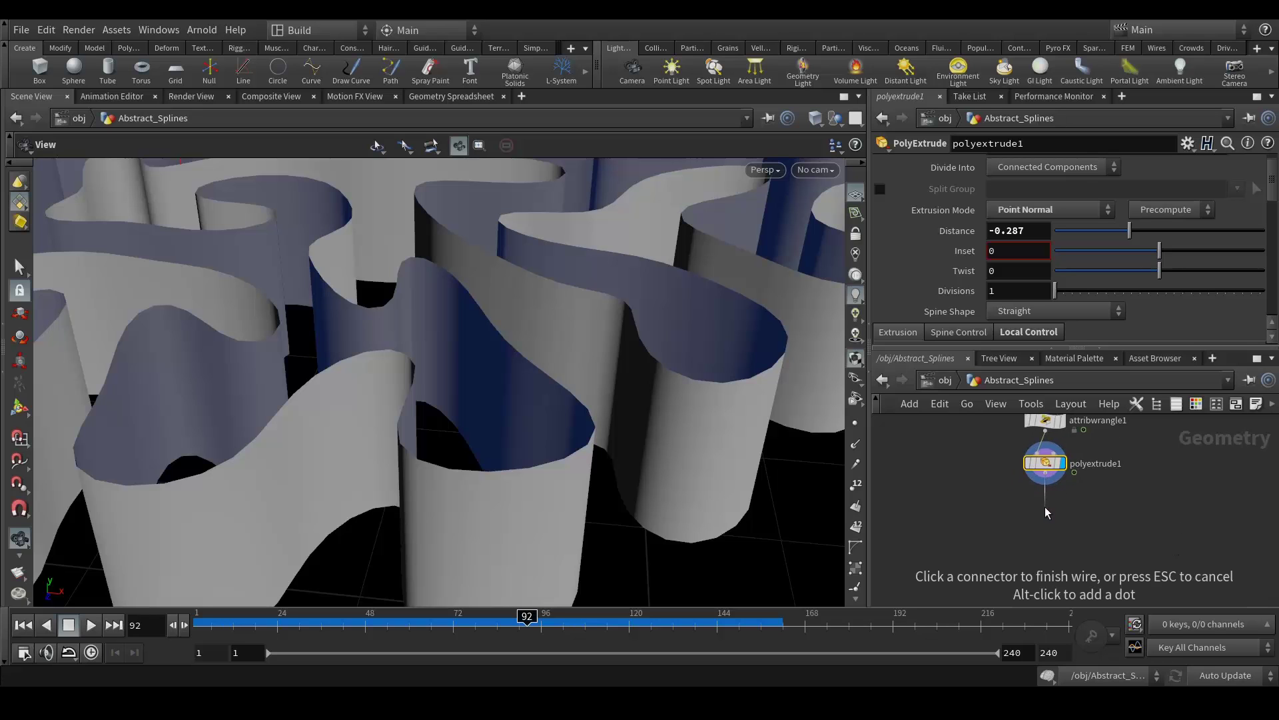
key("Tab")
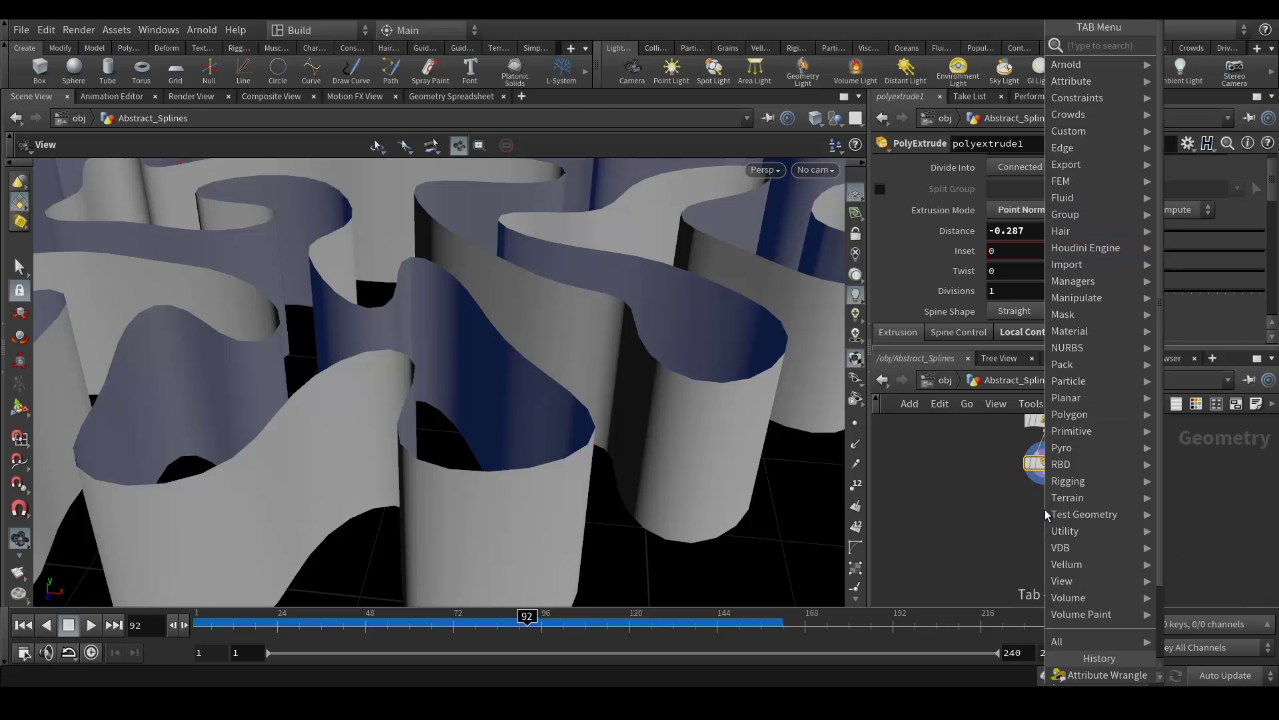
type("poly")
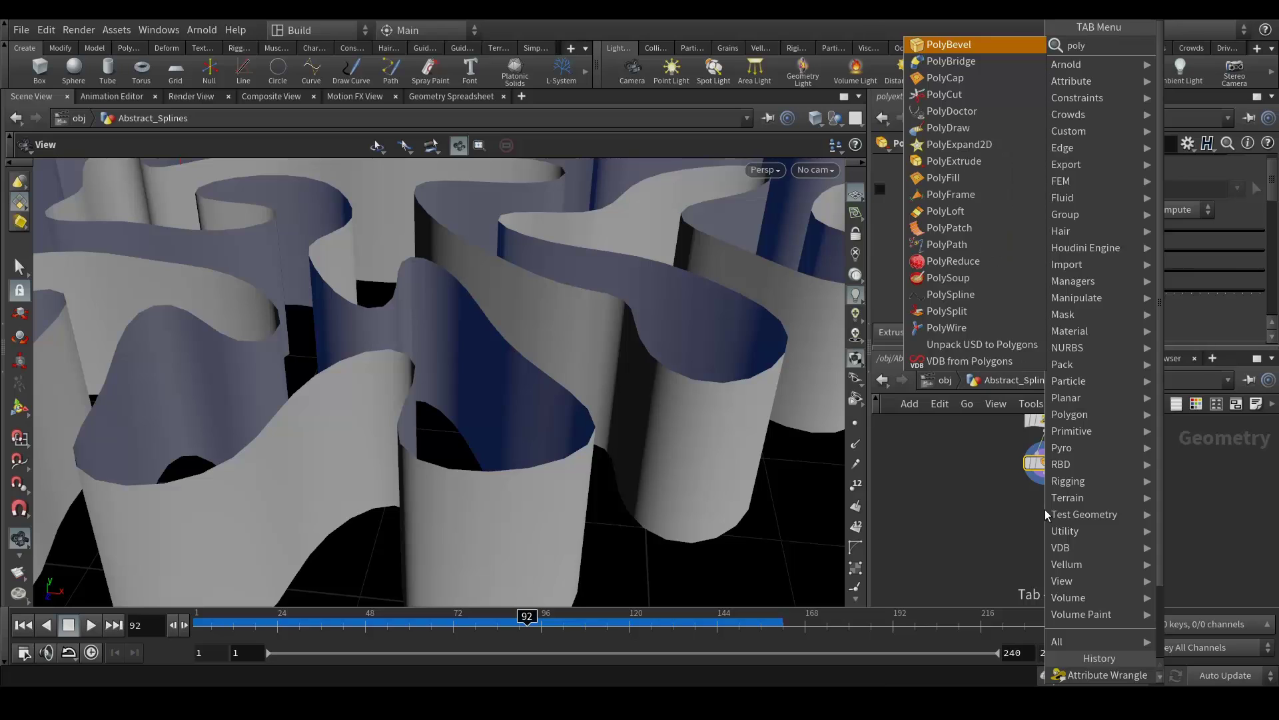
type("ex")
key("Return")
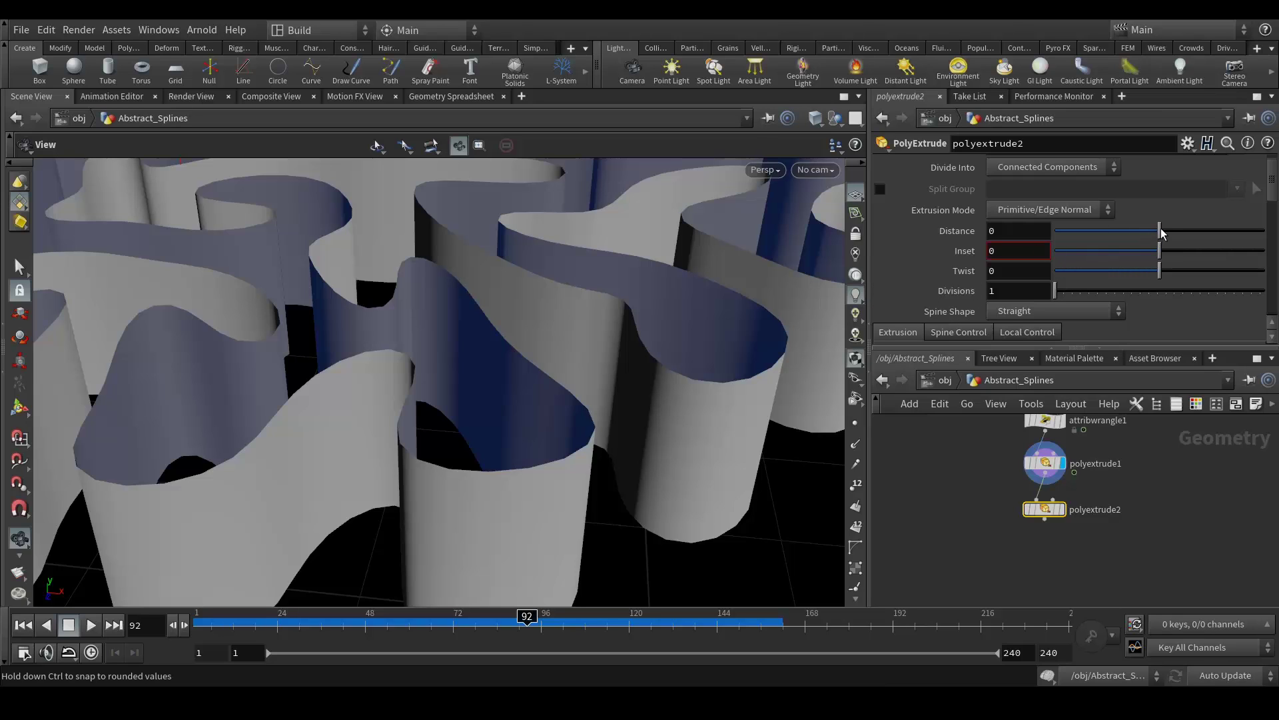
left_click_drag(1160, 232, 1173, 232)
left_click(1063, 509)
left_click(1030, 230)
type("0.01")
key("Return")
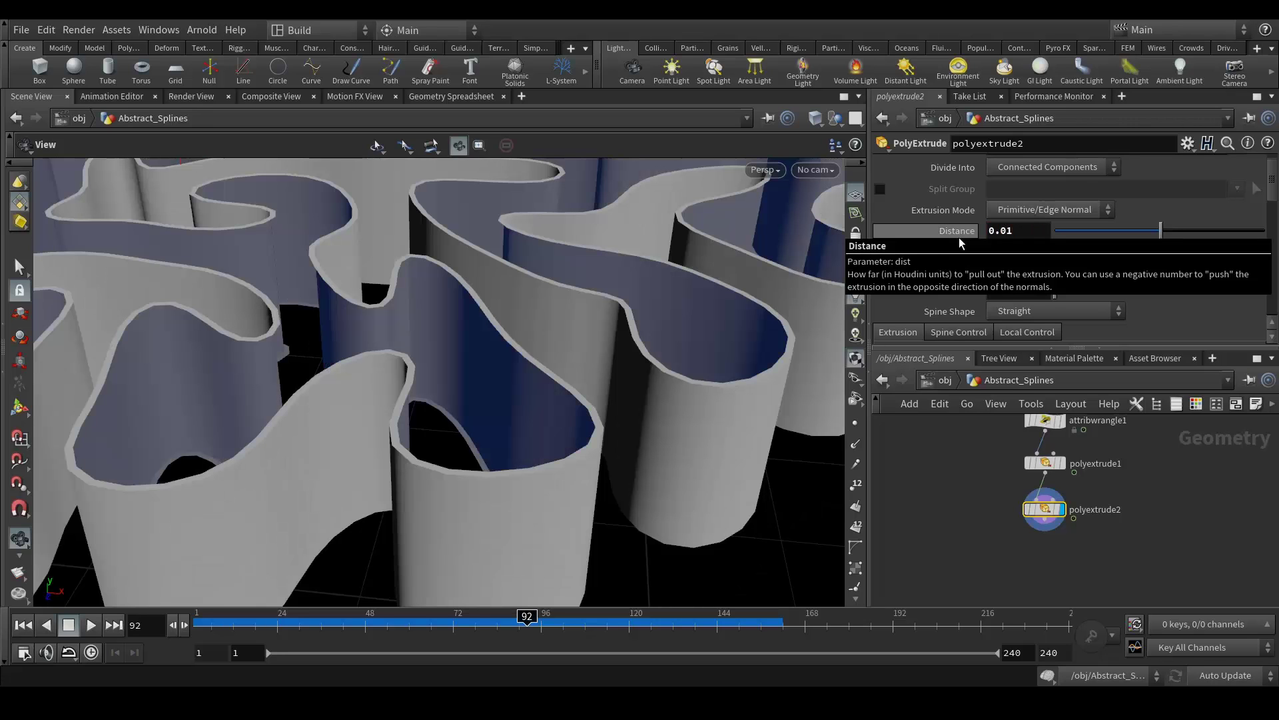
Turn on Output Back for polyextrude2 and orbit to inspect the thin walls.
scroll(499, 374, "up", 5)
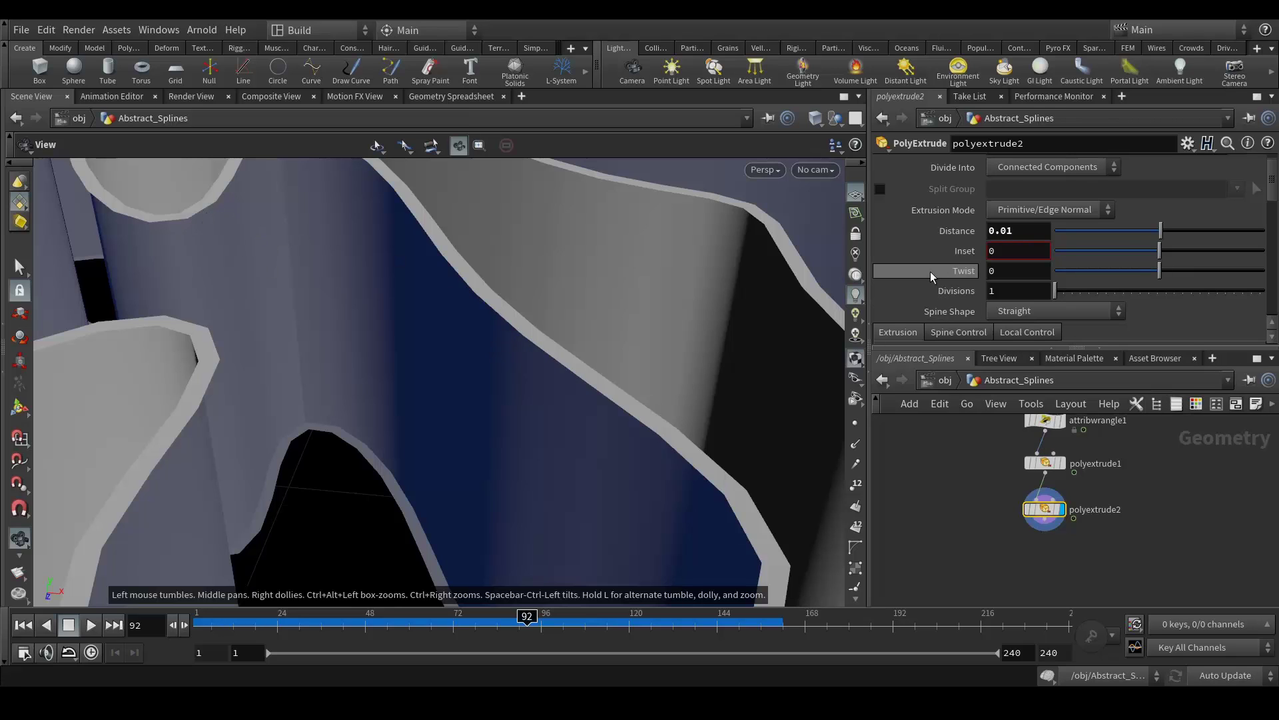
scroll(927, 267, "down", 4)
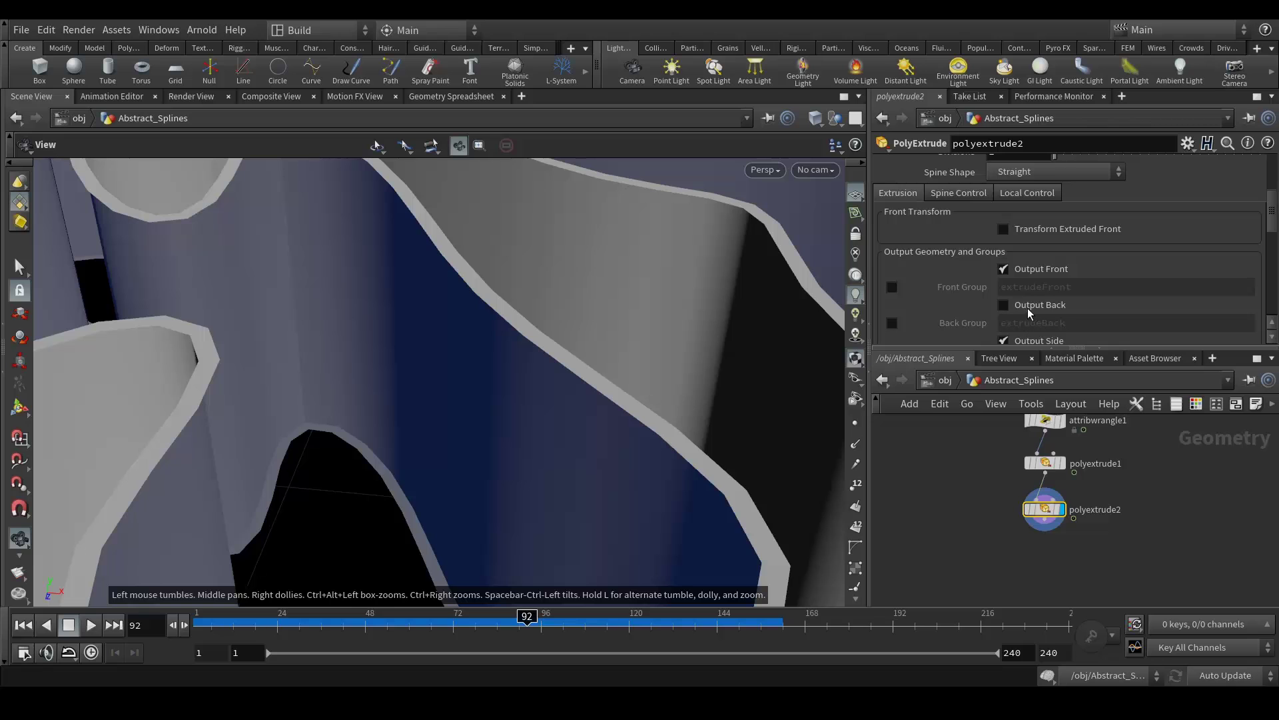
left_click(1025, 308)
left_click_drag(786, 433, 513, 286)
left_click(1045, 463)
scroll(1000, 184, "up", 3)
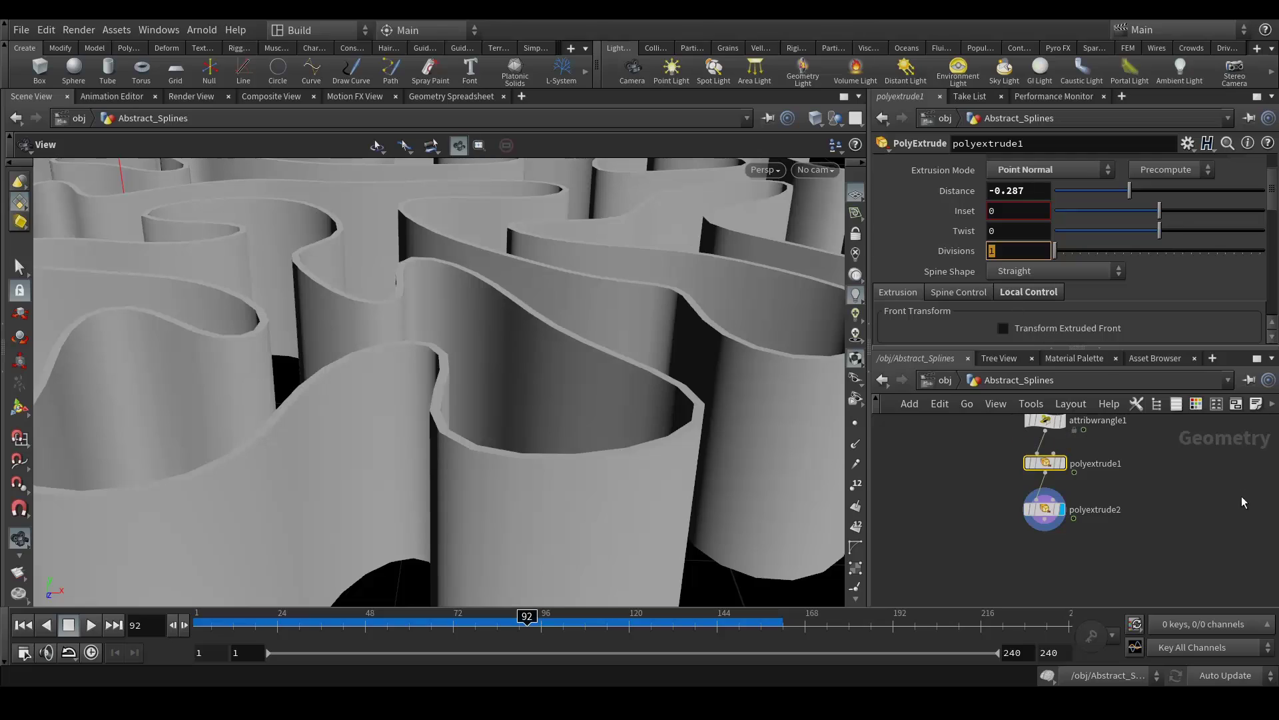
Switch to wireframe and set polyextrude1's Divisions to 3.
key("w")
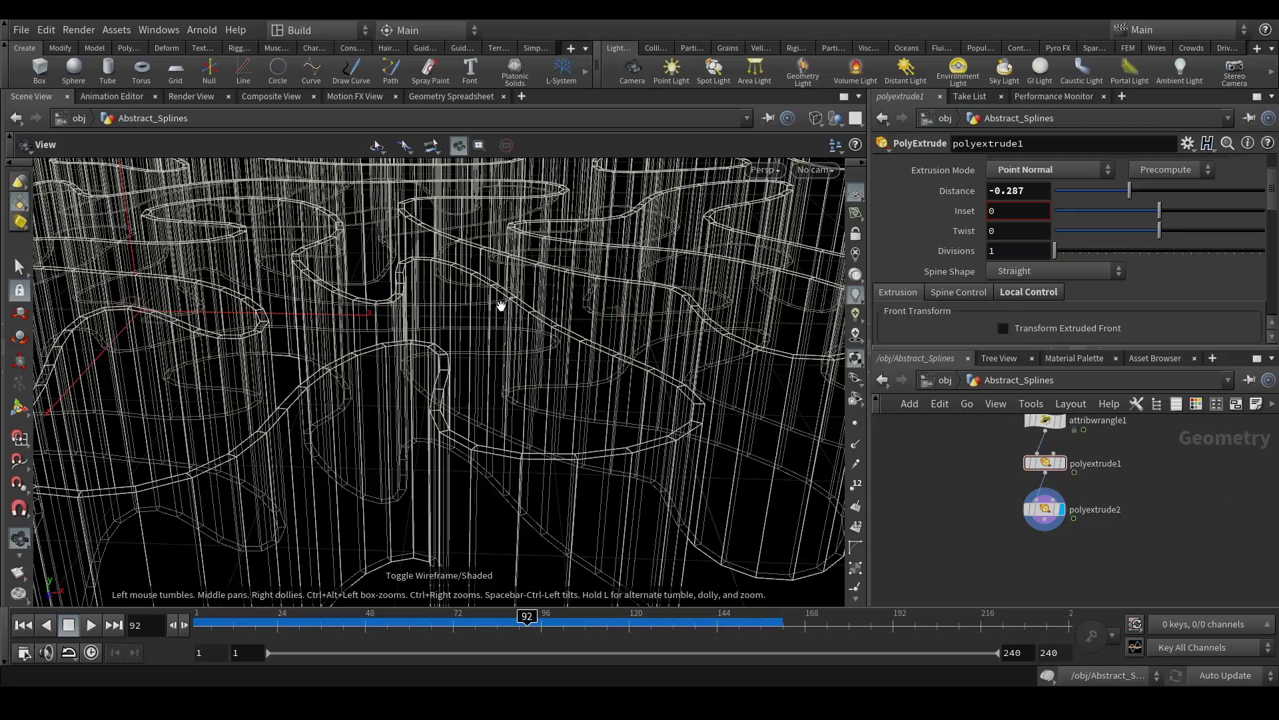
scroll(529, 337, "down", 5)
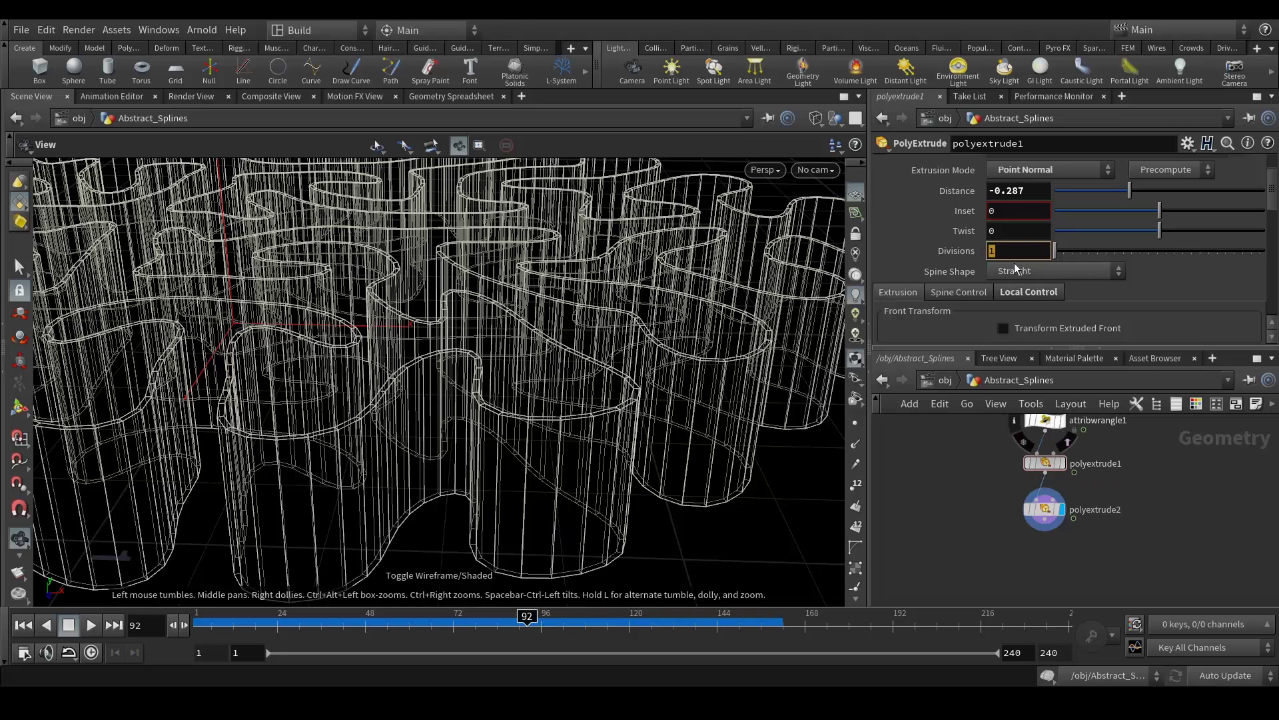
key("Return")
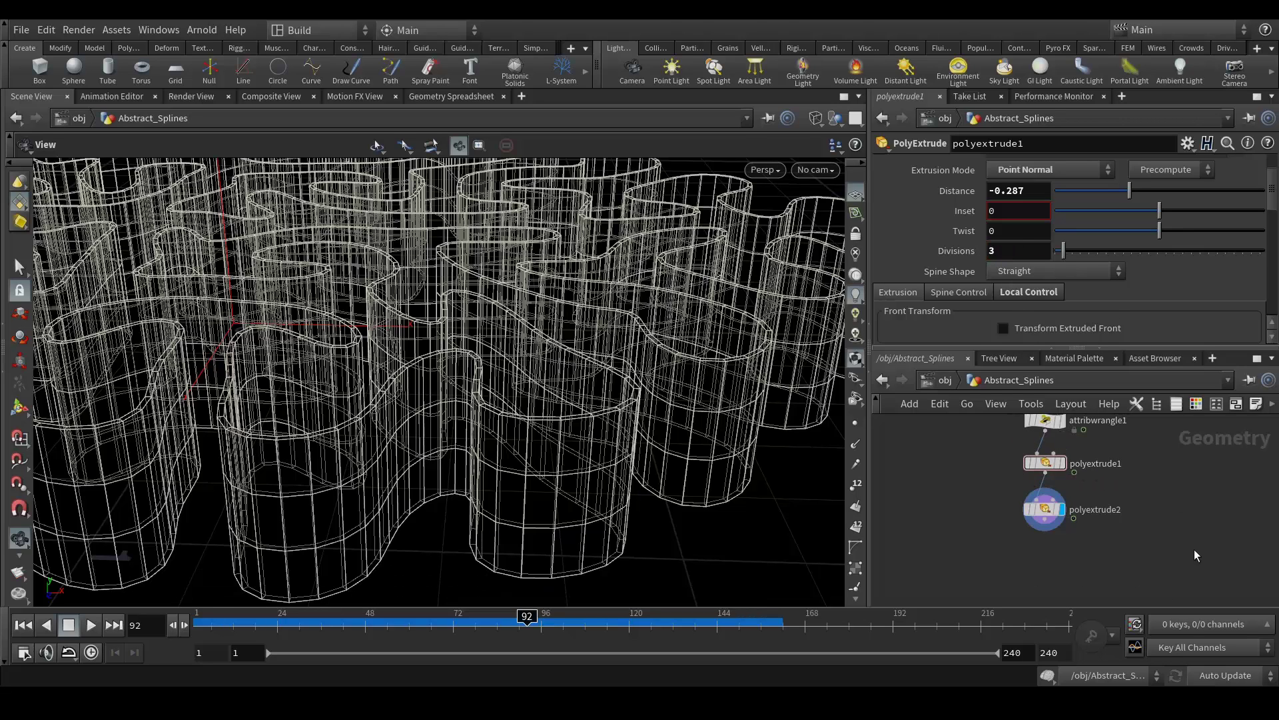
Set polyextrude2's Divisions to 2.
left_click(1048, 516)
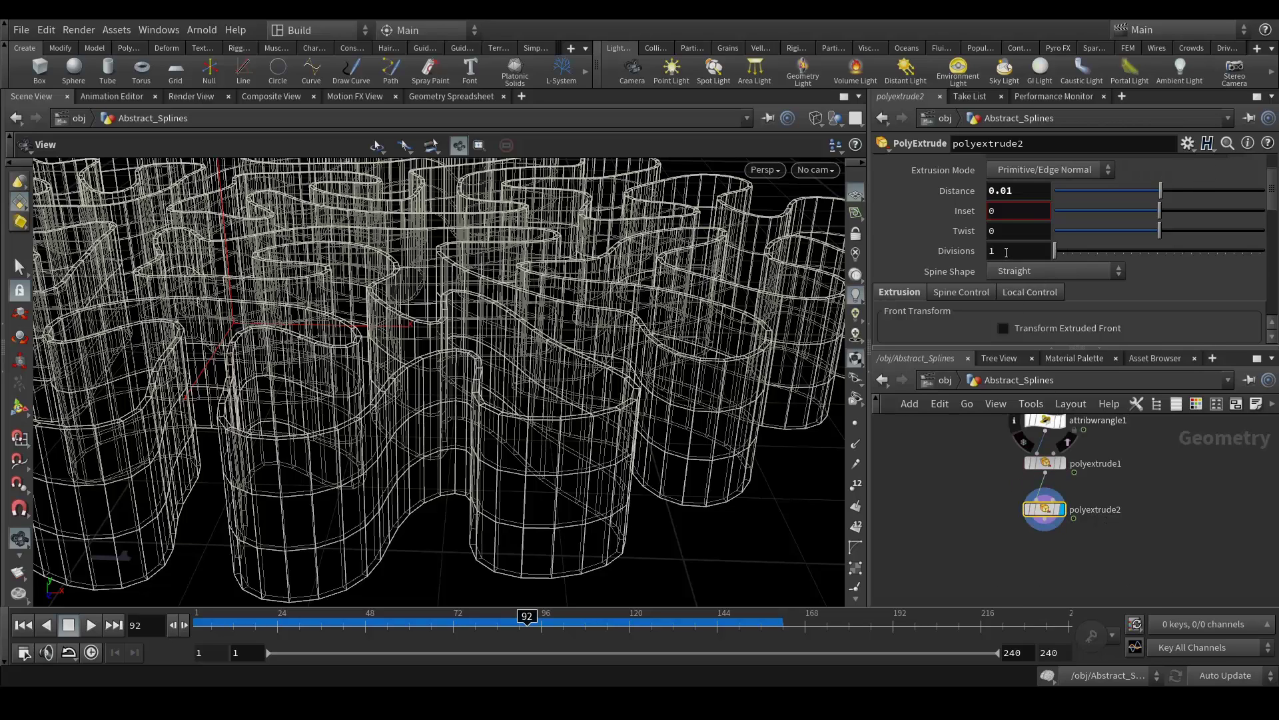
double_click(982, 254)
type("2")
key("Return")
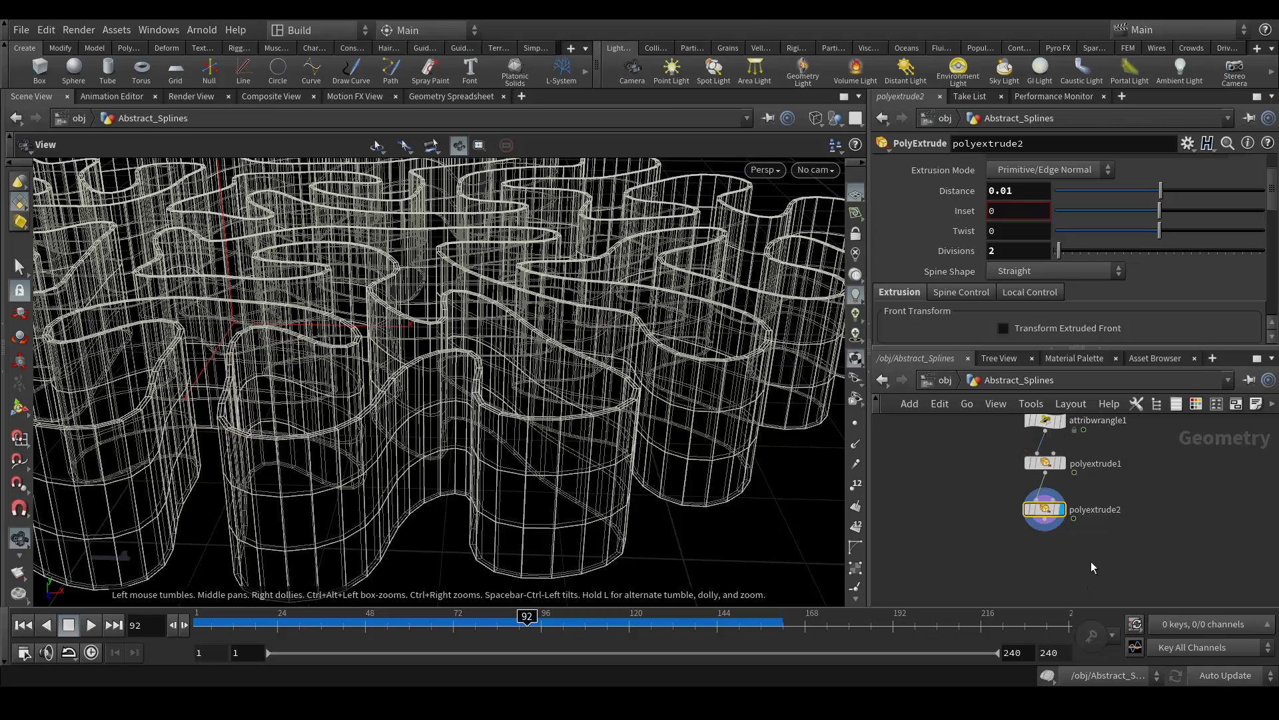
middle_click_drag(1090, 561, 1097, 515)
left_click(1051, 474)
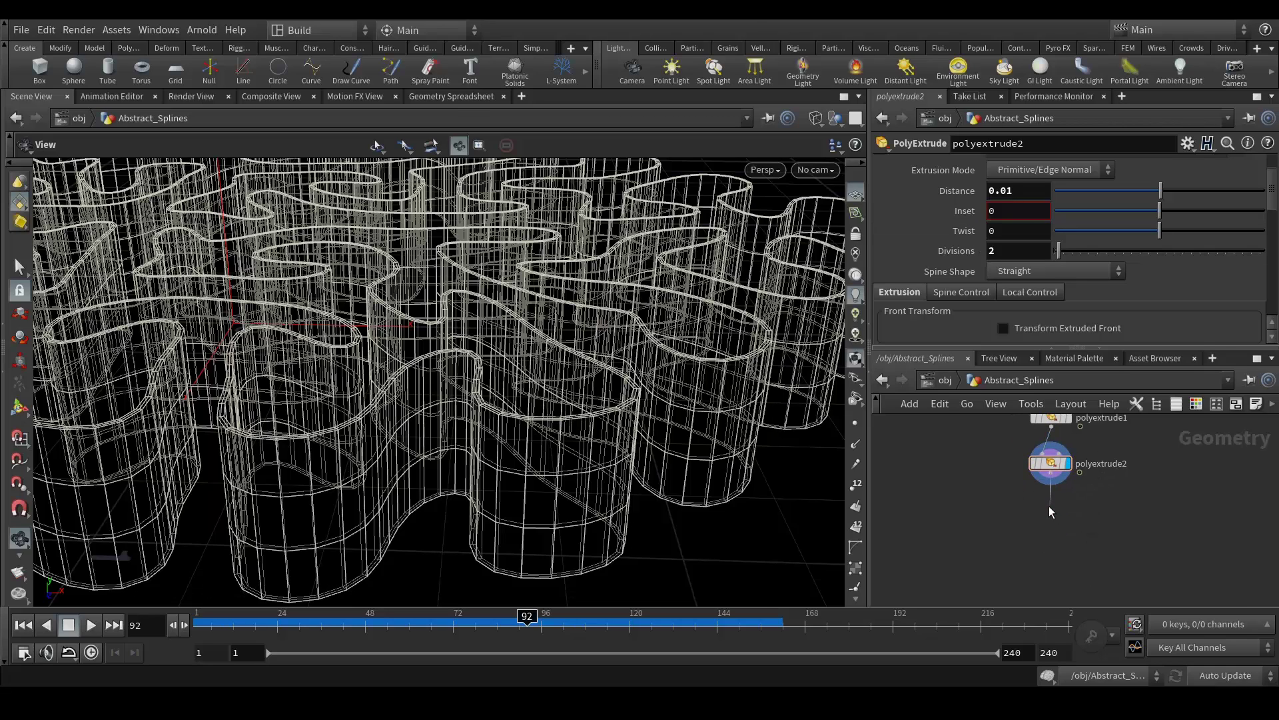
Add subdivide1 below polyextrude2 and check the smoothed walls in shaded view.
key("Tab")
type("subdivide")
key("Return")
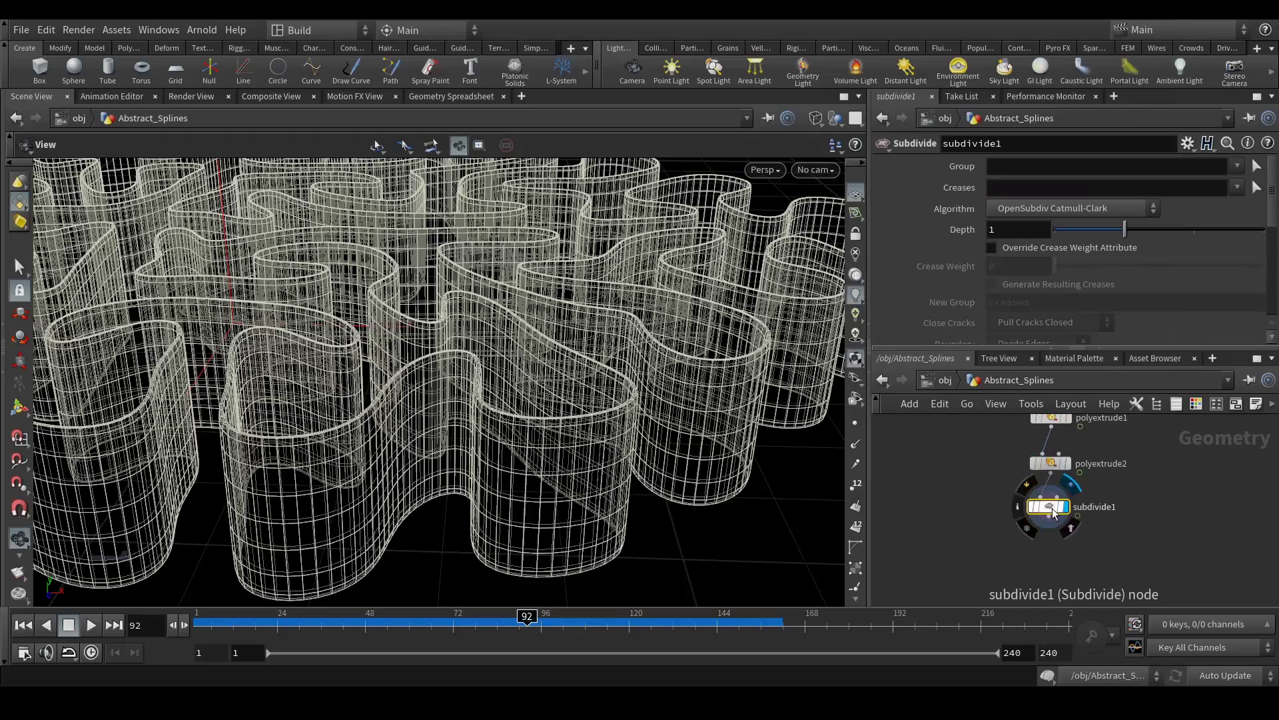
left_click_drag(422, 286, 451, 351)
key("w")
scroll(434, 345, "up", 5)
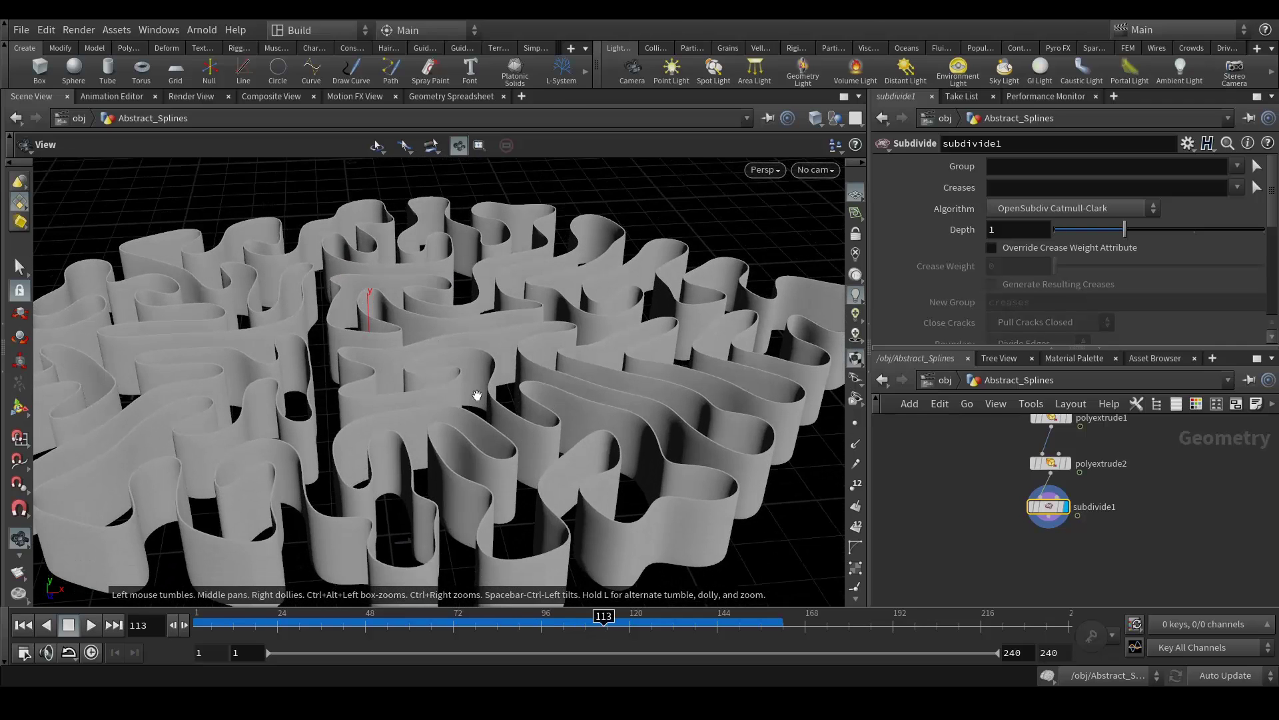
middle_click_drag(1036, 556, 1059, 519)
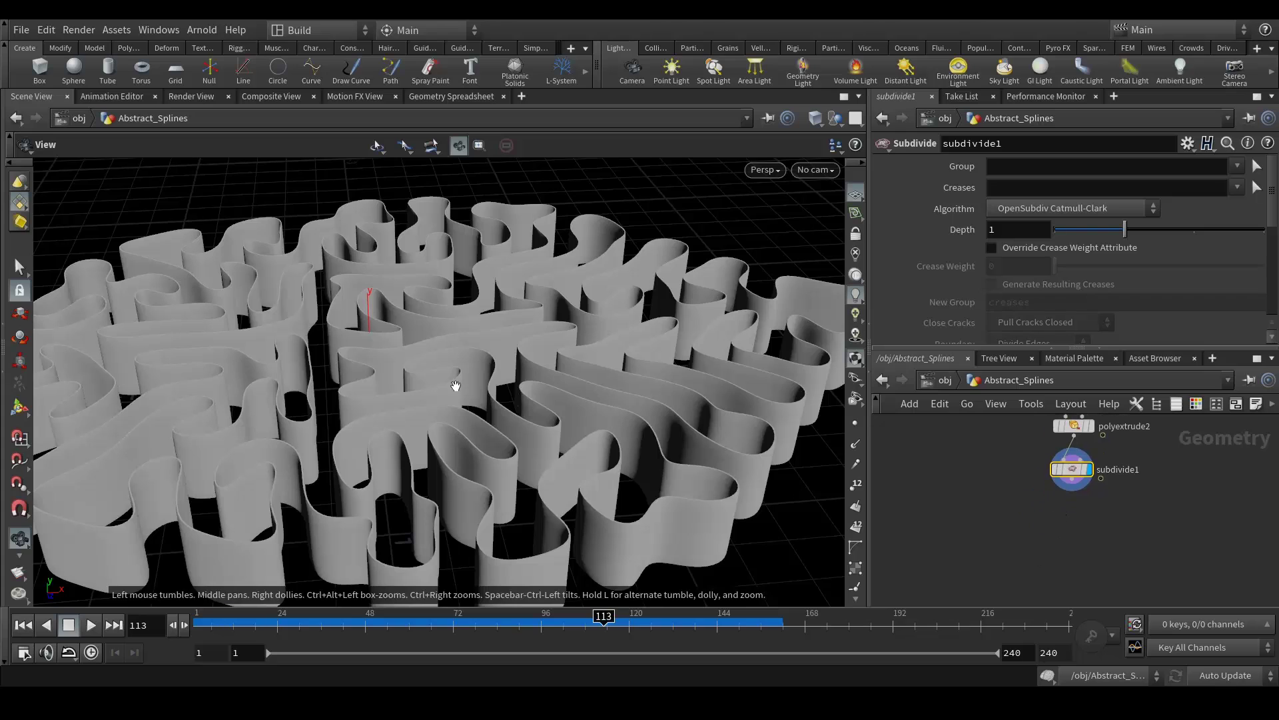
middle_click_drag(983, 516, 976, 472)
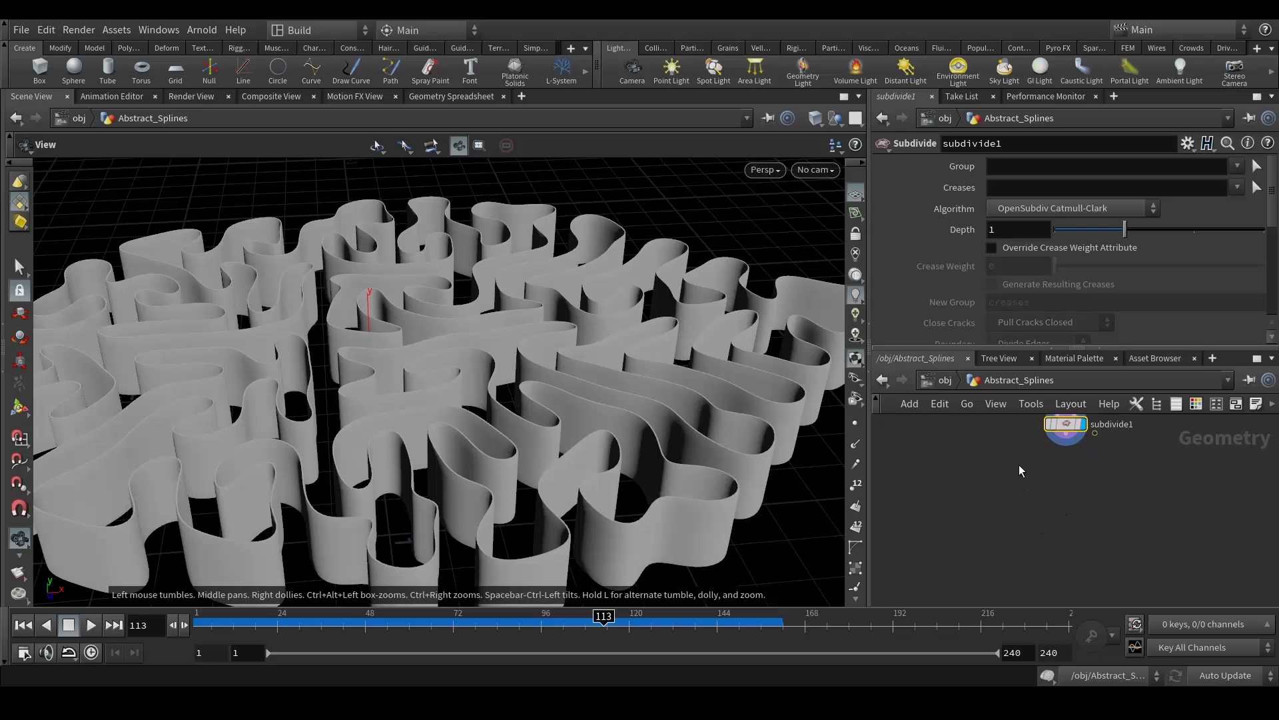
key("Tab")
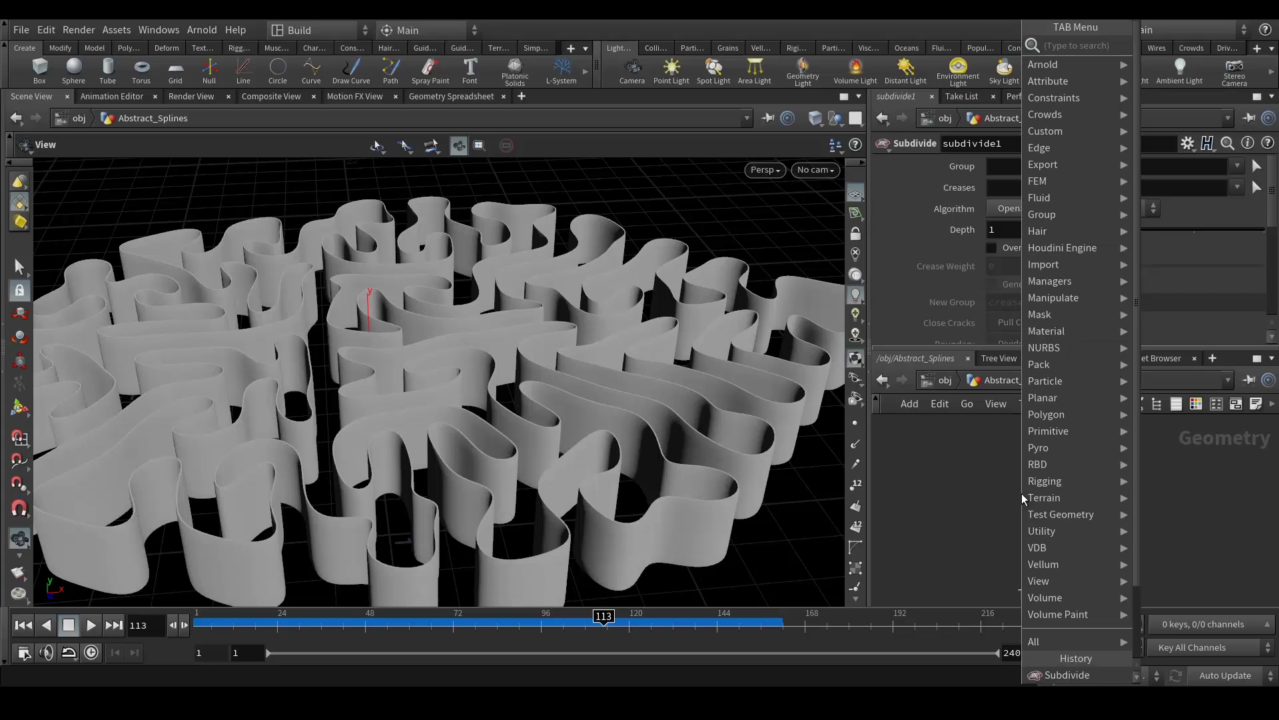
Add a ROP Alembic Output fed by subdivide1, exporting the Render Frame Range with the Main take.
type("rop")
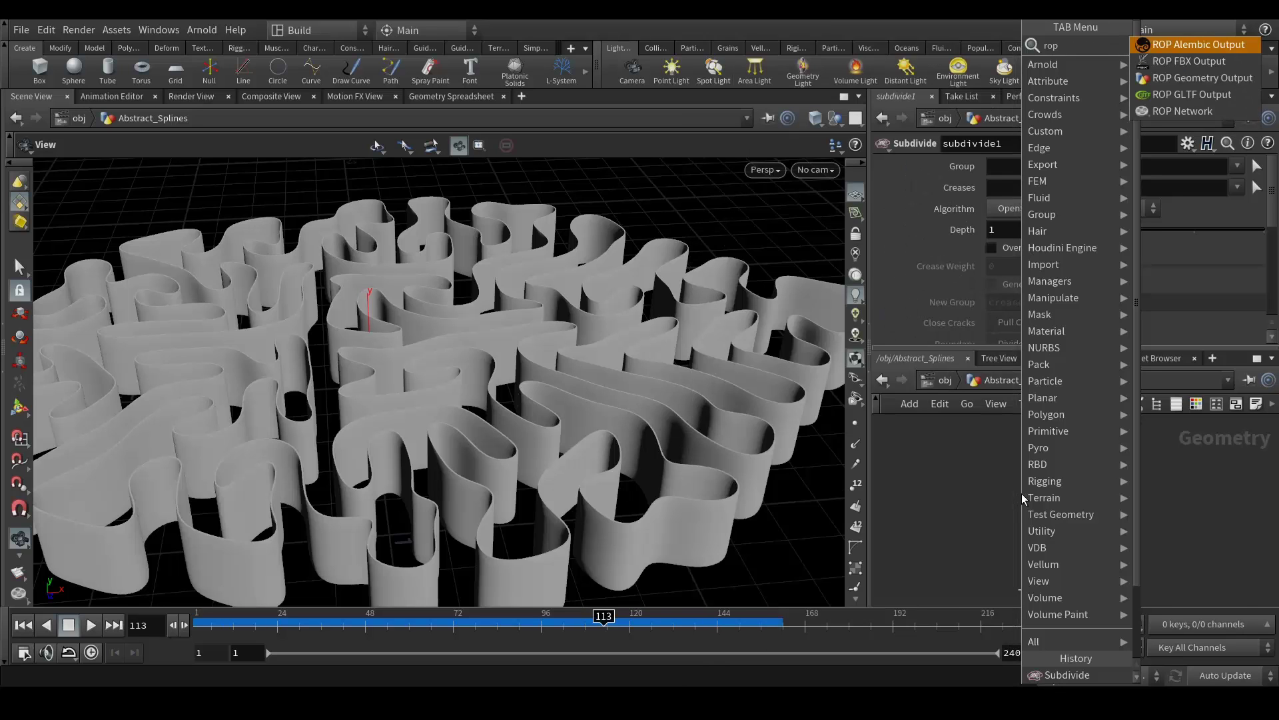
key("Return")
left_click(1023, 494)
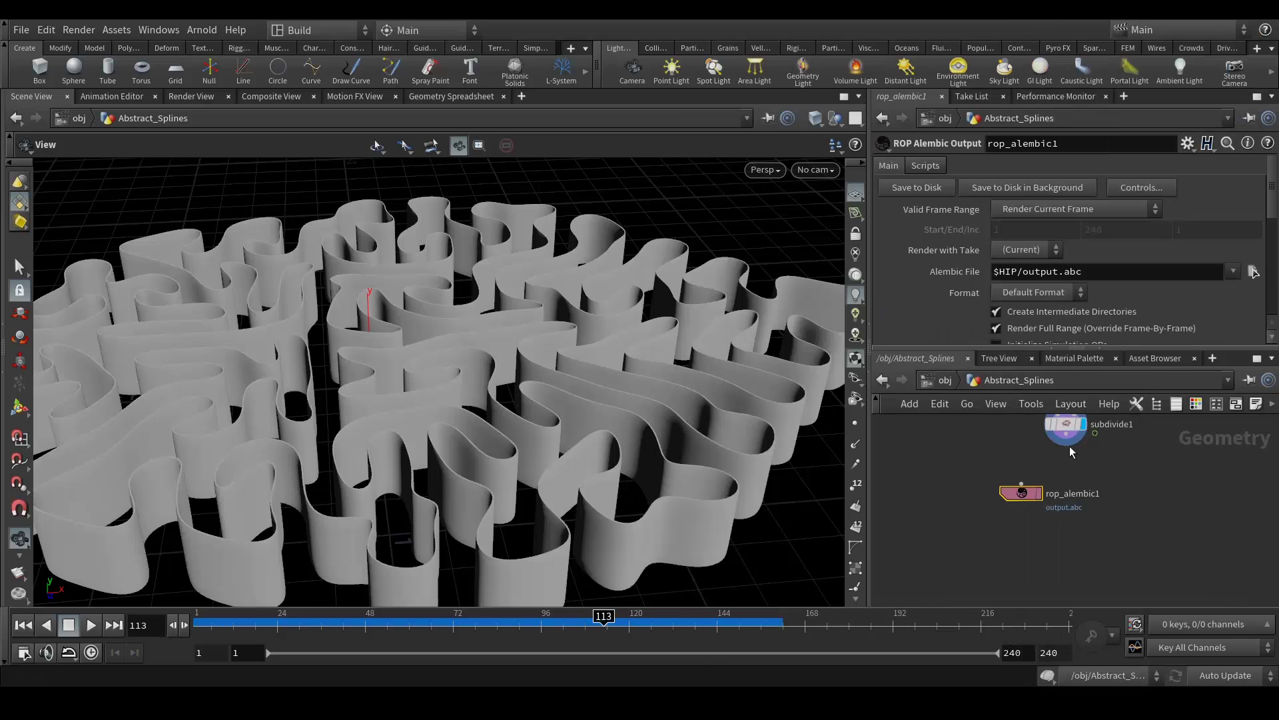
left_click_drag(1066, 448, 1022, 485)
left_click(1020, 211)
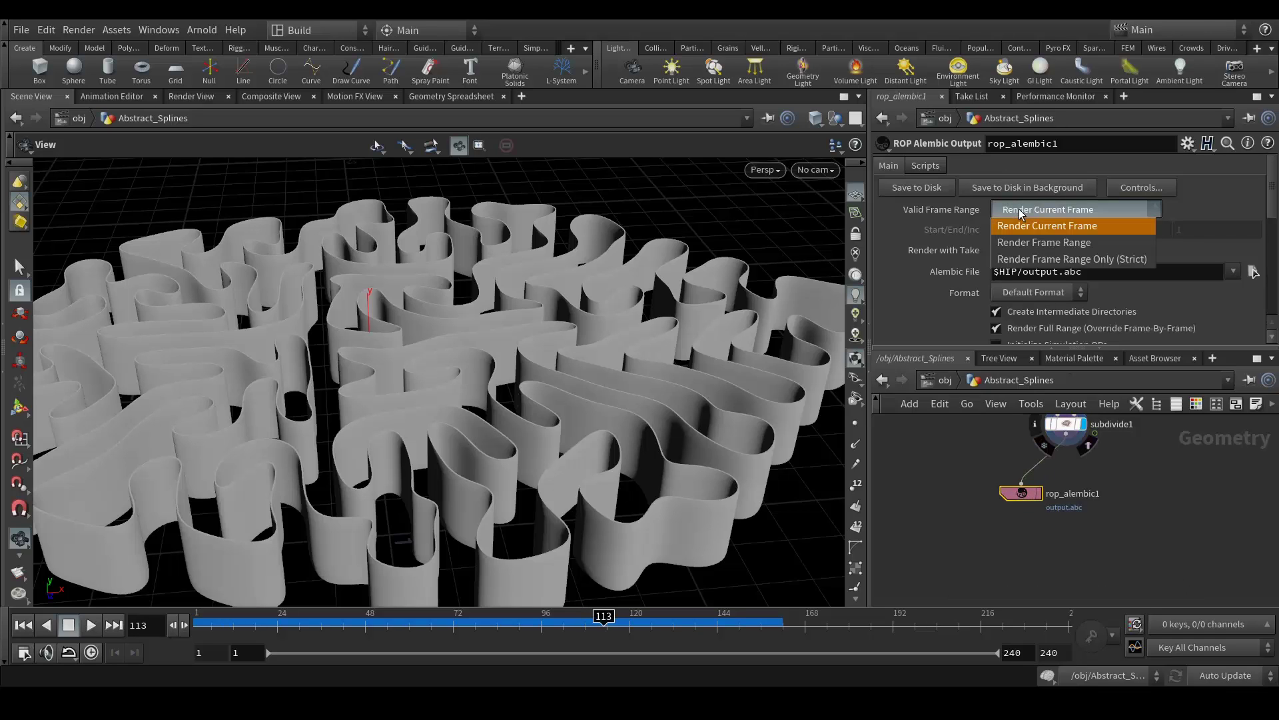
left_click(1039, 241)
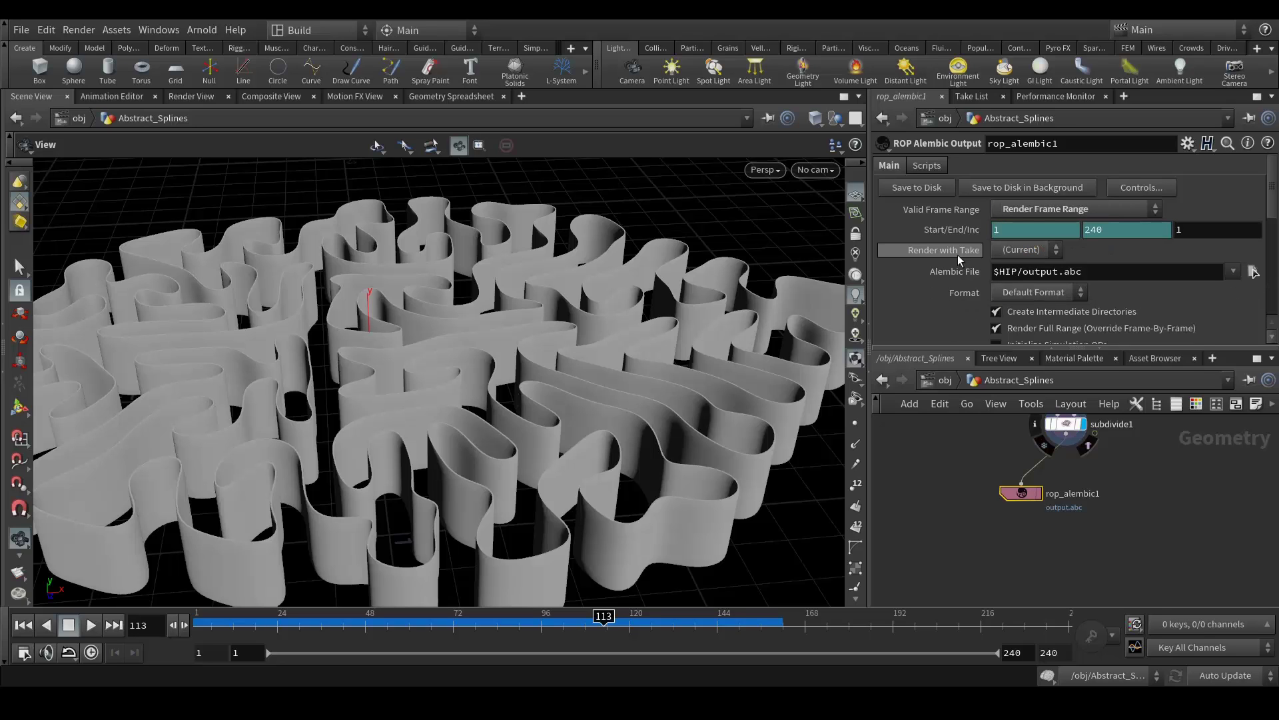
left_click(1030, 250)
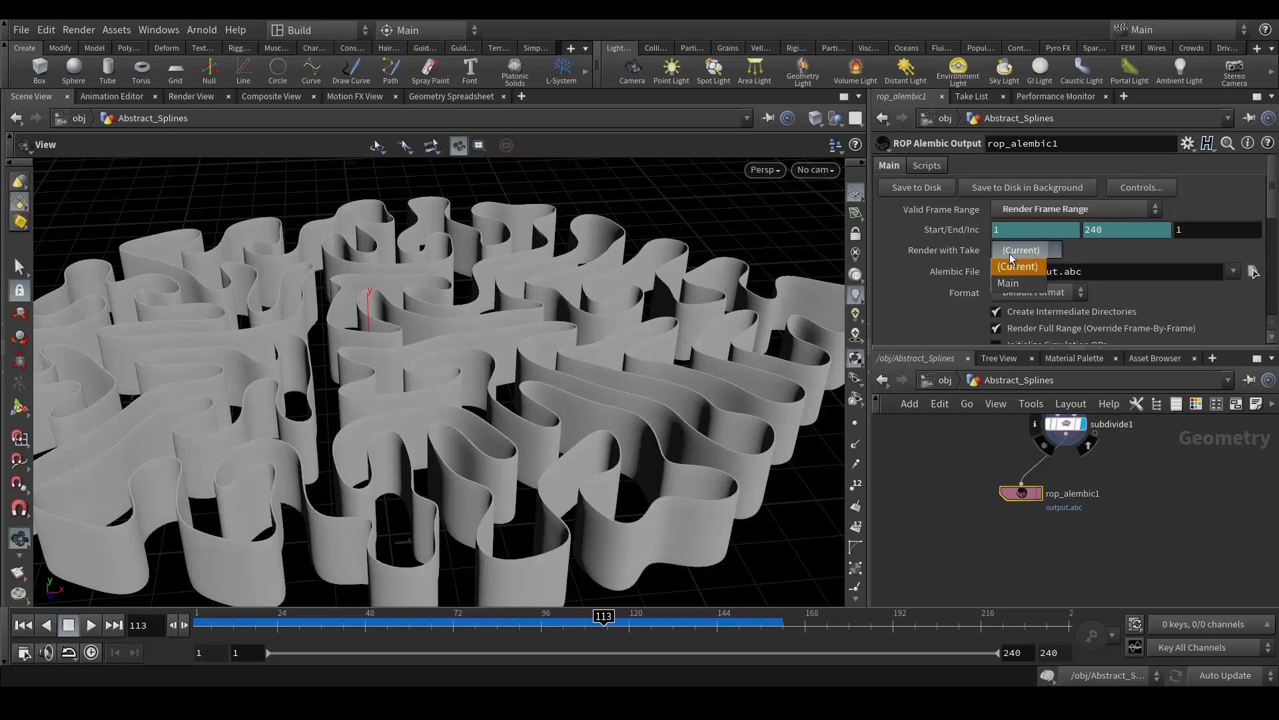
left_click(1010, 283)
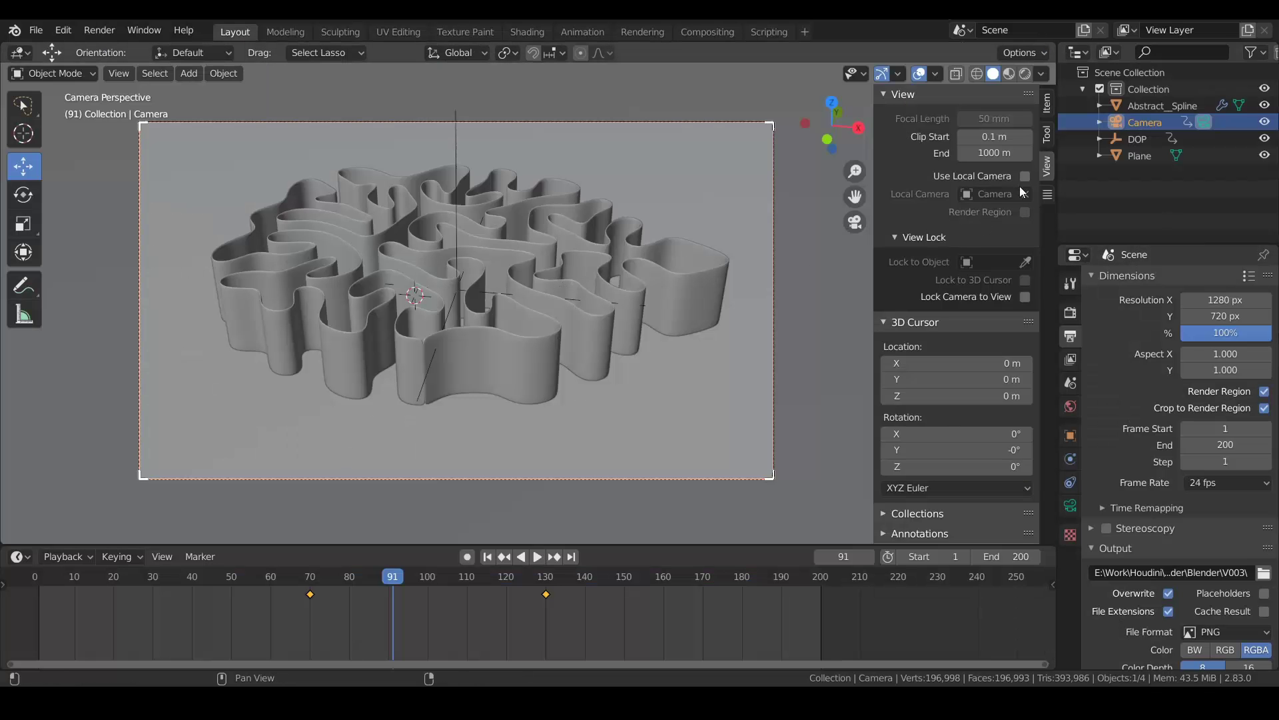
left_click(1149, 105)
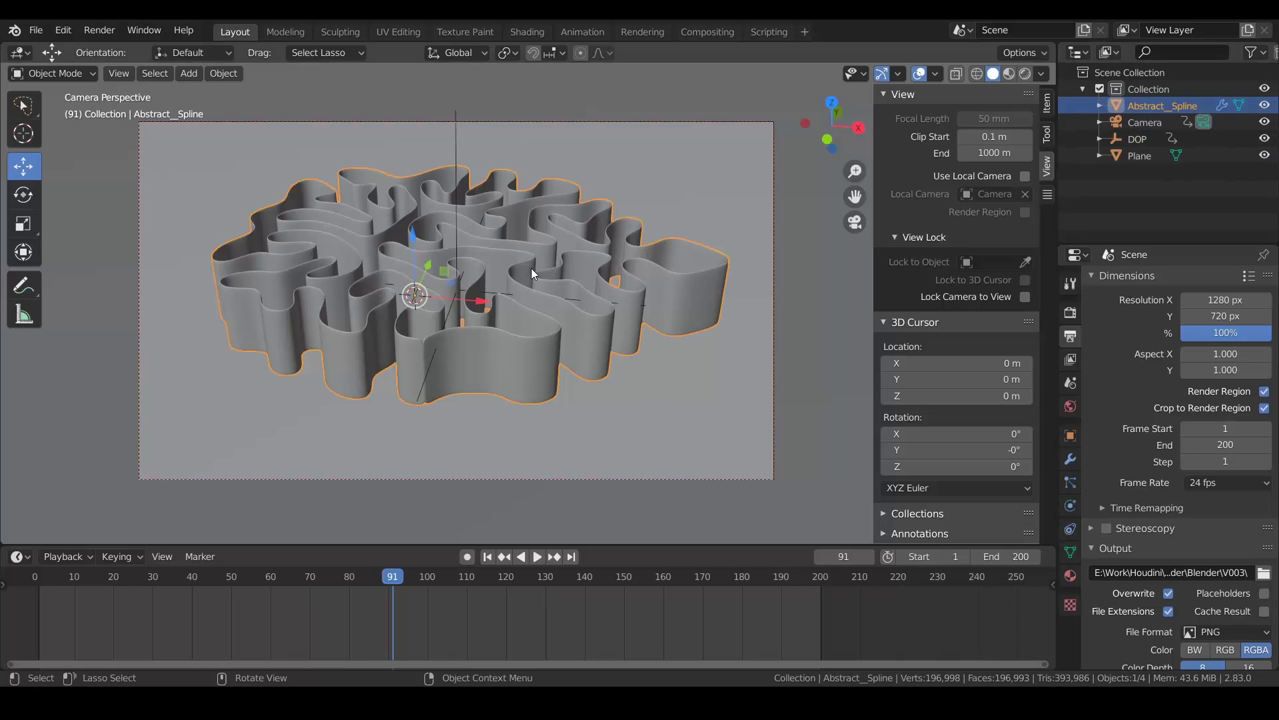
left_click(1137, 157)
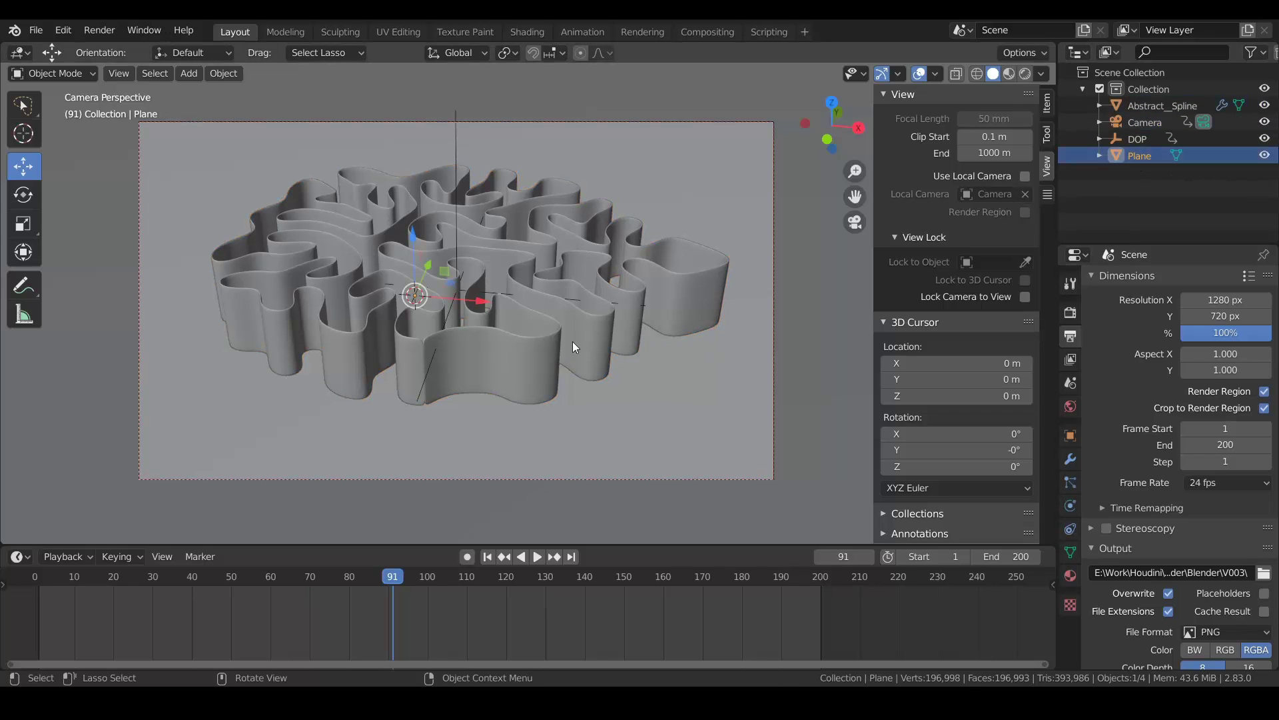
middle_click_drag(593, 342, 563, 336)
key("Escape")
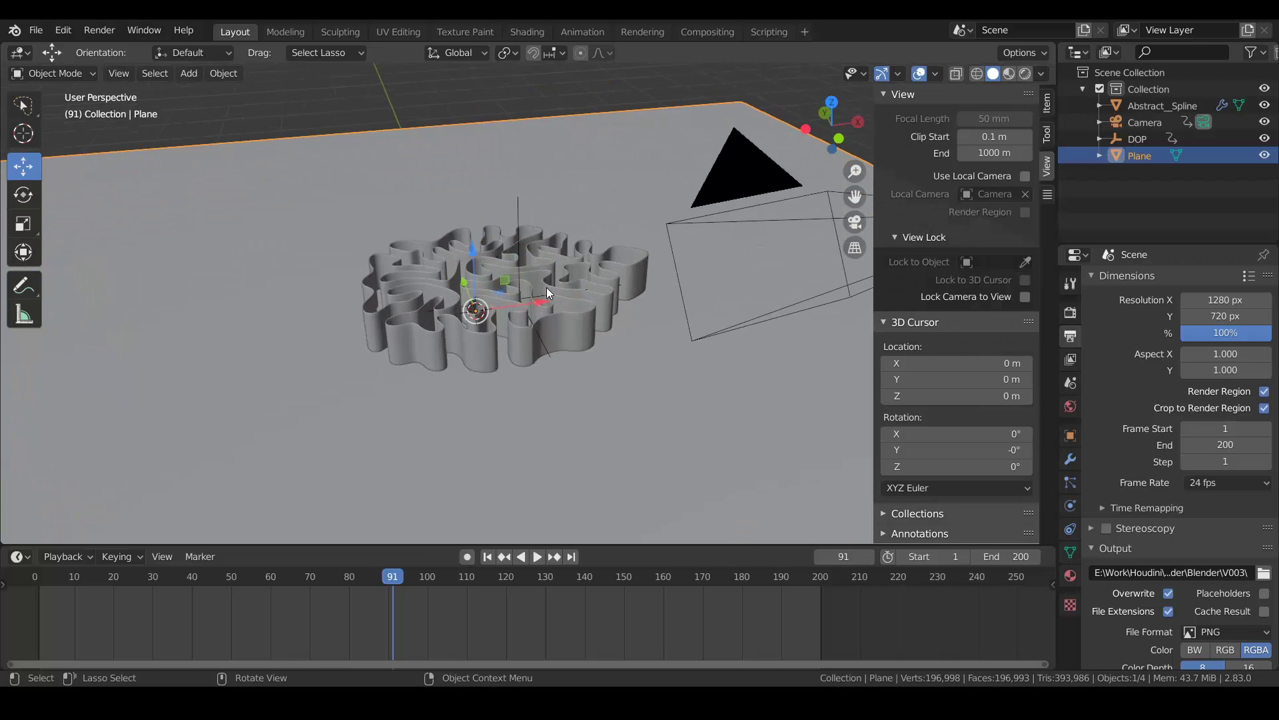
key("KP_0")
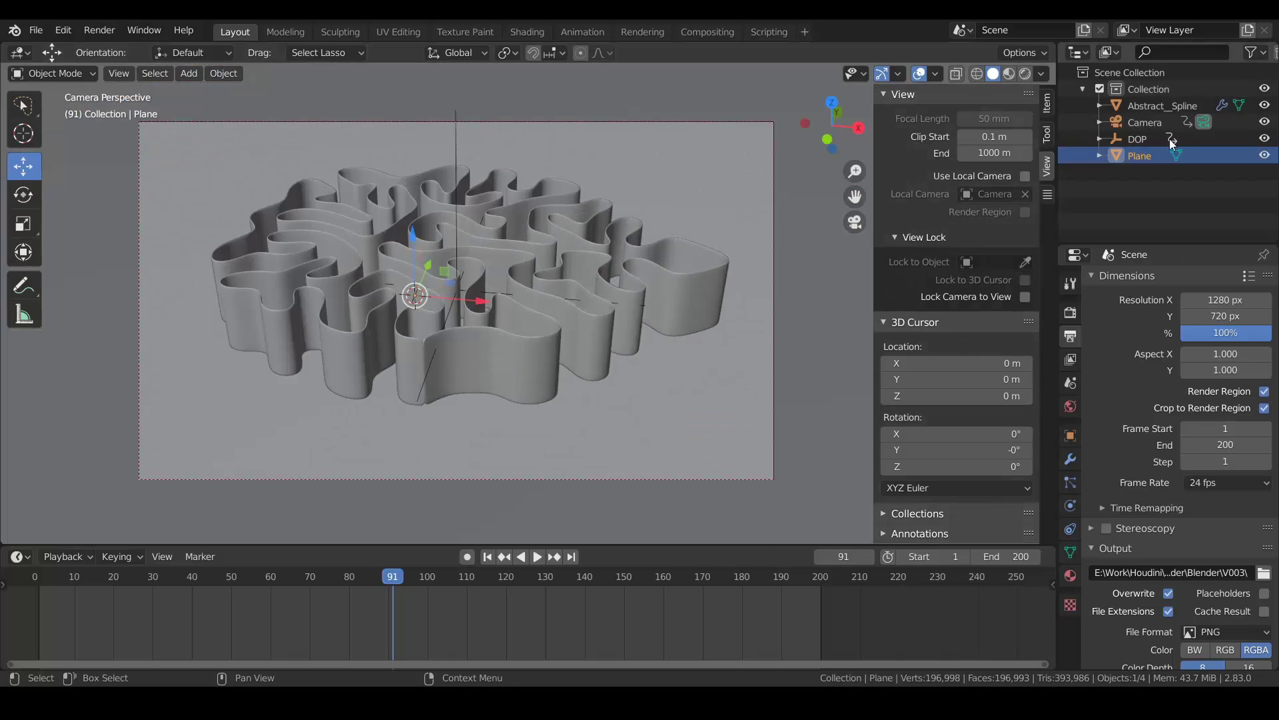
left_click(1137, 140)
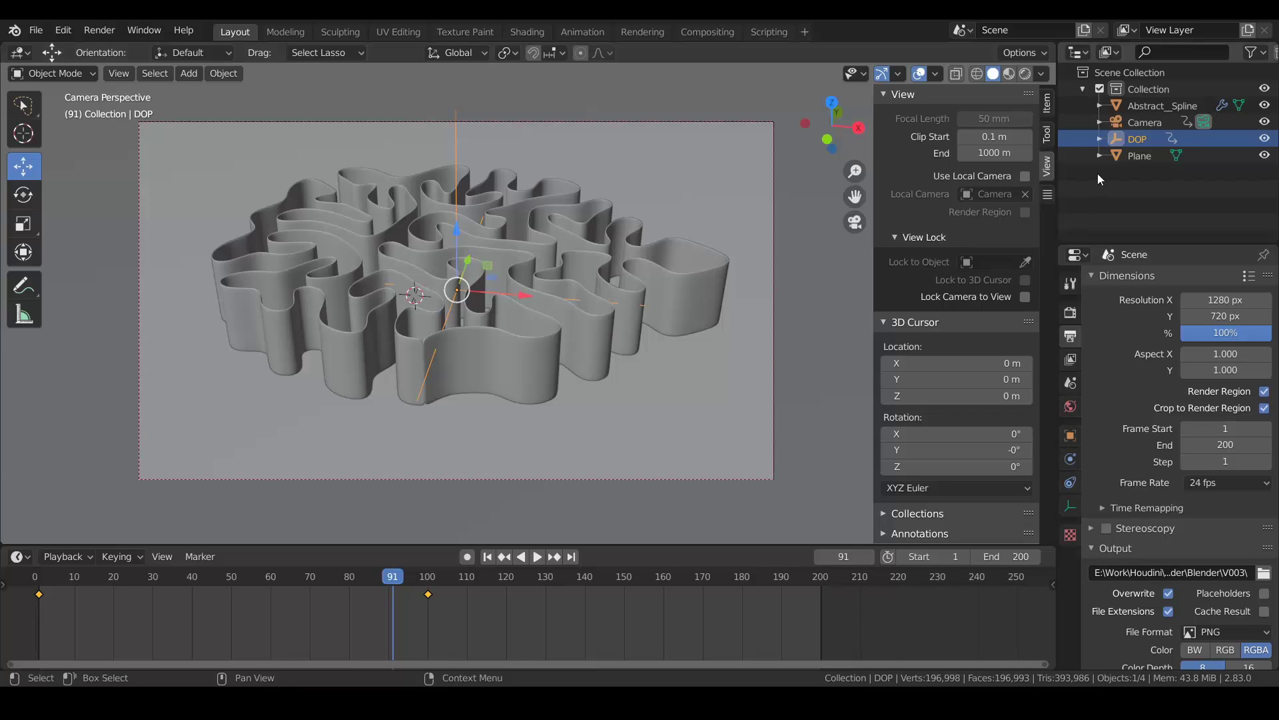
left_click(1146, 124)
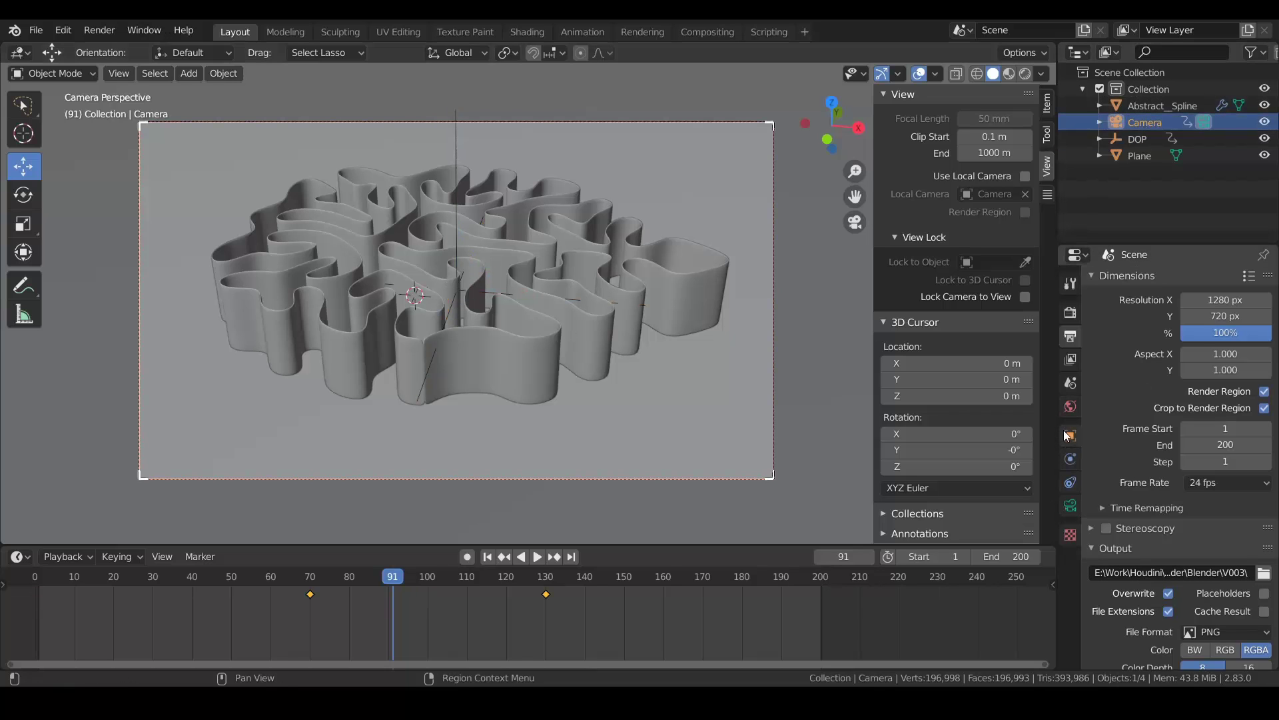
Show the camera's depth of field settings, then play the maze growth and stop at frame 77.
left_click(1071, 505)
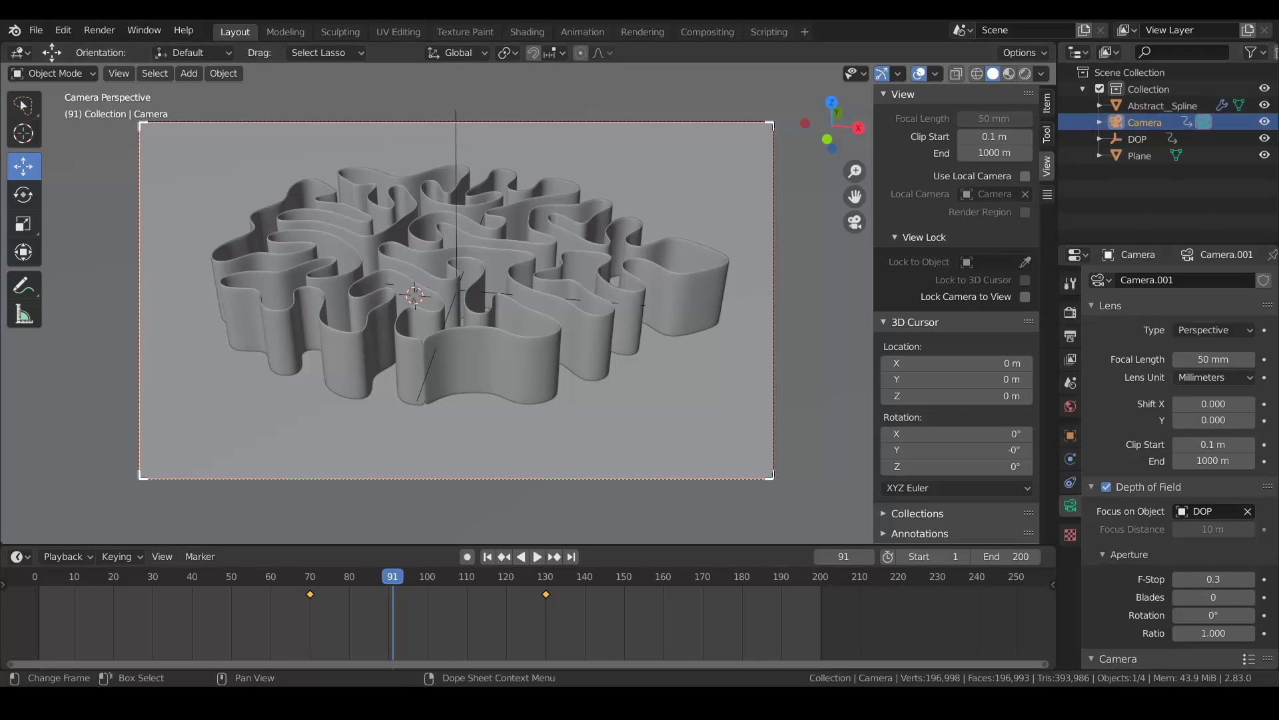
left_click_drag(325, 574, 139, 579)
key("space")
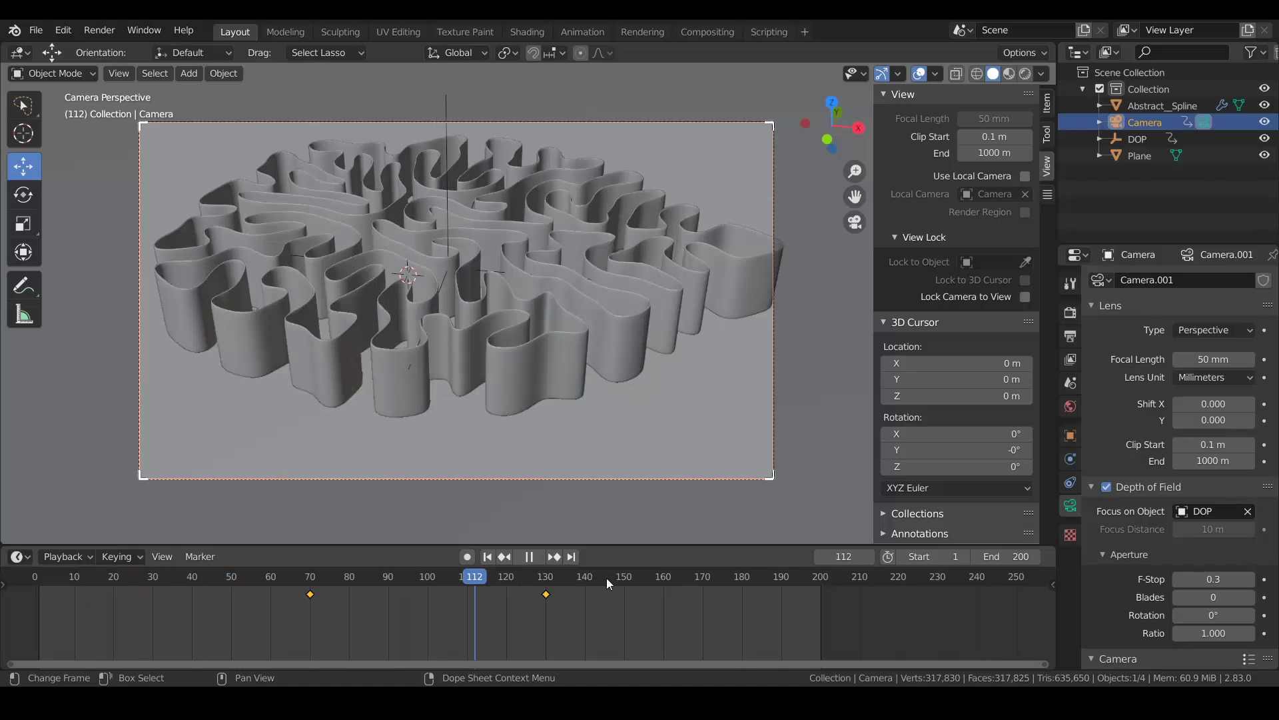
left_click_drag(469, 574, 452, 575)
left_click(452, 574)
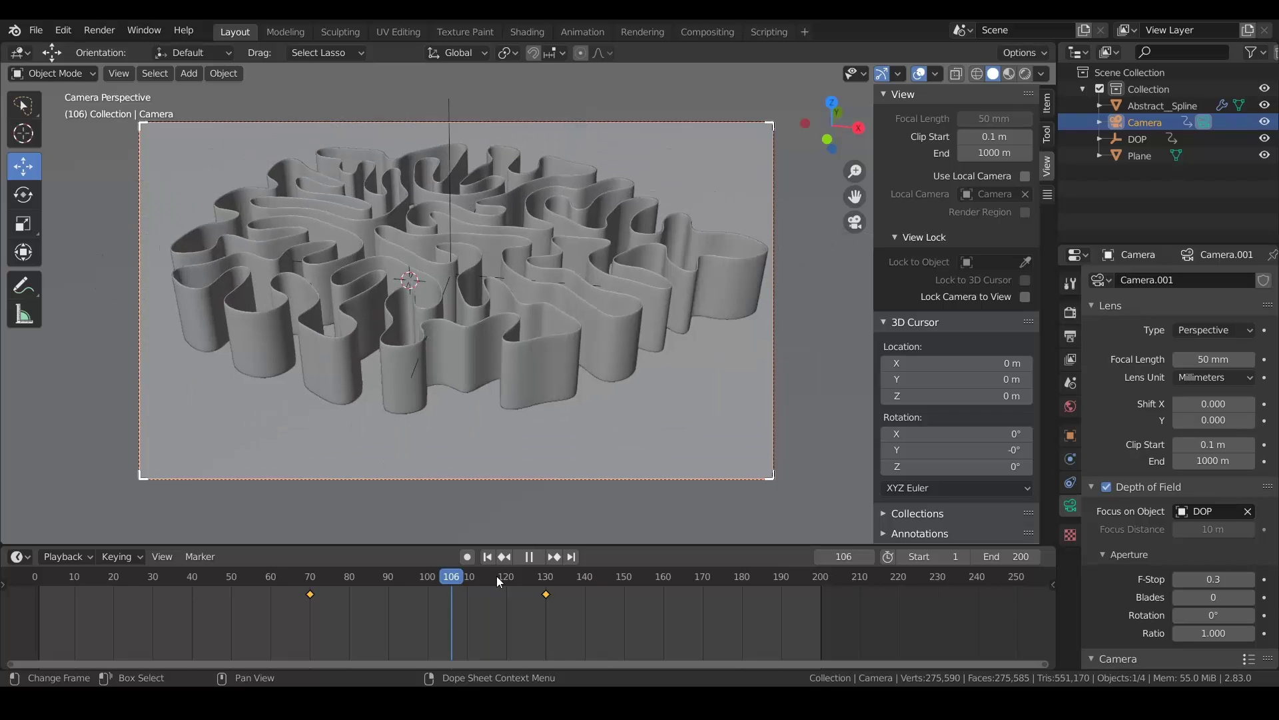
left_click_drag(266, 572, 338, 581)
key("space")
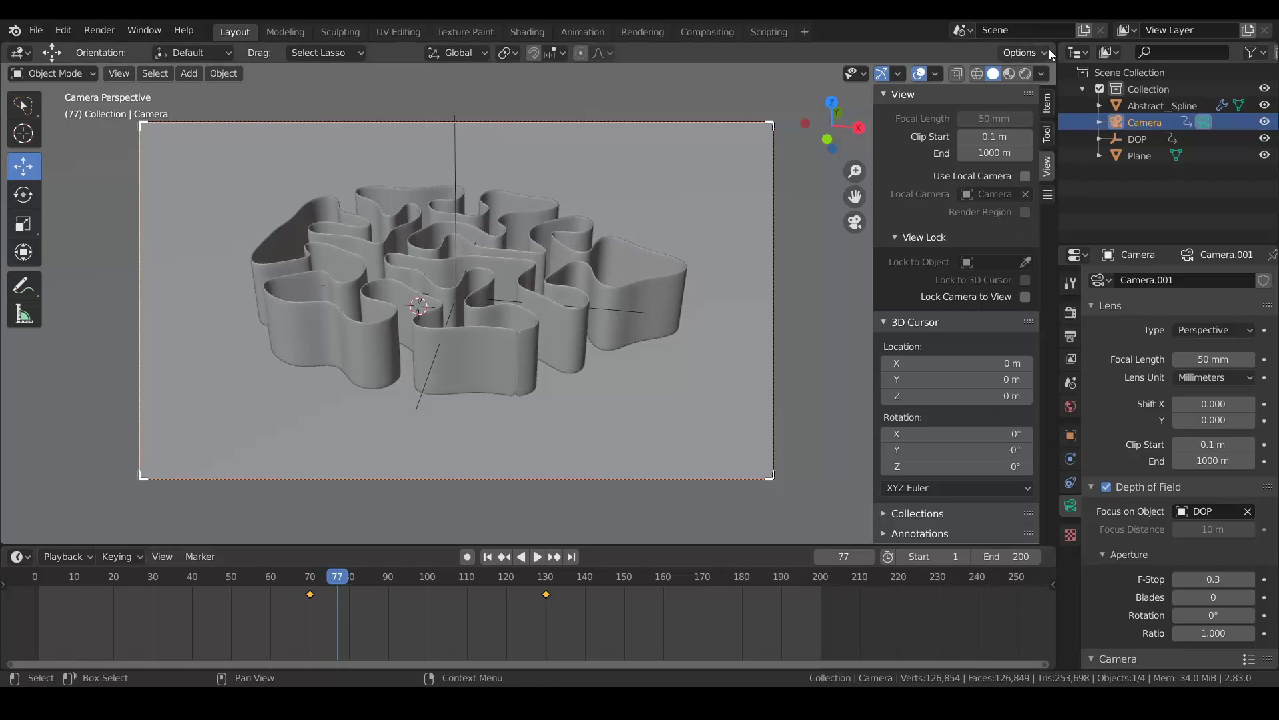
Split off a widened Shader Editor area beside the camera view and select Abstract_Spline.
left_click_drag(1052, 50, 918, 61)
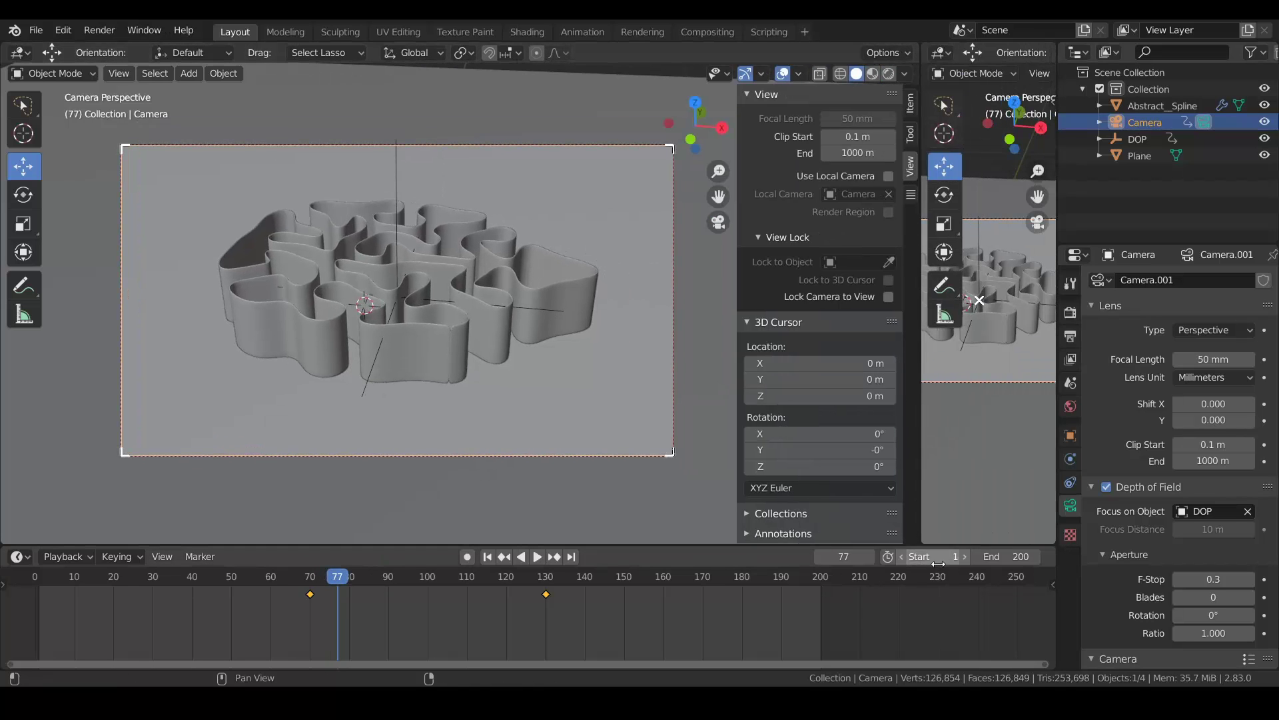
left_click(941, 52)
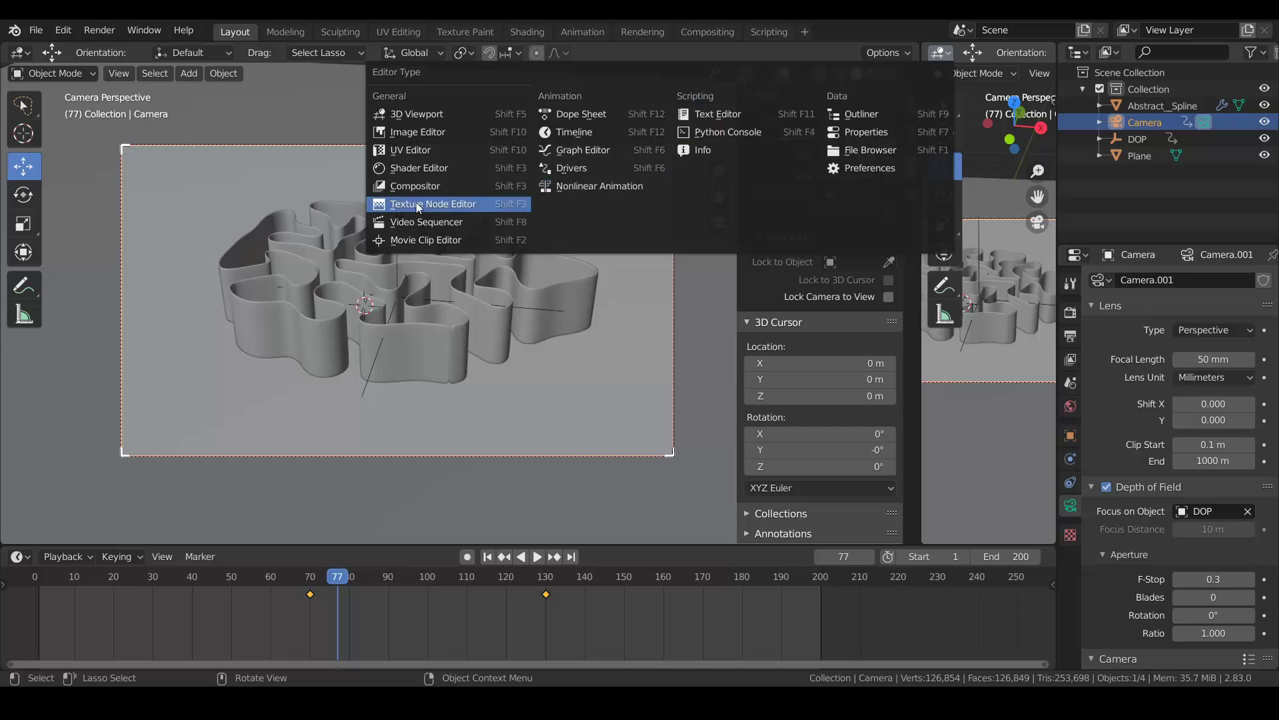
left_click(422, 168)
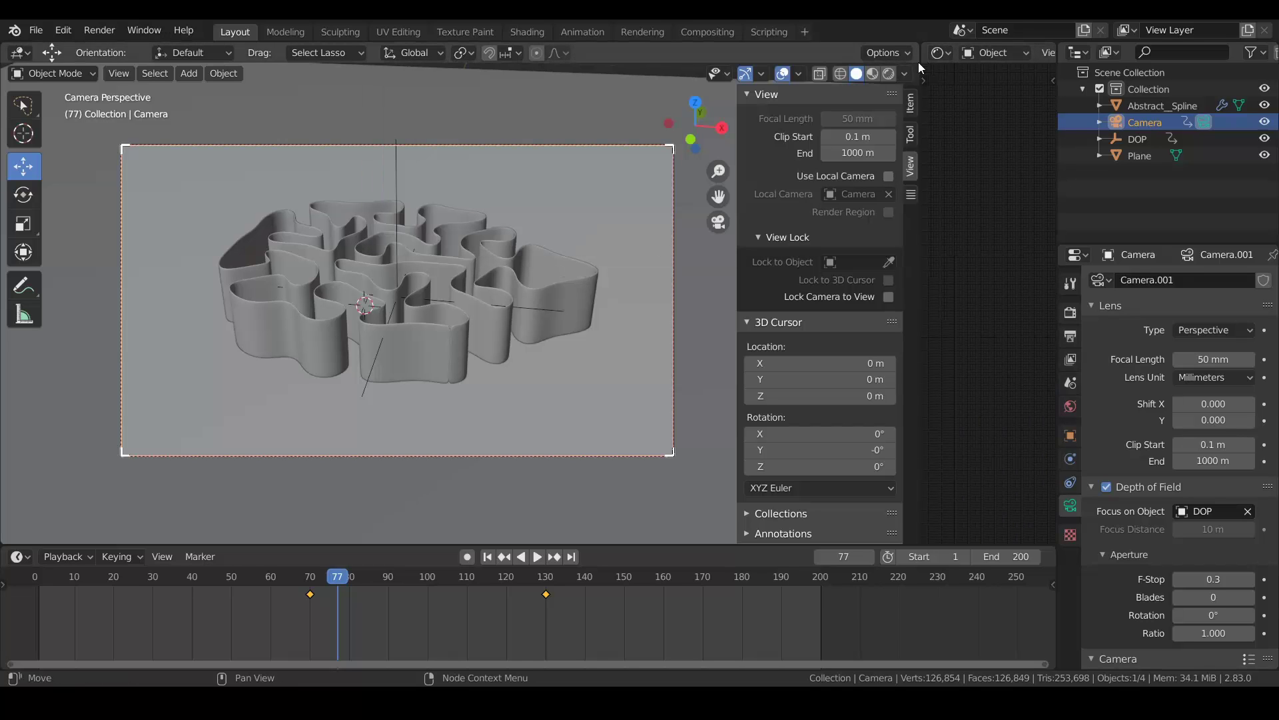
left_click_drag(920, 67, 647, 66)
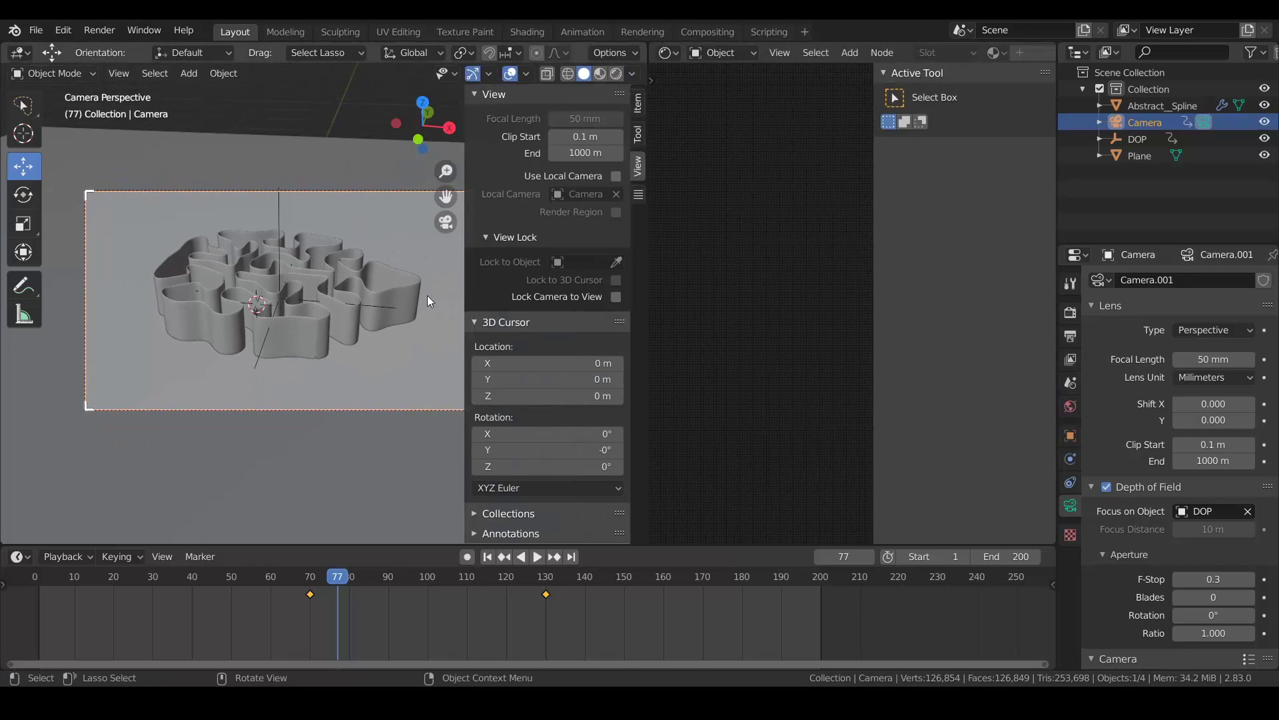
left_click(409, 290)
Rearrange the material nodes, moving a node group up and Material Output down, and hide the sidebar.
scroll(699, 335, "down", 3)
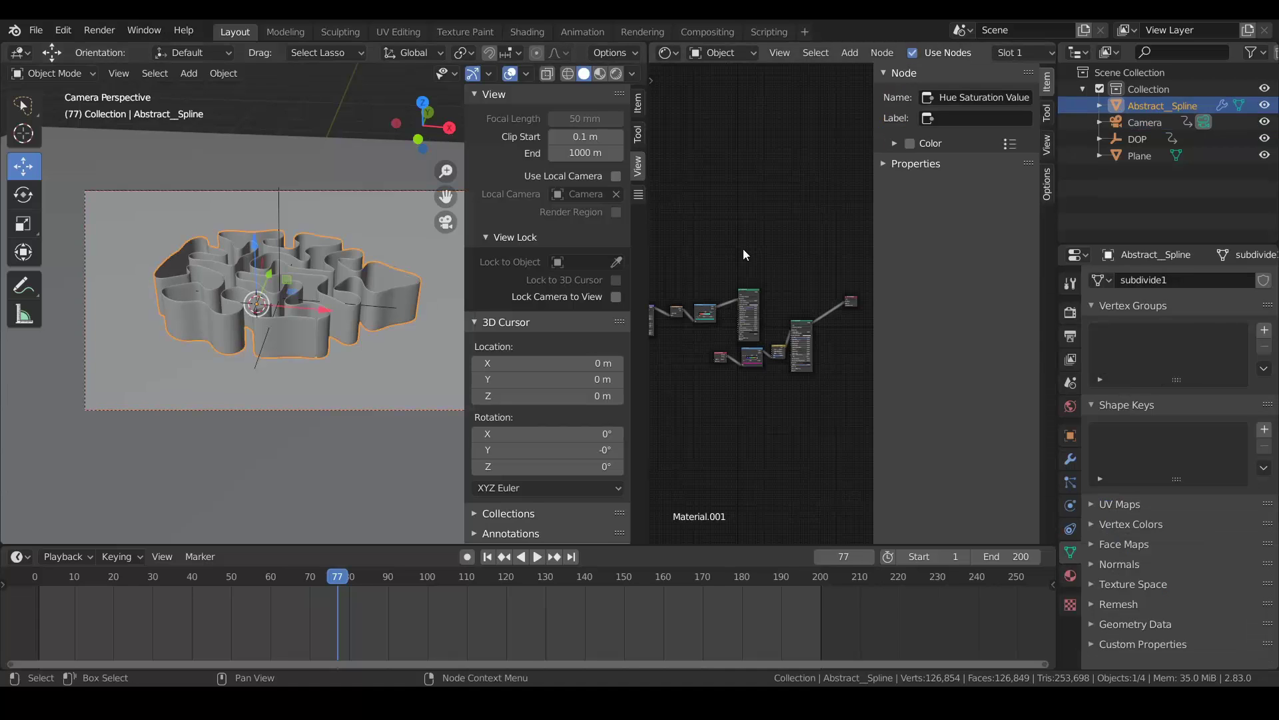
scroll(799, 280, "left", 3, "ctrl")
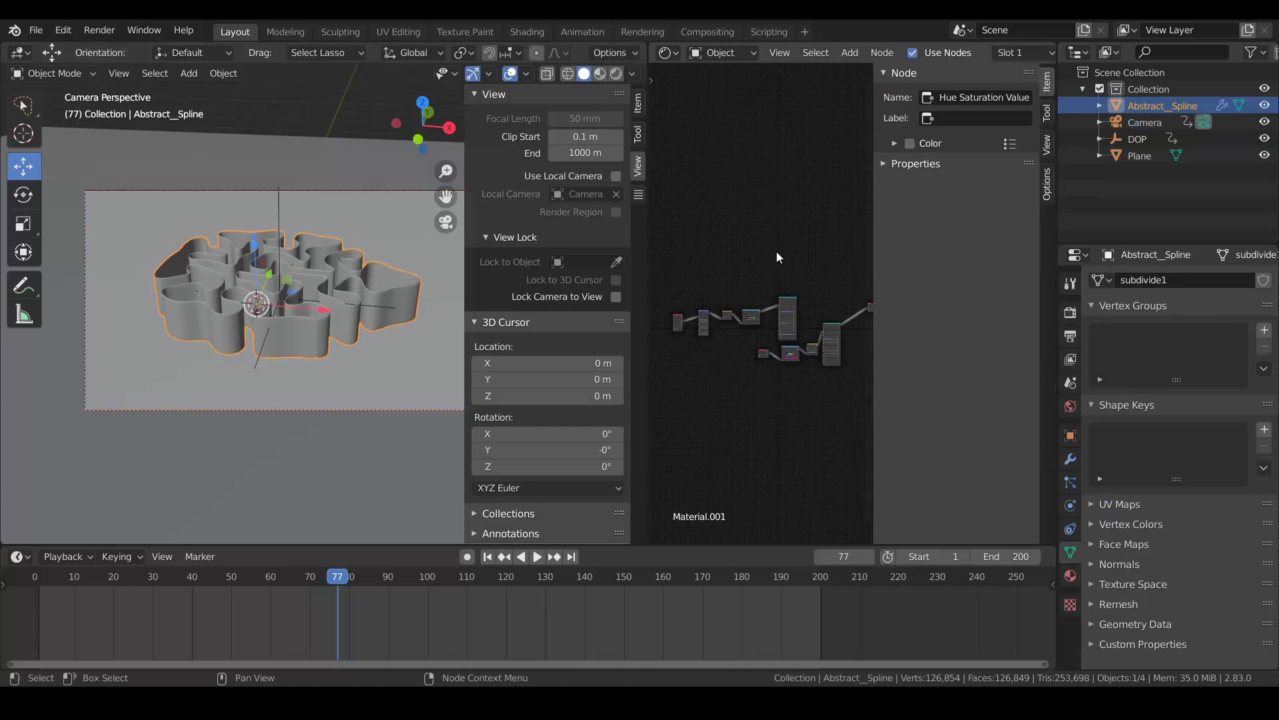
left_click_drag(674, 224, 781, 178)
middle_click_drag(816, 247, 727, 237)
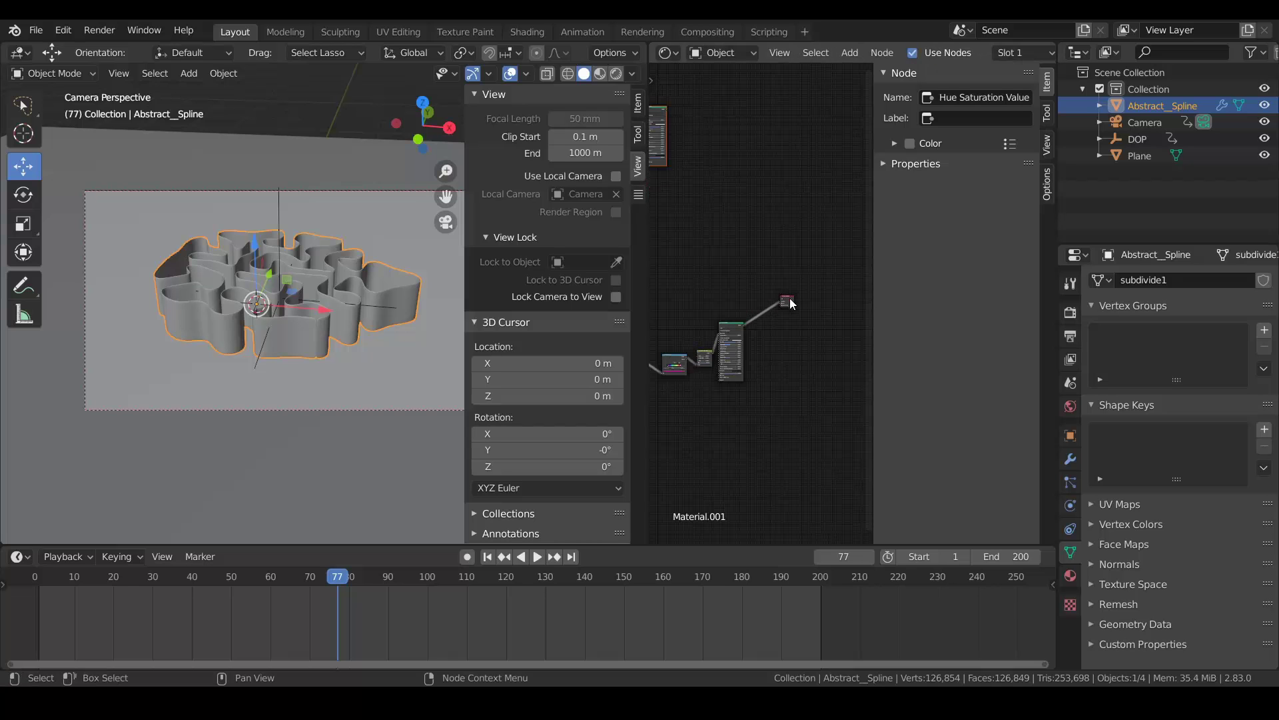
left_click_drag(787, 300, 780, 335)
scroll(716, 323, "up", 5)
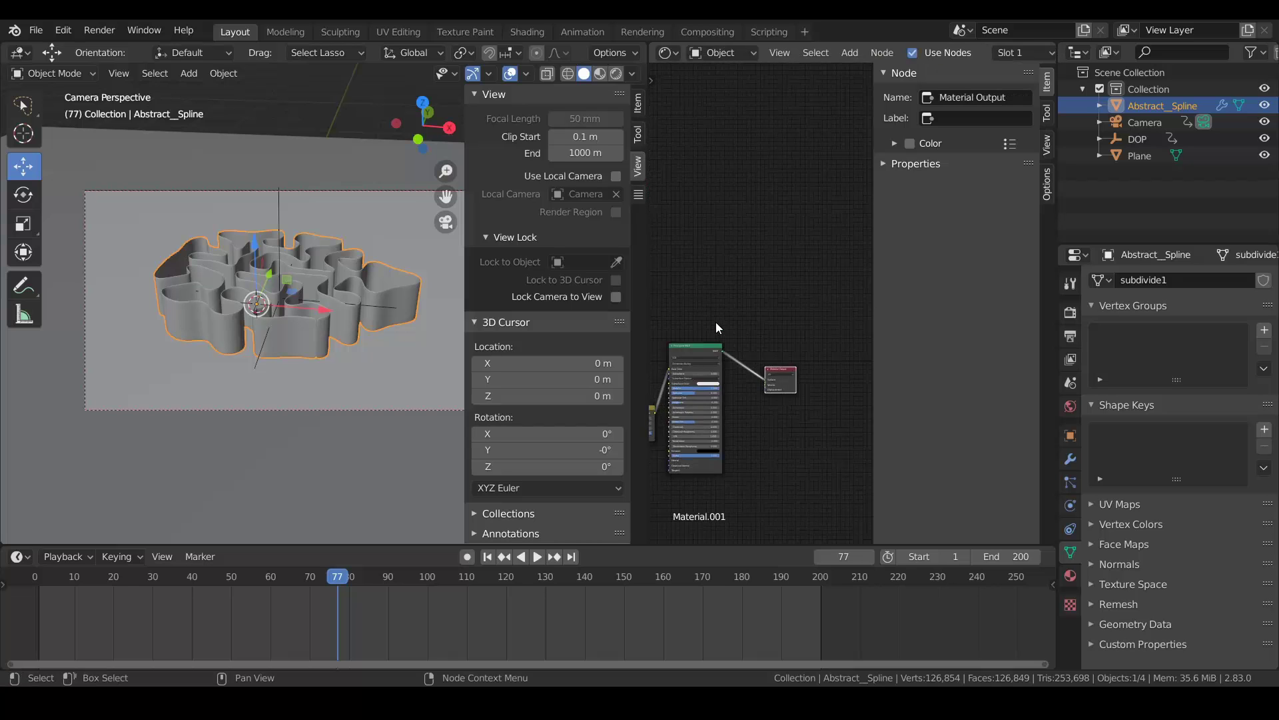
key("n")
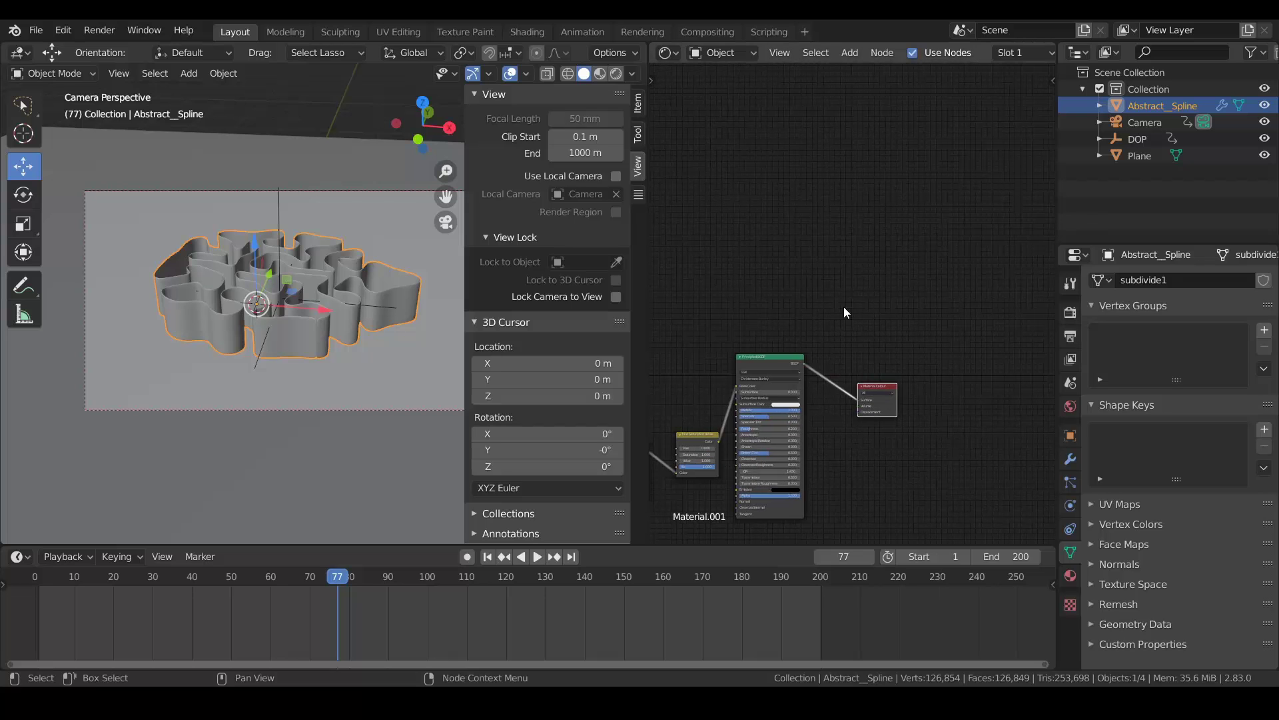
Pan through the chain from Layer Weight and ColorRamp to Hue Saturation Value and Principled BSDF.
middle_click_drag(845, 305, 986, 186)
scroll(963, 195, "up", 3)
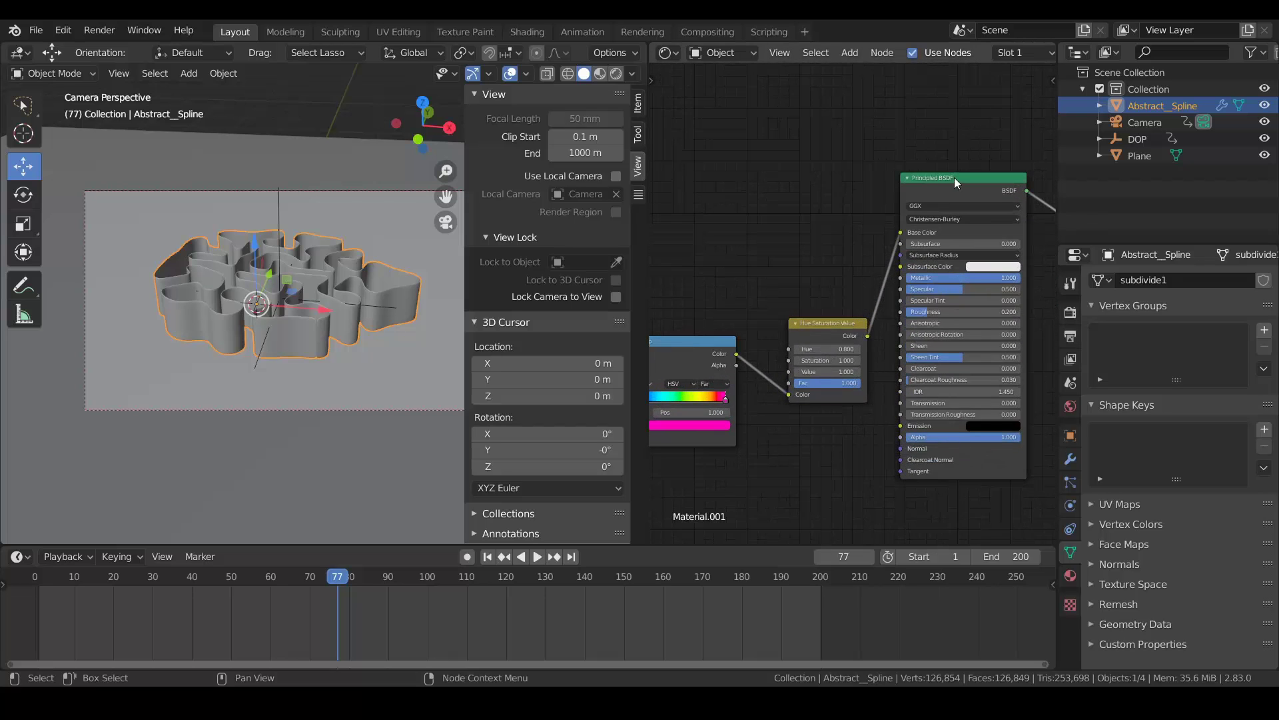
scroll(759, 300, "up", 1)
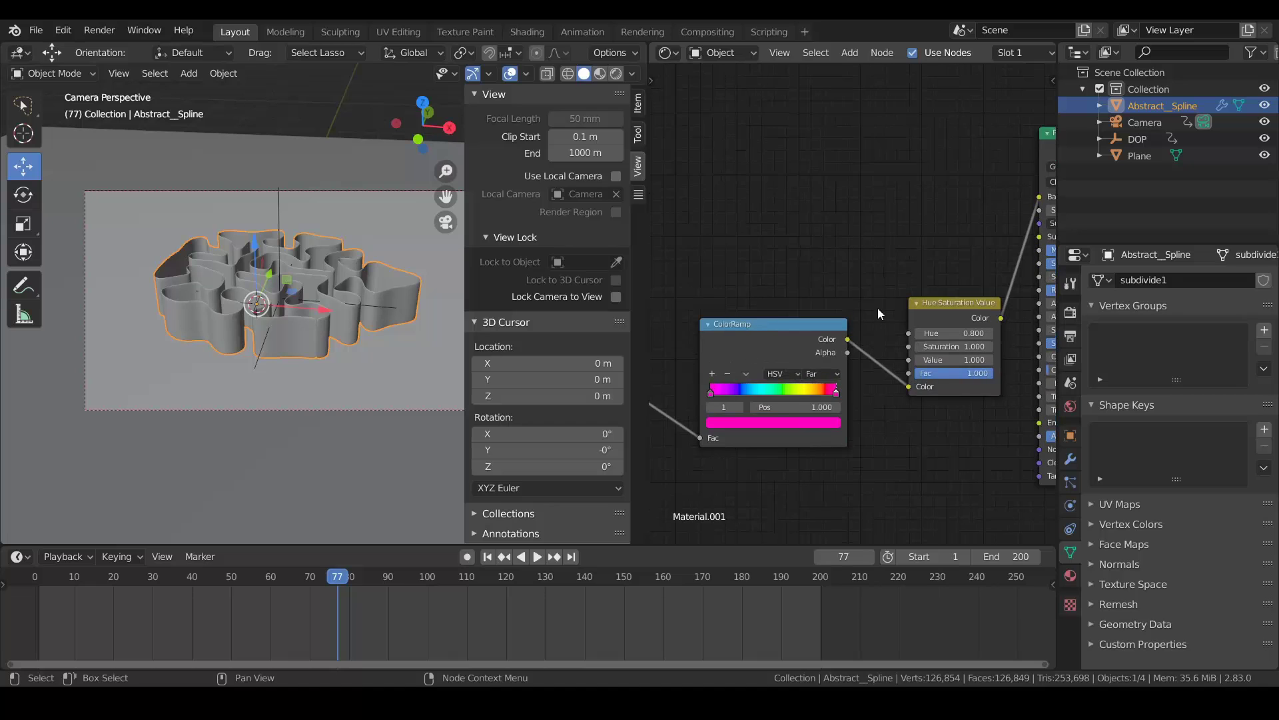
middle_click_drag(777, 250, 943, 227)
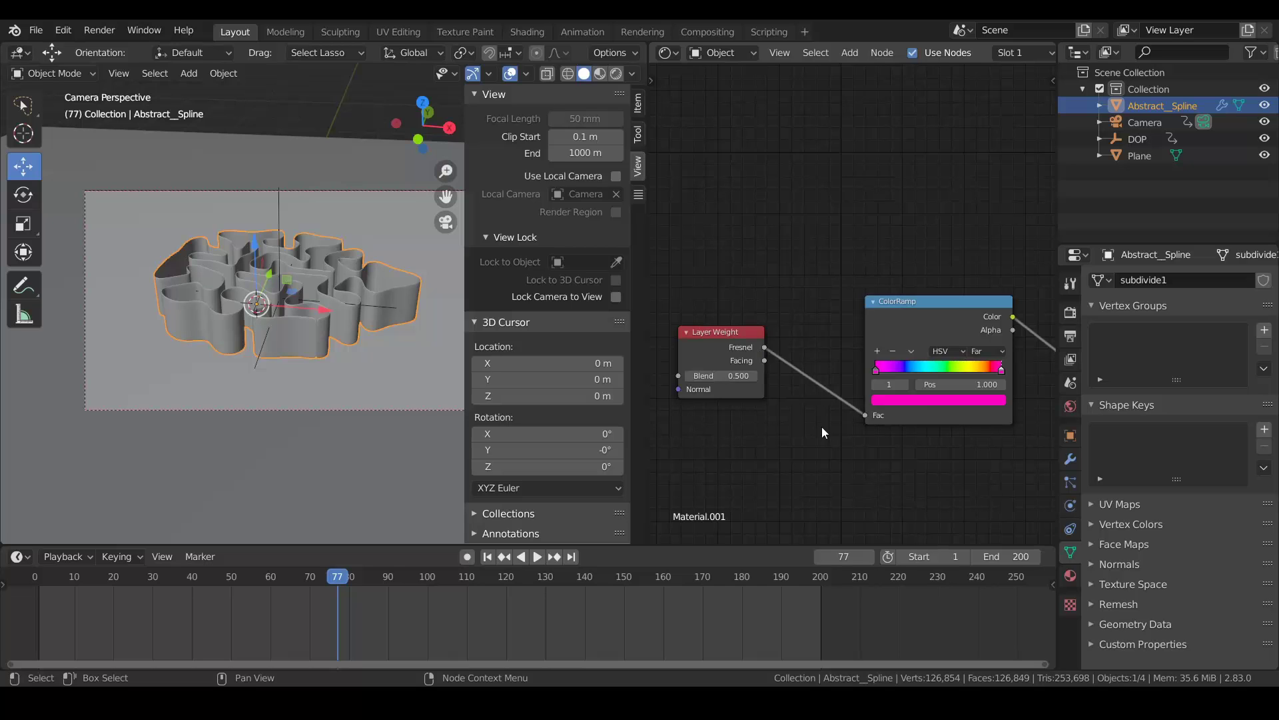
middle_click_drag(774, 379, 707, 367)
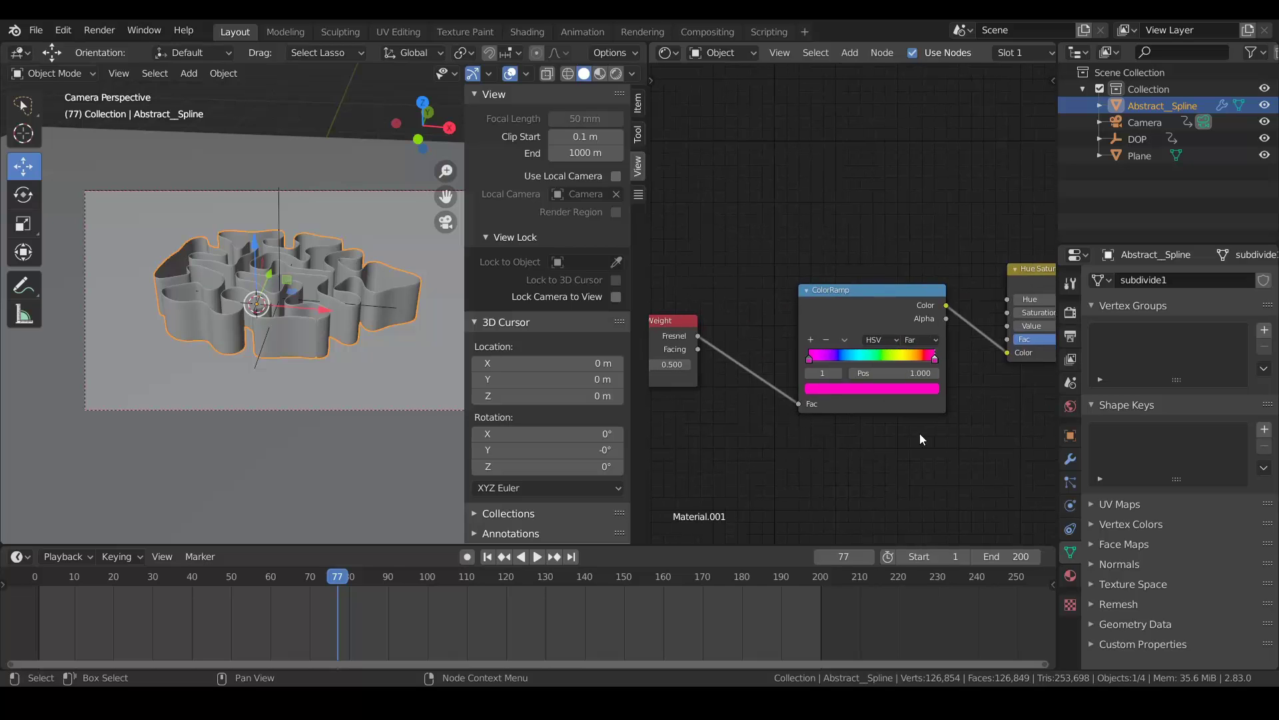
middle_click_drag(931, 440, 836, 444)
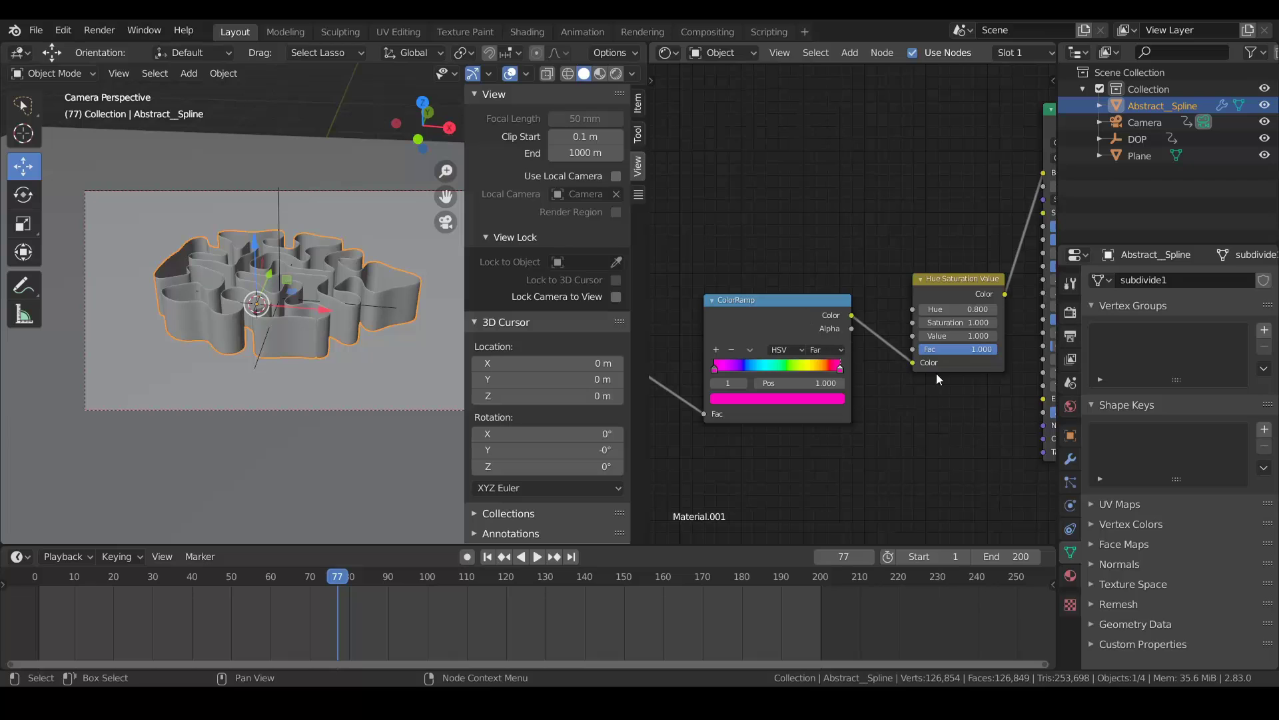
middle_click_drag(953, 377, 840, 395)
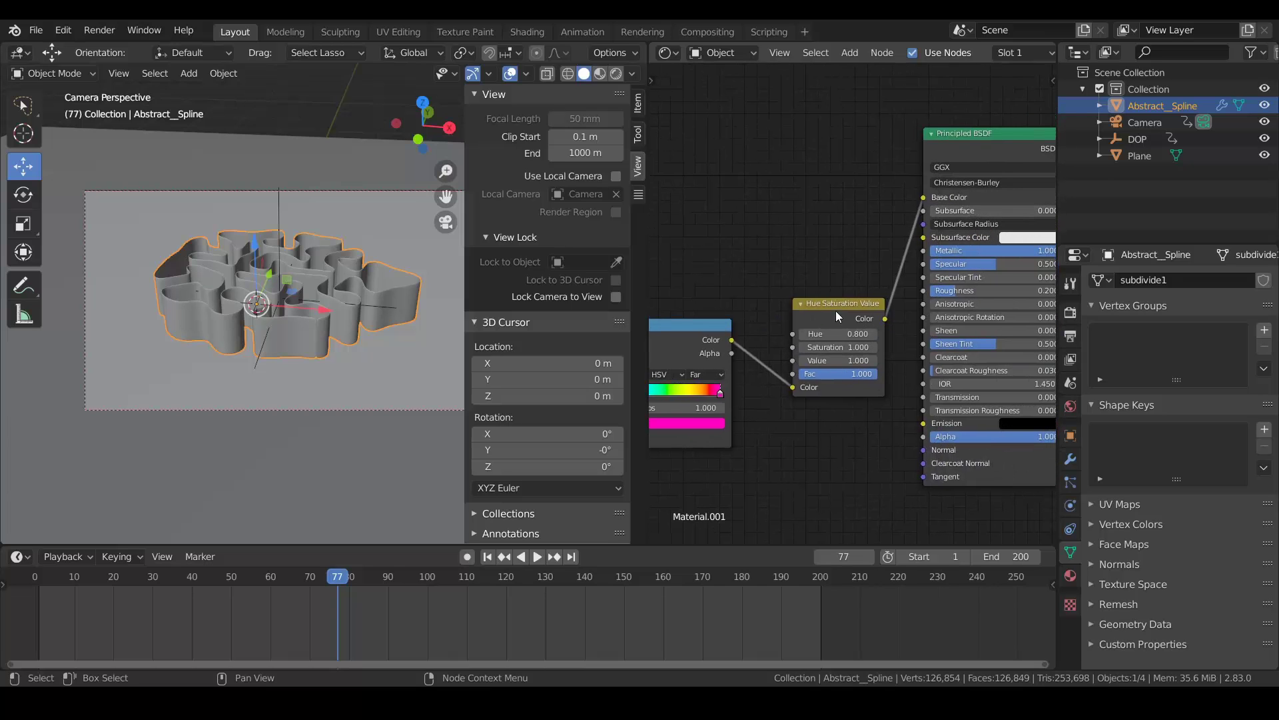
Preview the maze in rendered shading, test Hue values 1.000 and 0.000, then restore 0.800.
key("n")
key("shift+z")
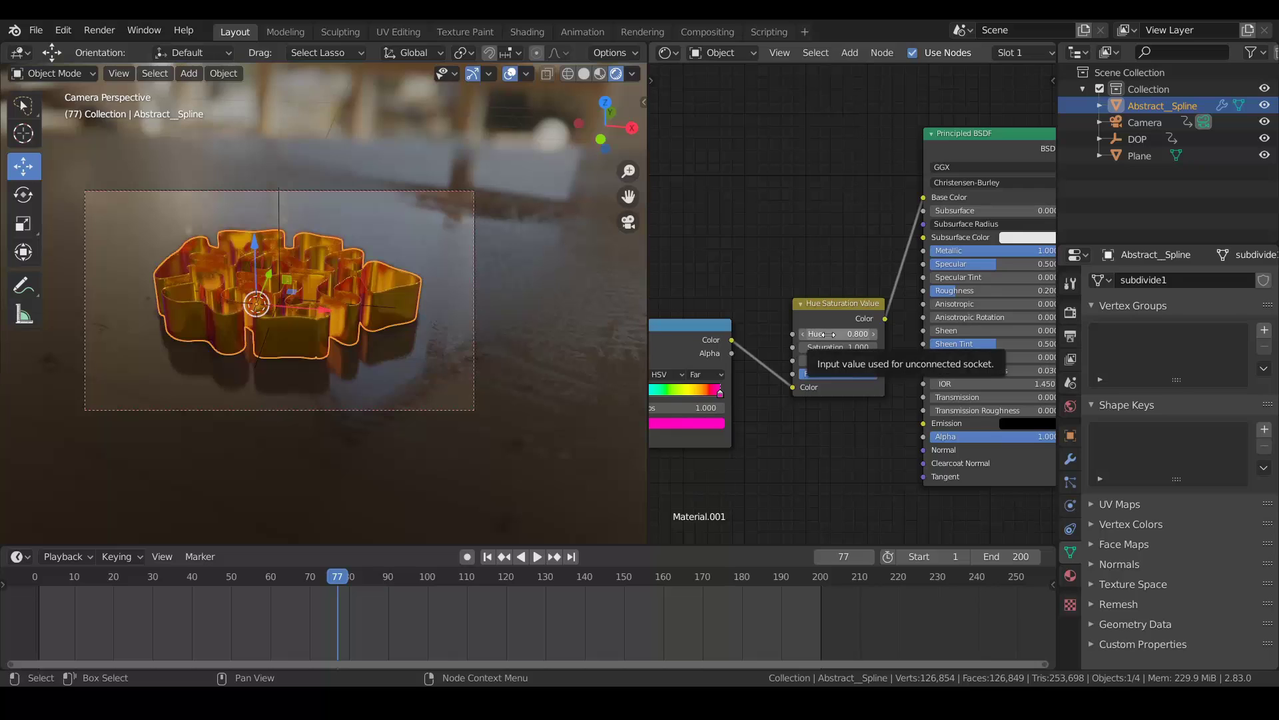
left_click_drag(828, 335, 866, 334)
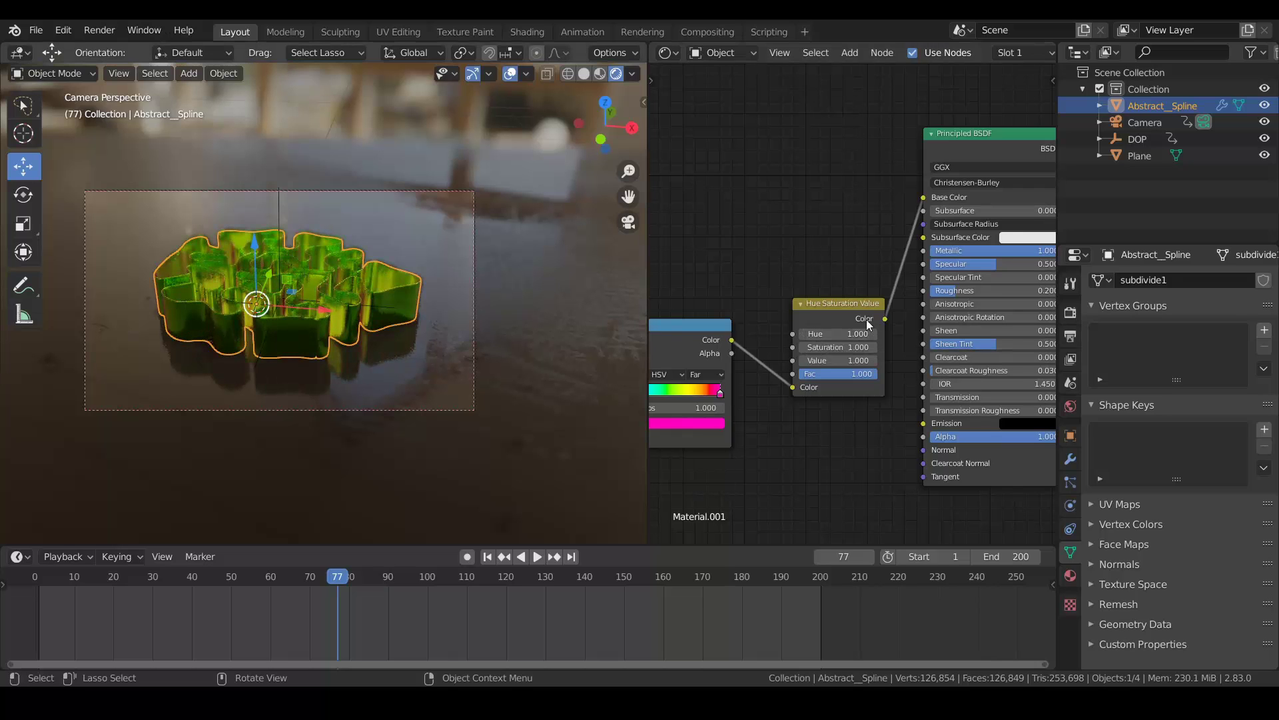
double_click(838, 334)
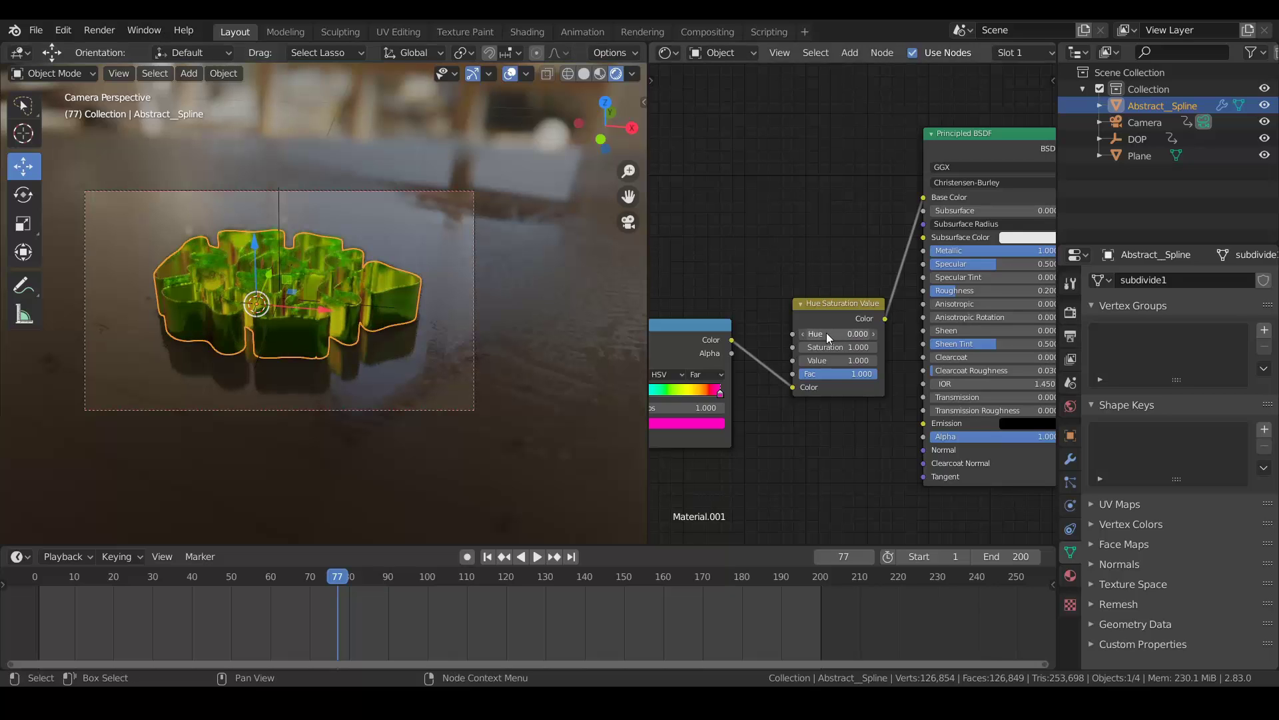
type("0")
key("Return")
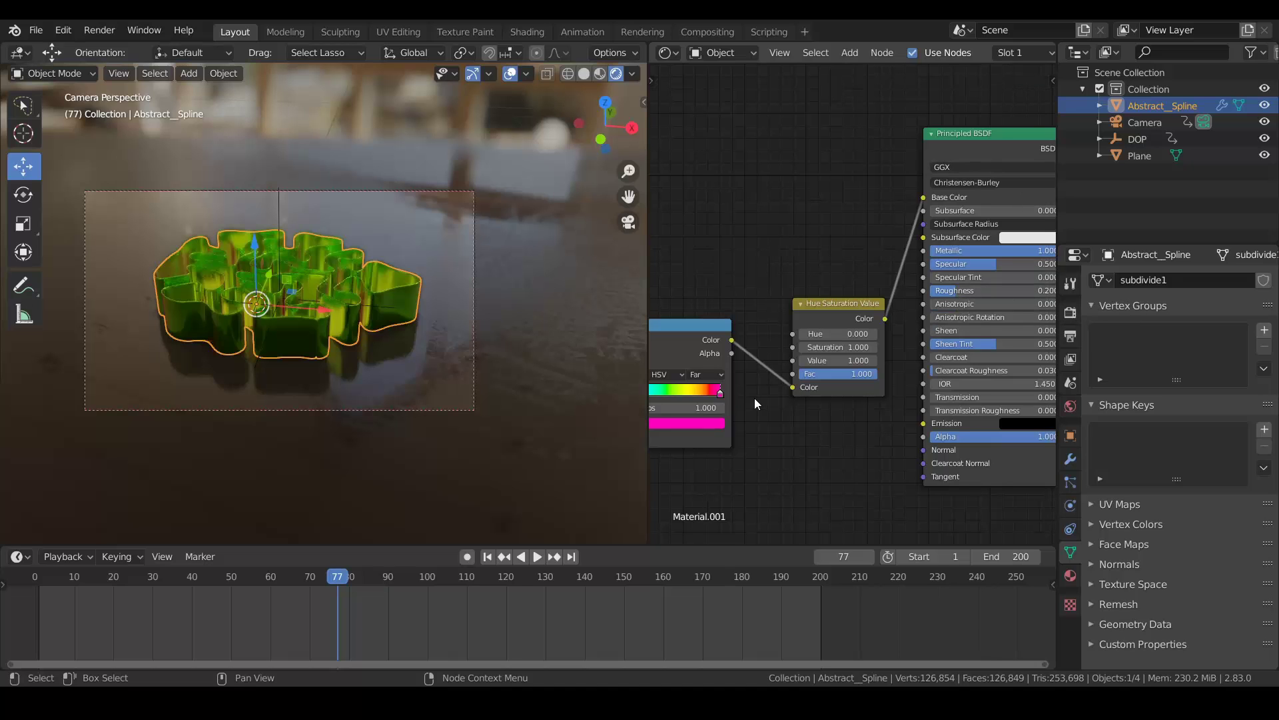
scroll(754, 398, "down", 1)
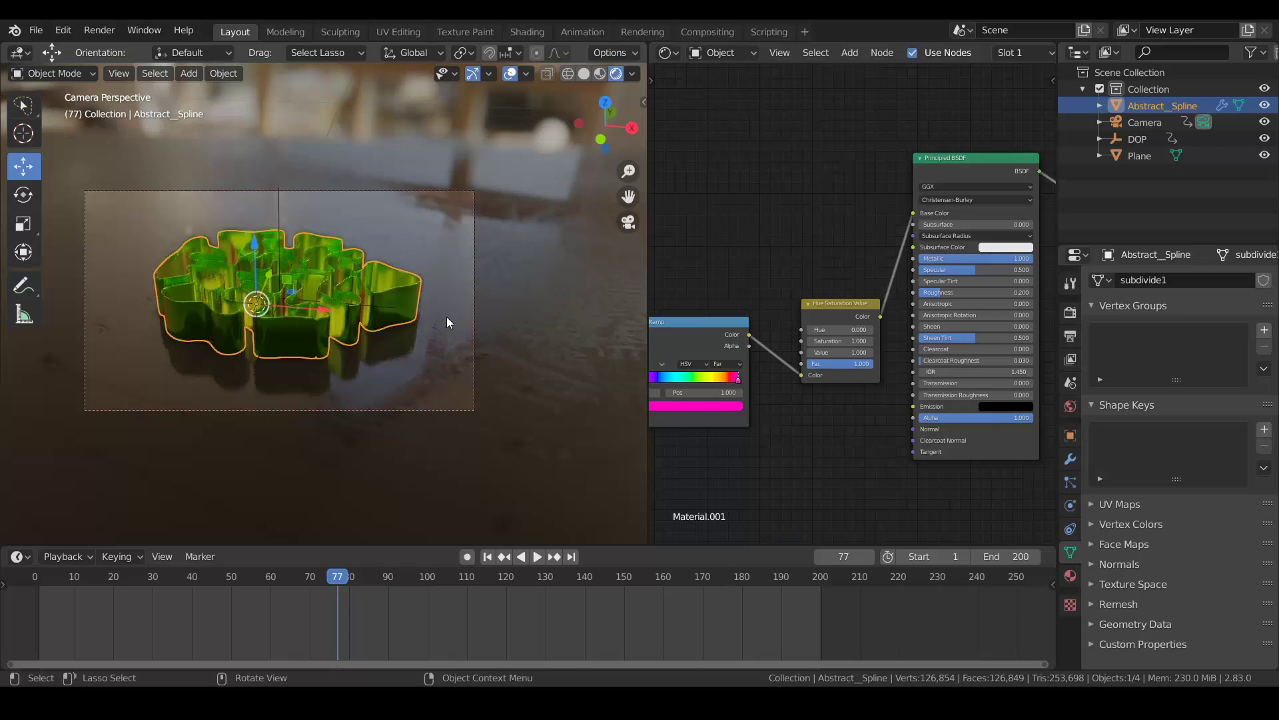
key("ctrl+z")
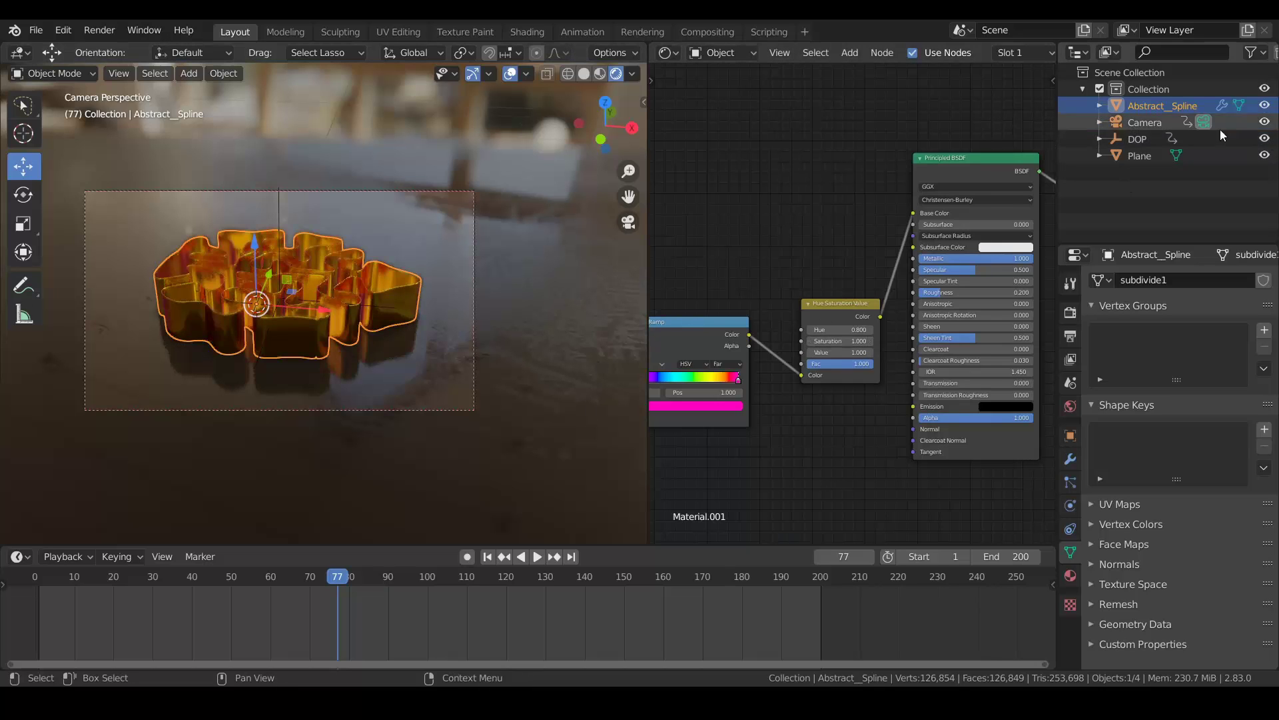
Deselect Abstract_Spline, review the 1280×720 PNG output settings, and switch to the renders folder.
left_click(1153, 178)
scroll(551, 343, "up", 2)
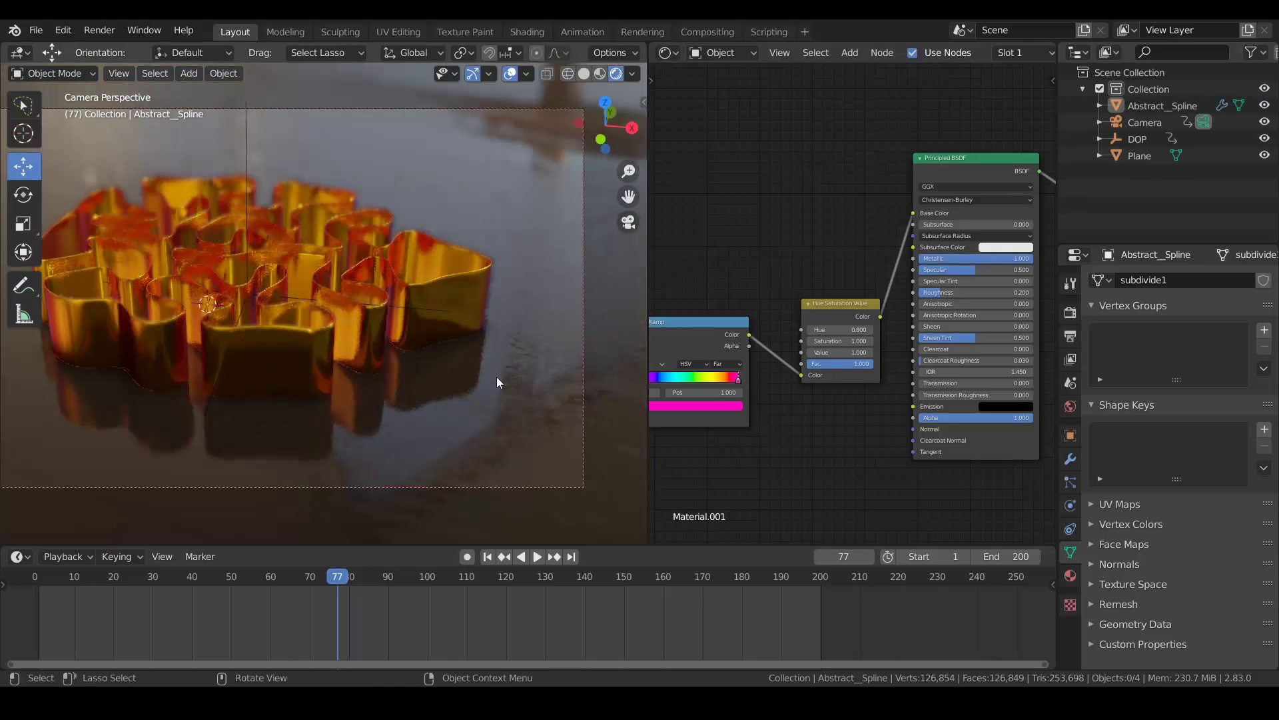
left_click(1070, 336)
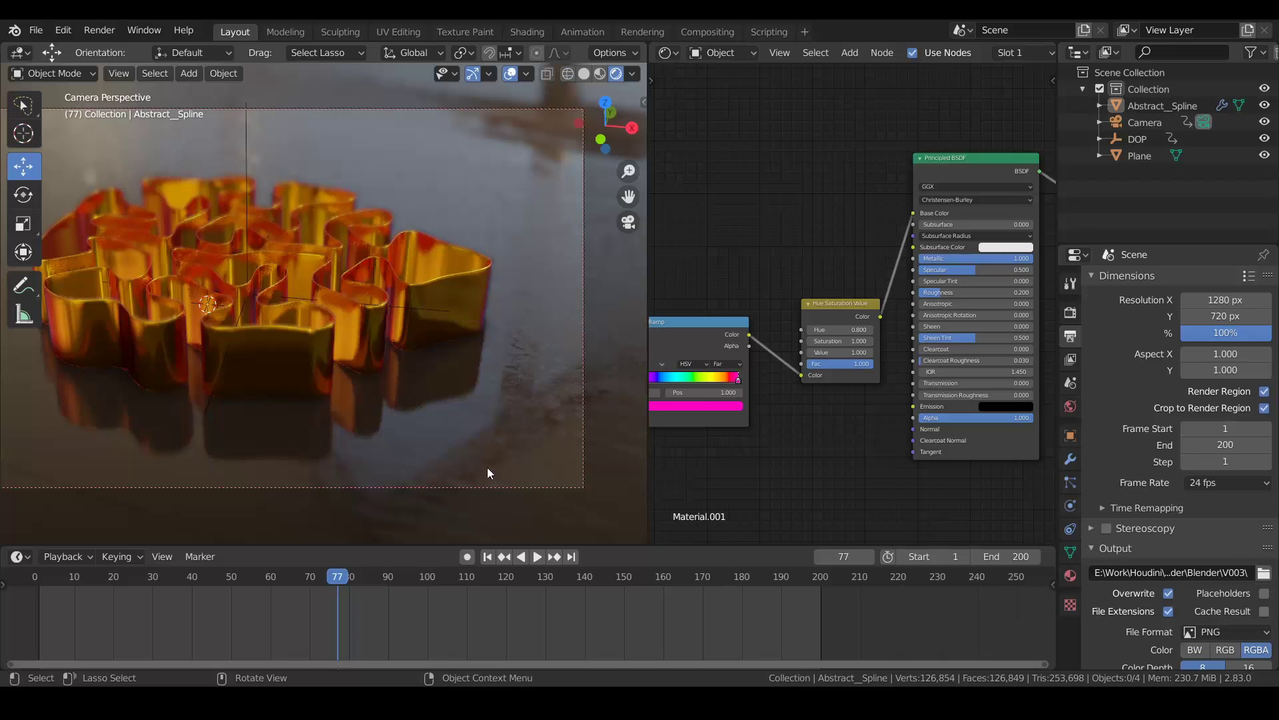
key("alt+Tab")
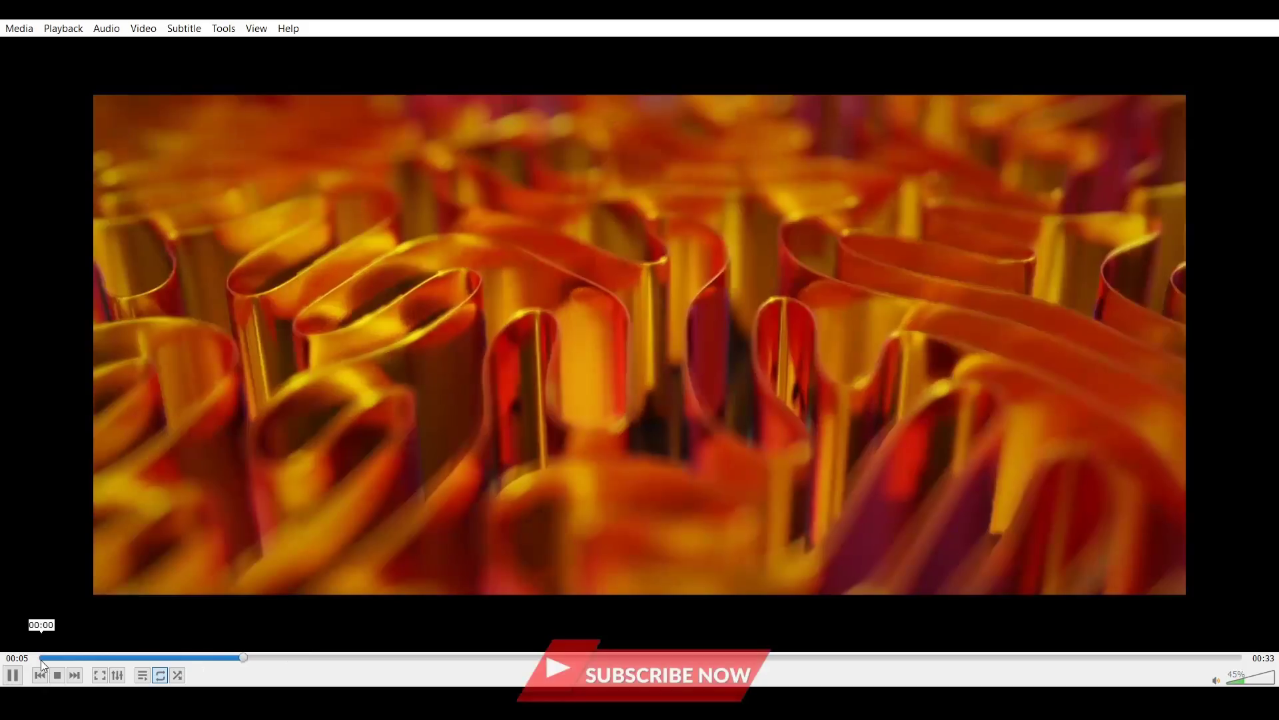
Replay Abstract_Splines_V001.mov in VLC from 00:00.
left_click(41, 658)
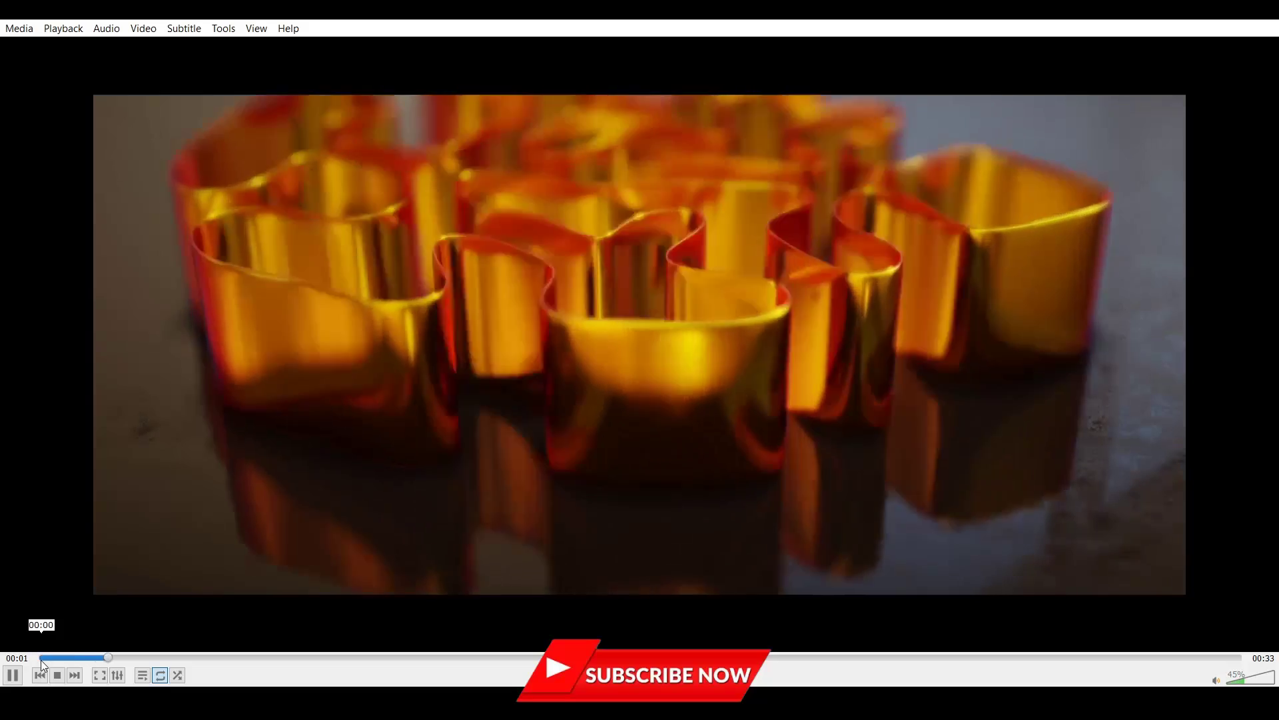